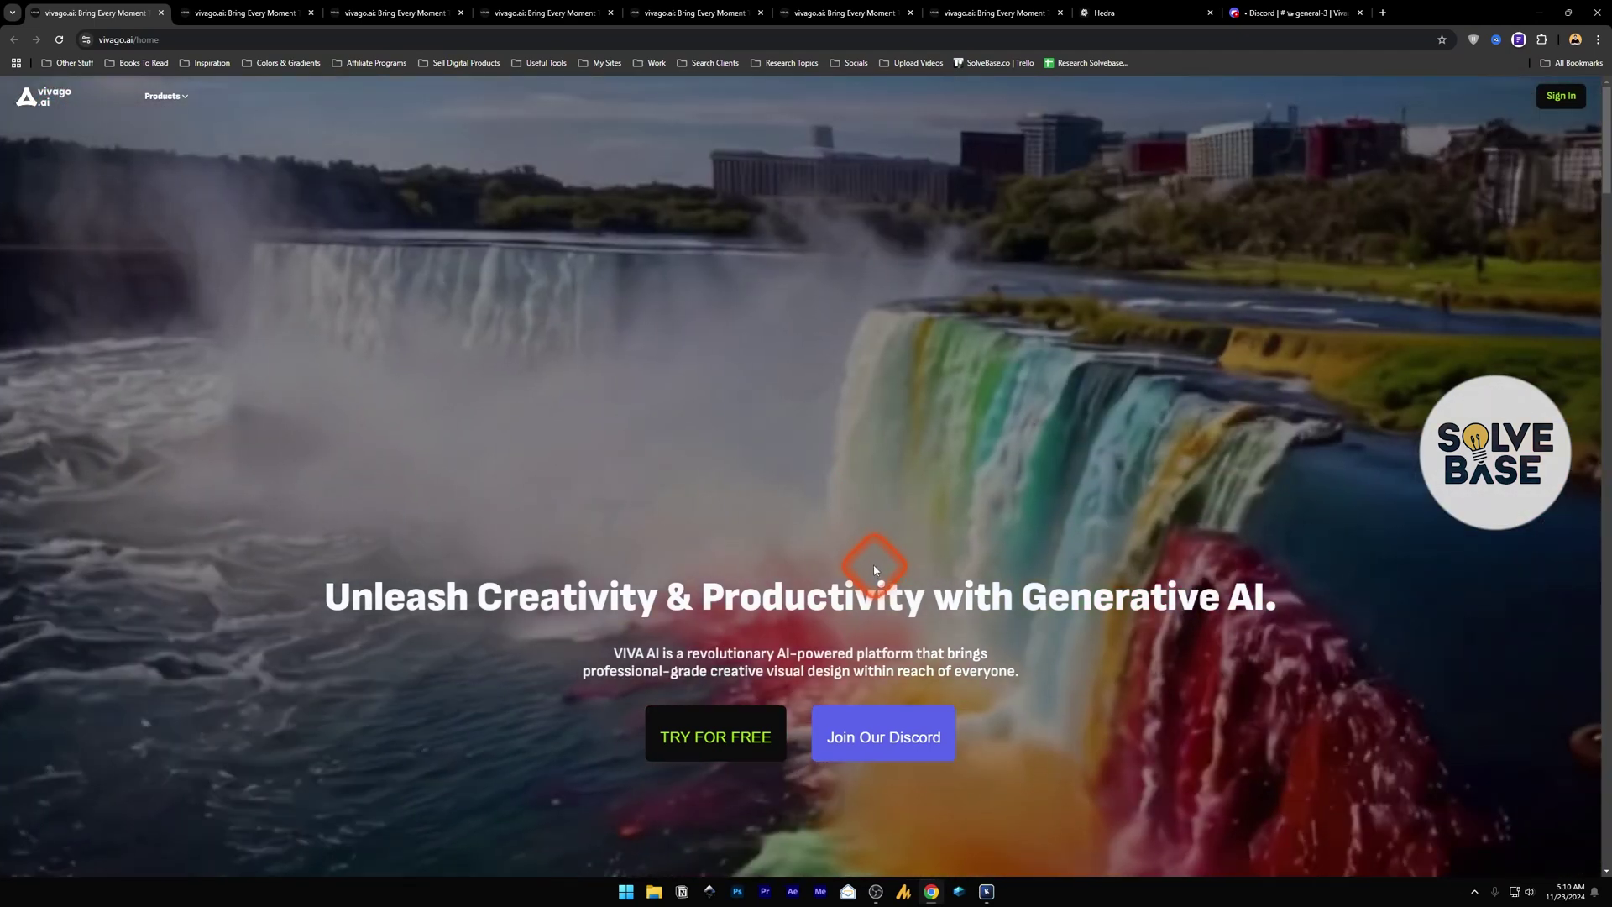
Browse the home page and Products menu, then switch to the open video generation tab
{"action": "scroll", "coordinate": [544, 480], "scroll_direction": "down", "scroll_amount": 1}
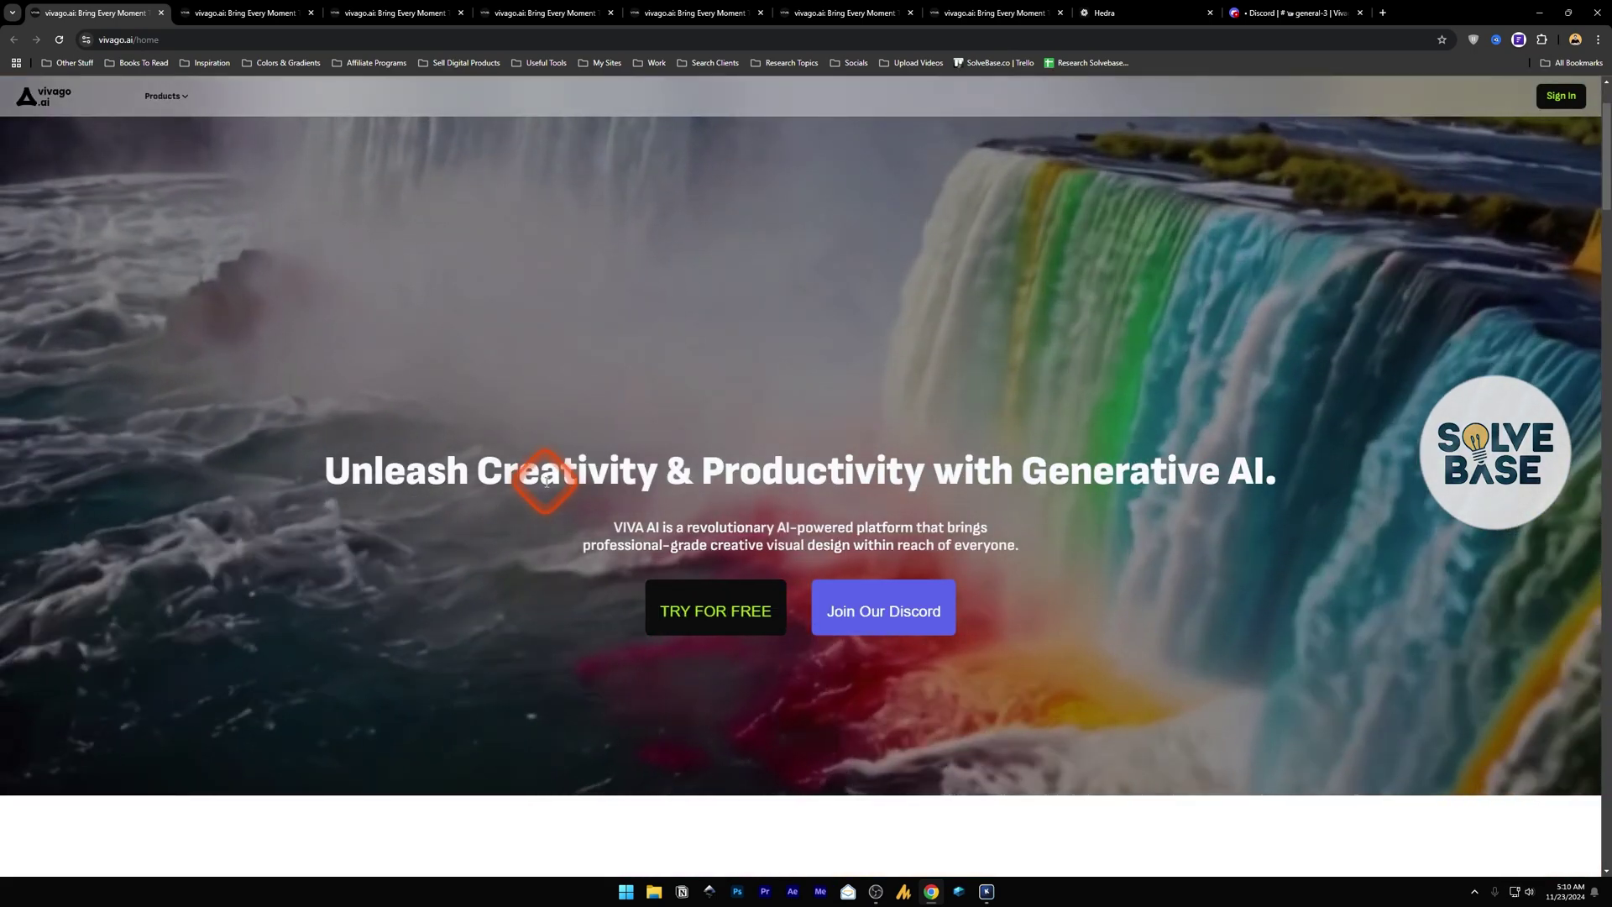
{"action": "scroll", "coordinate": [545, 561], "scroll_direction": "up", "scroll_amount": 1}
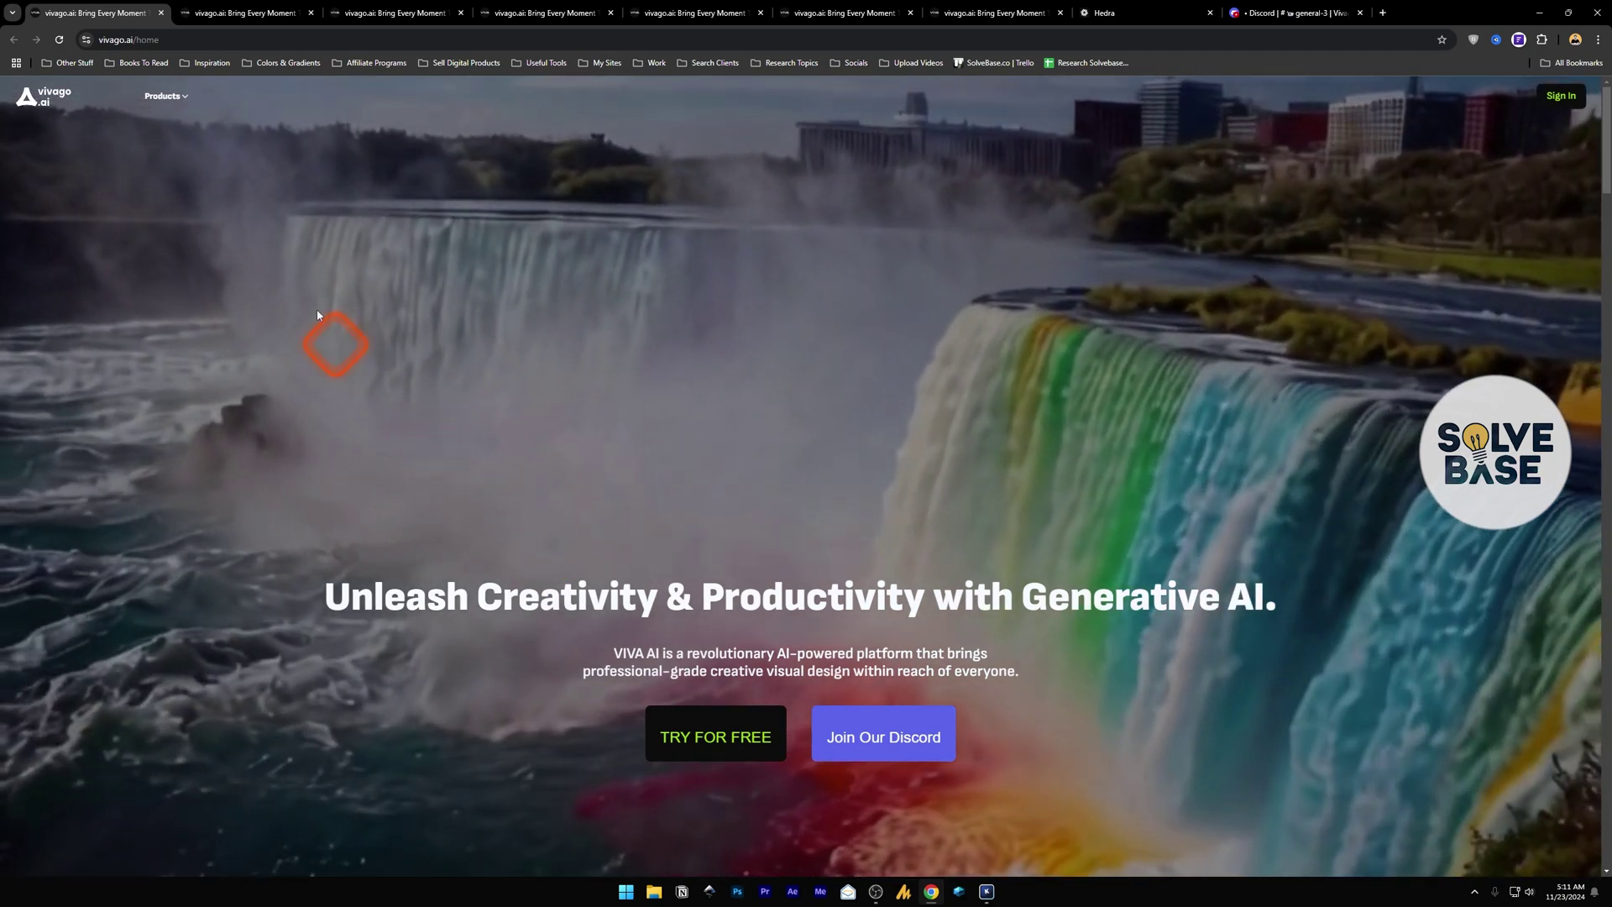
{"action": "mouse_move", "coordinate": [165, 95]}
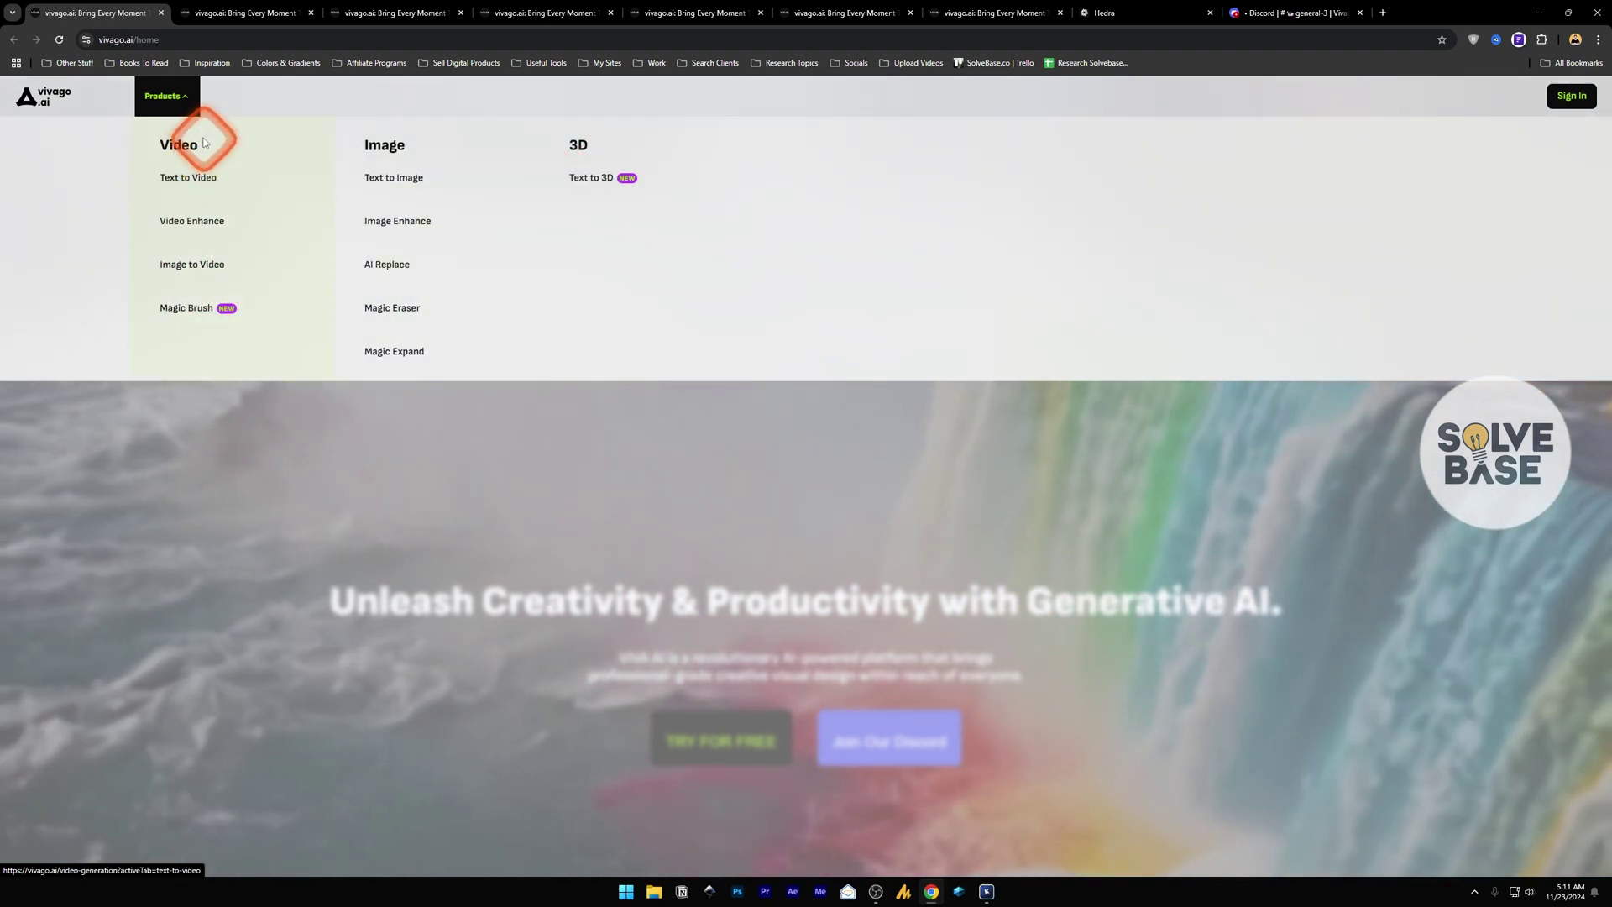
{"action": "key", "text": "ctrl+Tab"}
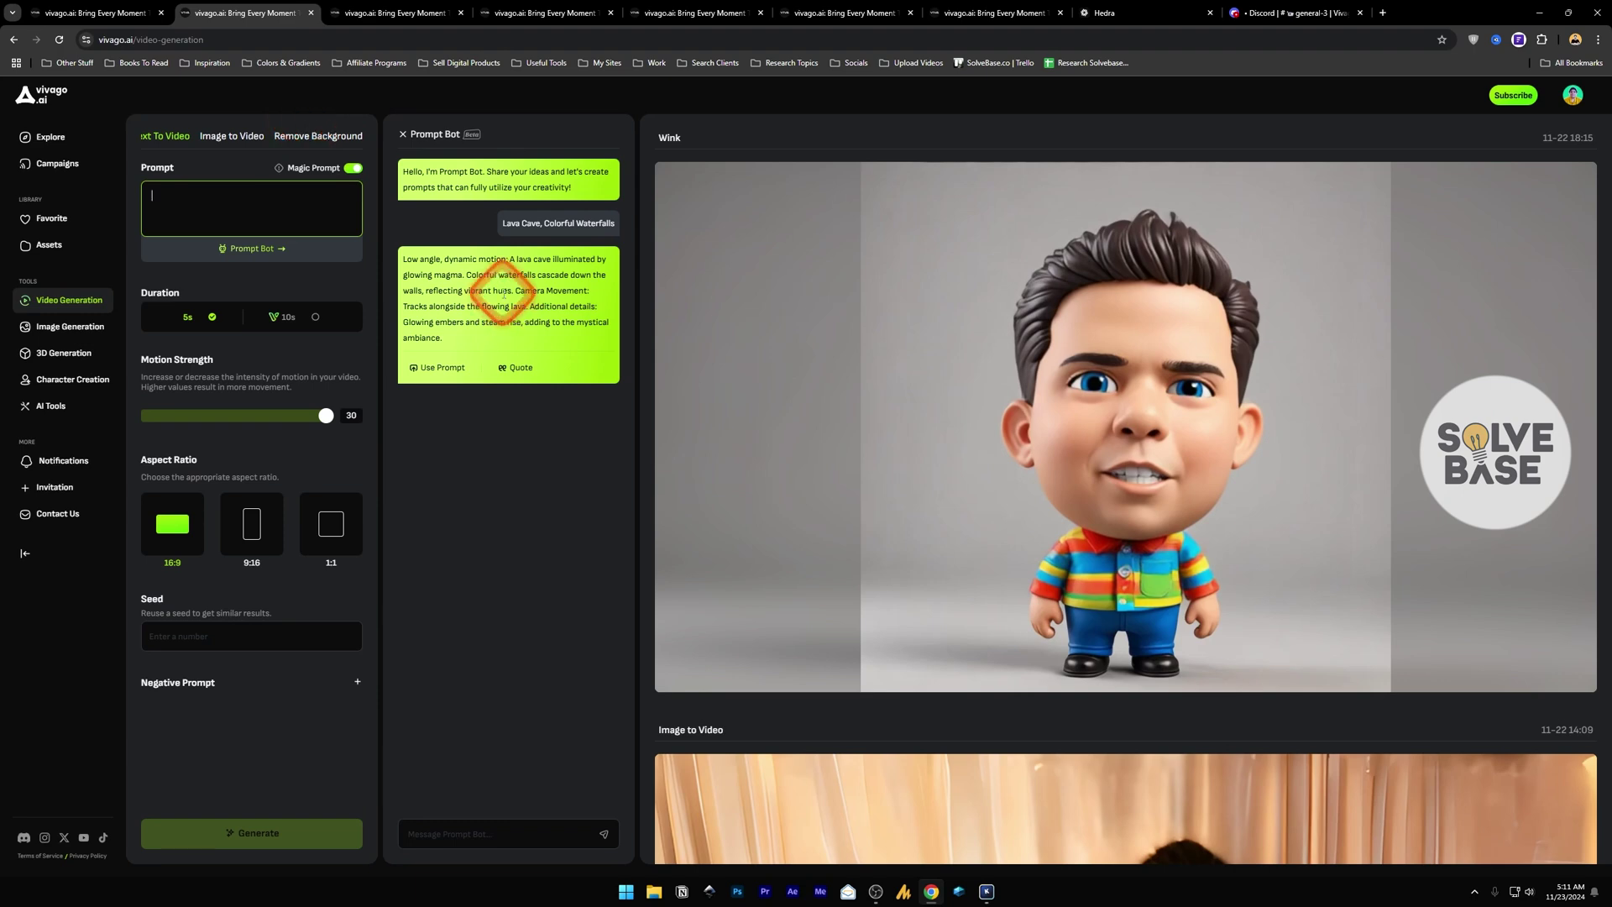
{"action": "left_click", "coordinate": [50, 136]}
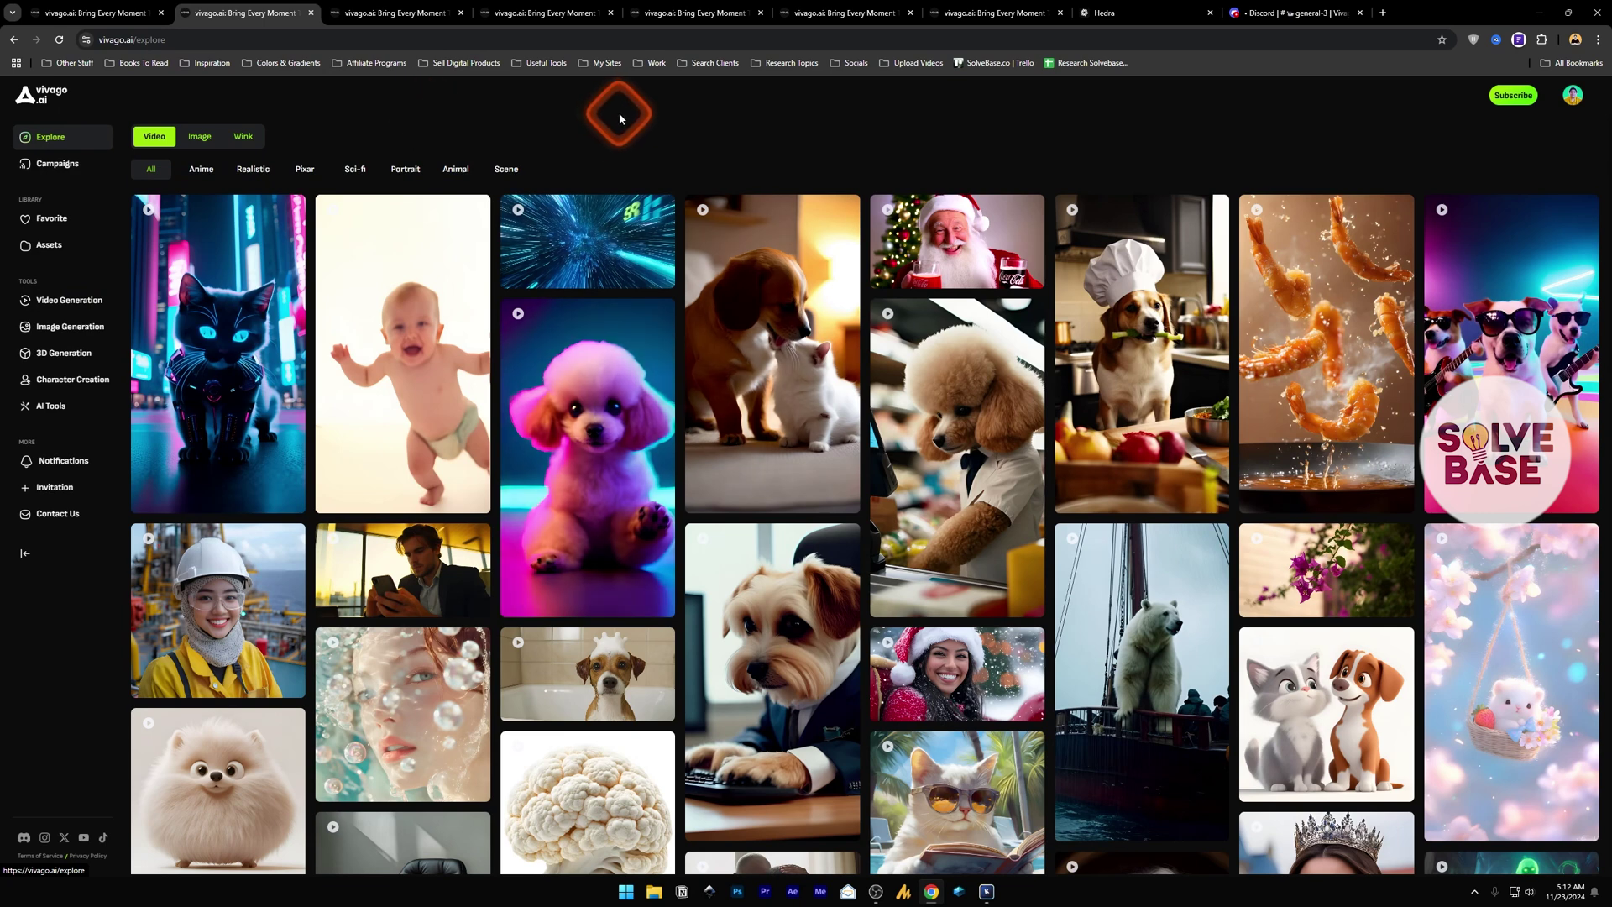
{"action": "left_click", "coordinate": [49, 245]}
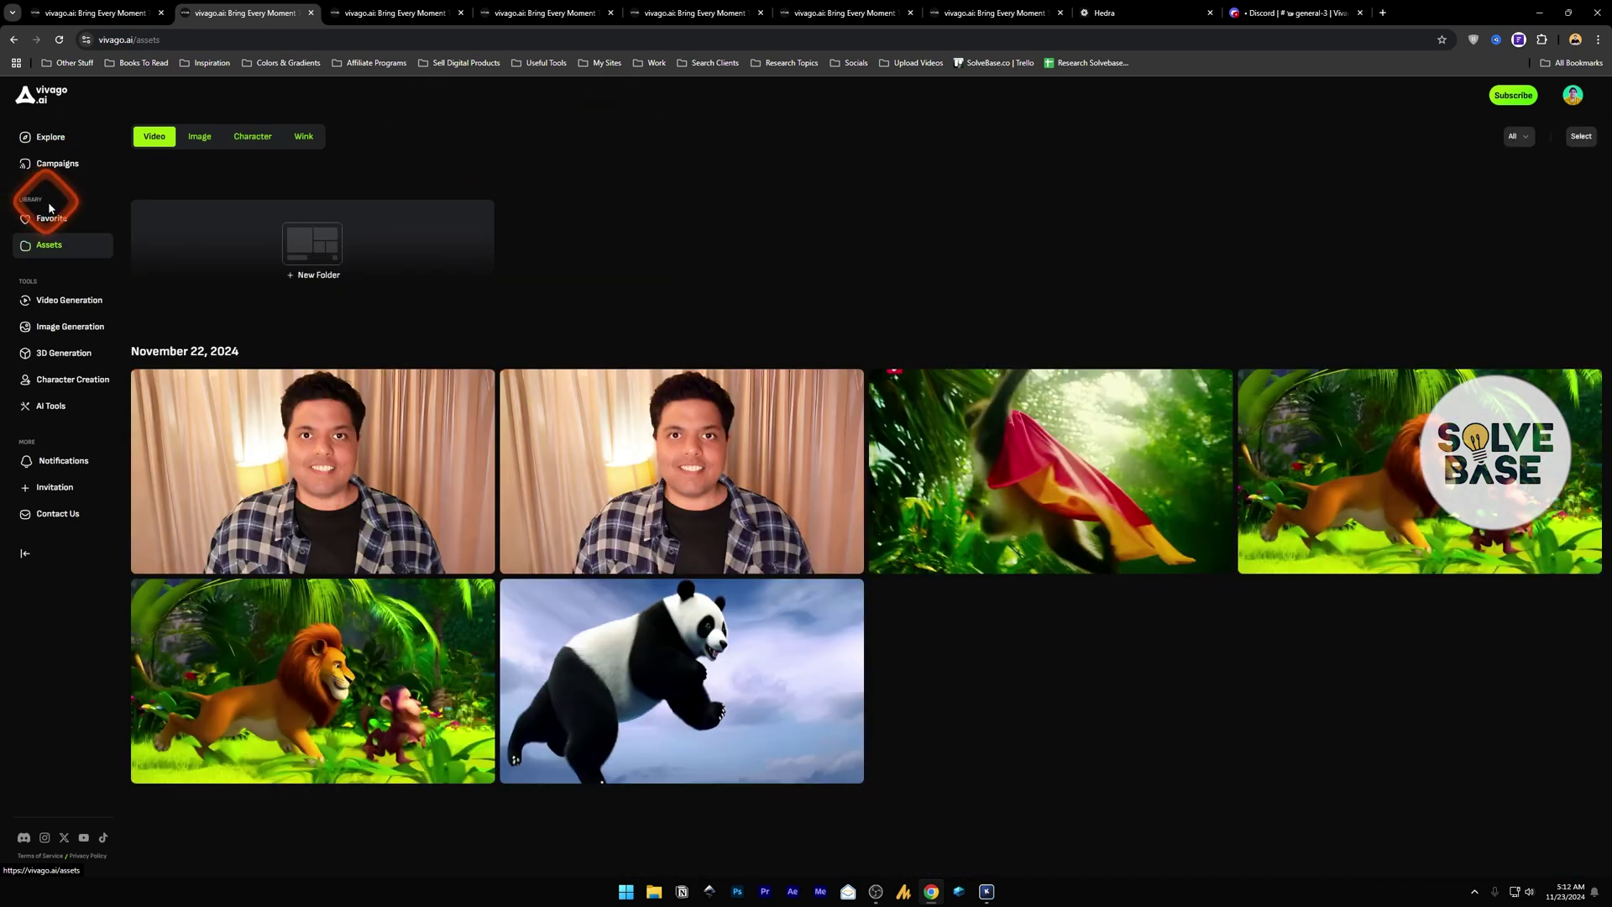
{"action": "left_click", "coordinate": [45, 309]}
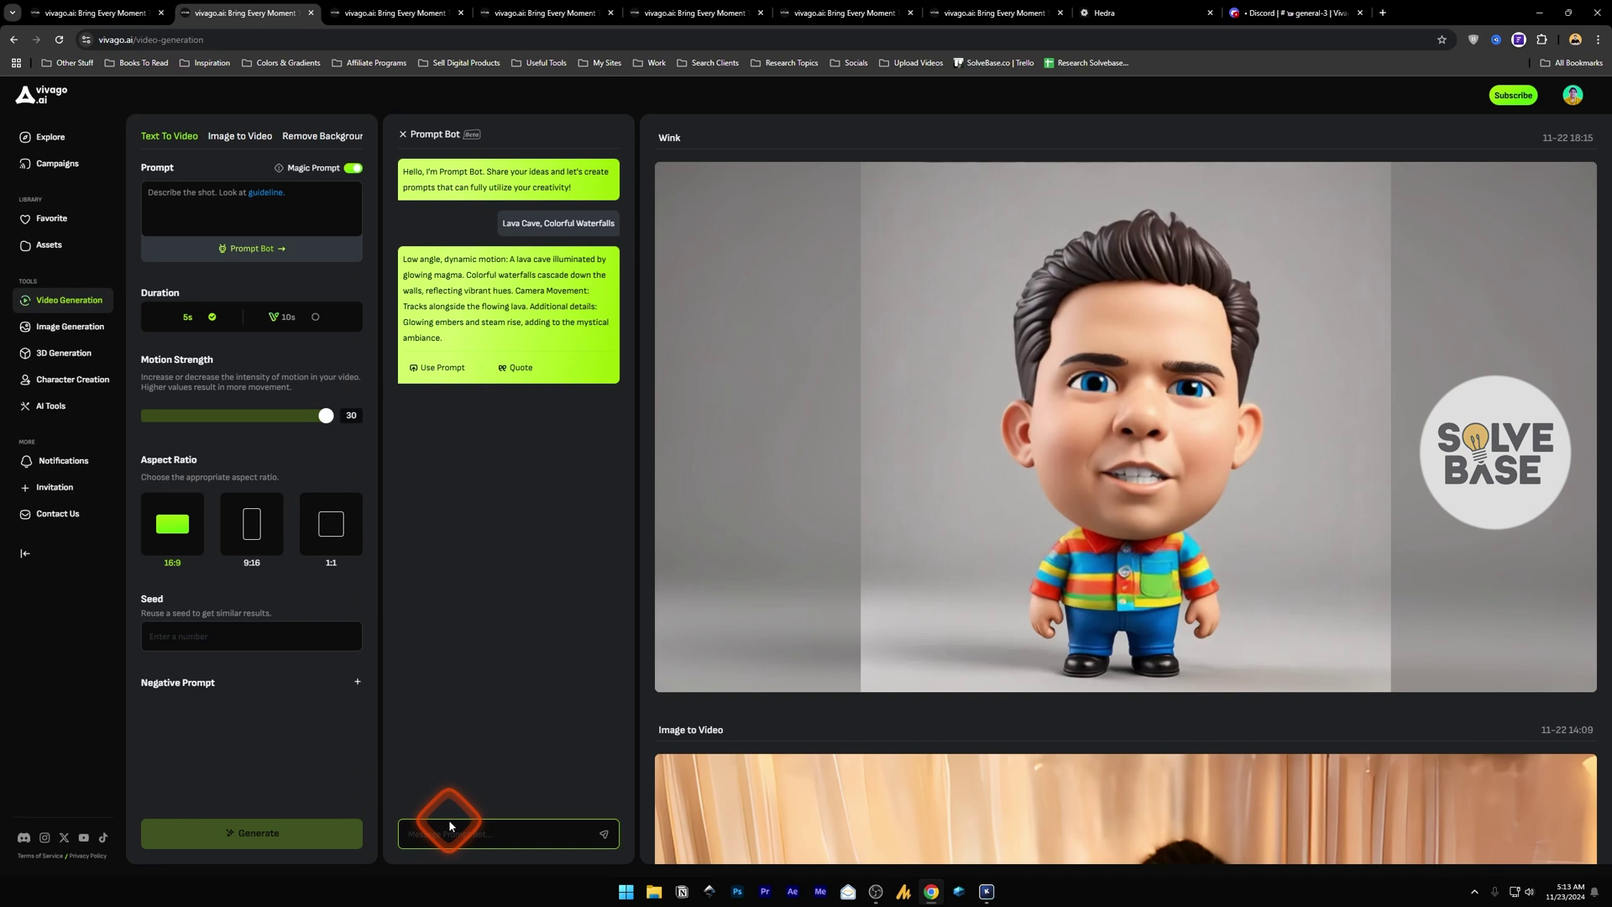
Ask Prompt Bot for a detailed video prompt from the idea 'monkey boxing'
{"action": "type", "text": "monkey boxing"}
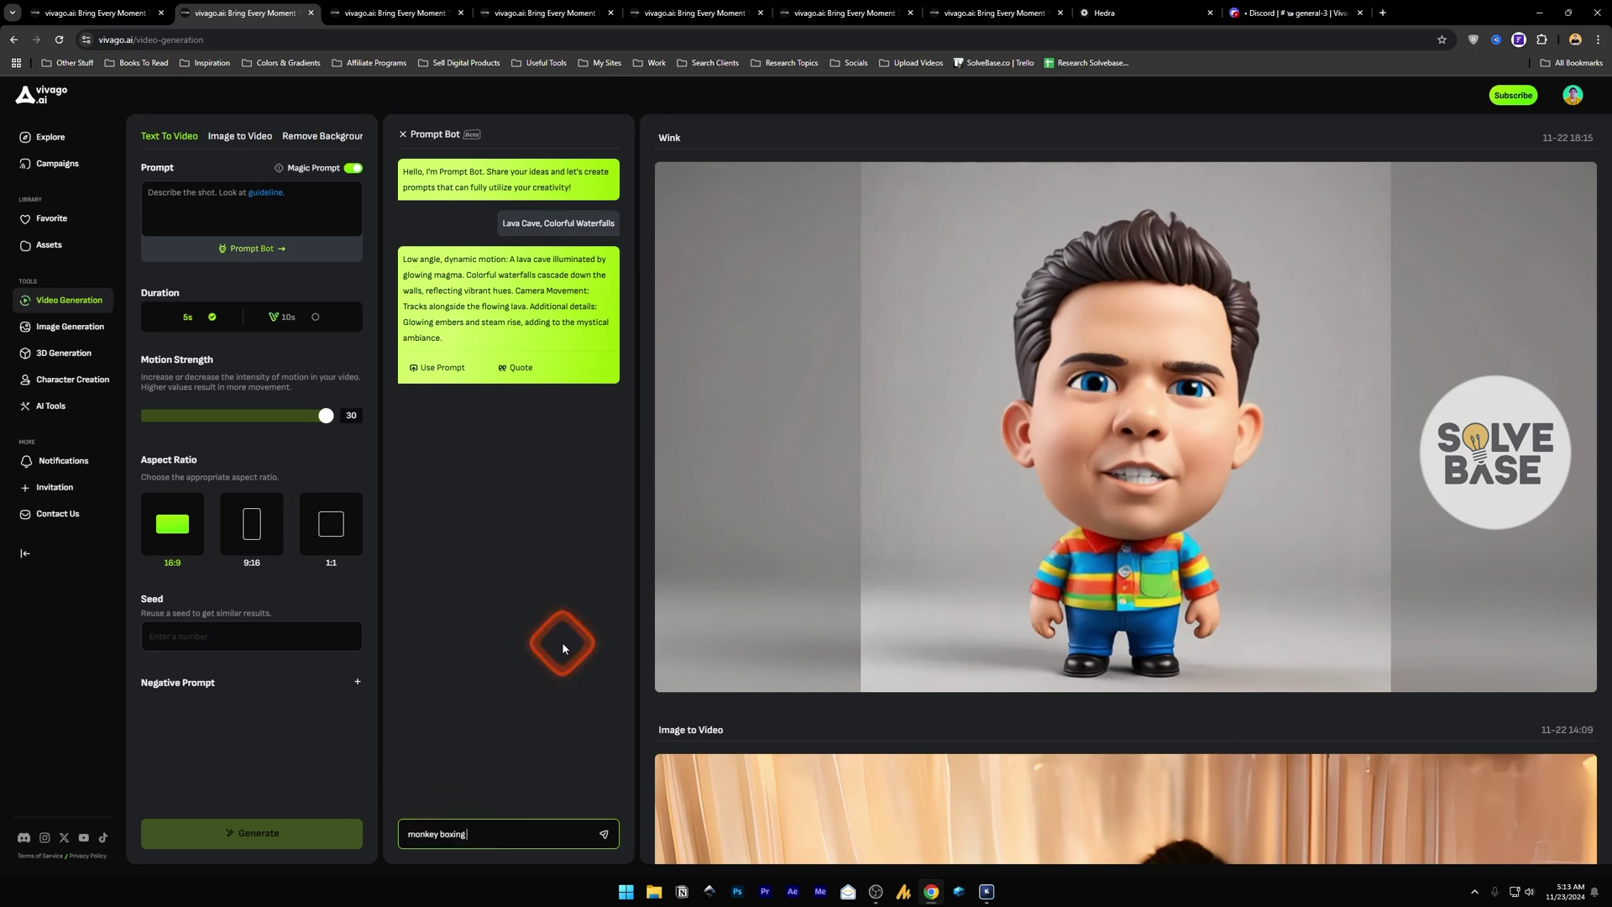
{"action": "key", "text": "Return"}
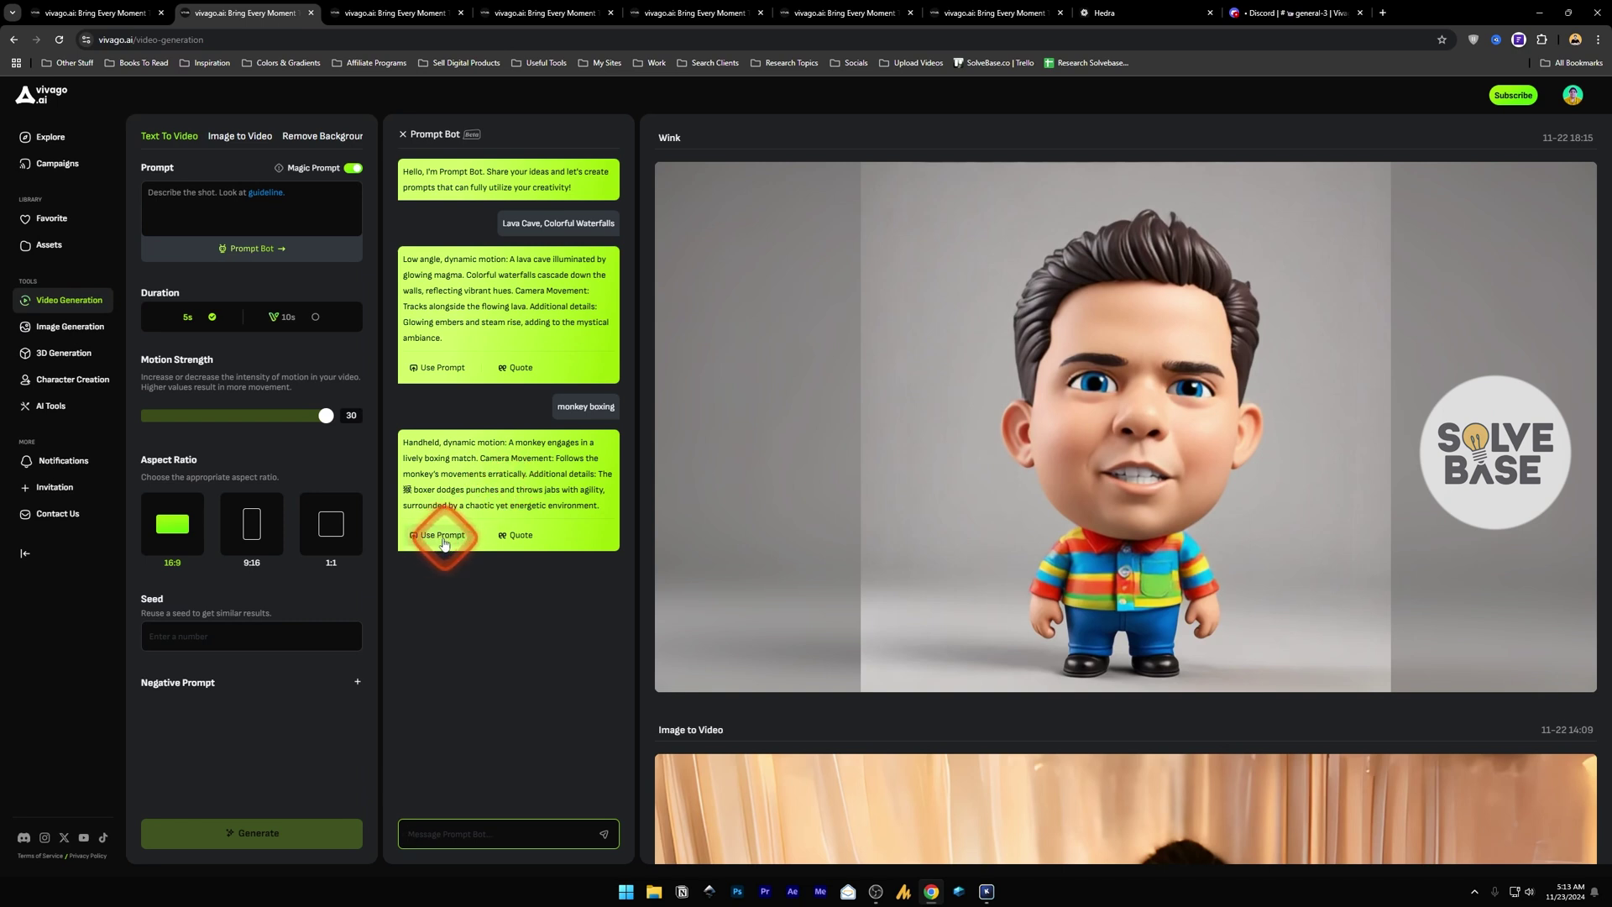
Use the bot's monkey boxing prompt and set the negative prompt to 'blur, disfiguration'
{"action": "left_click", "coordinate": [442, 537]}
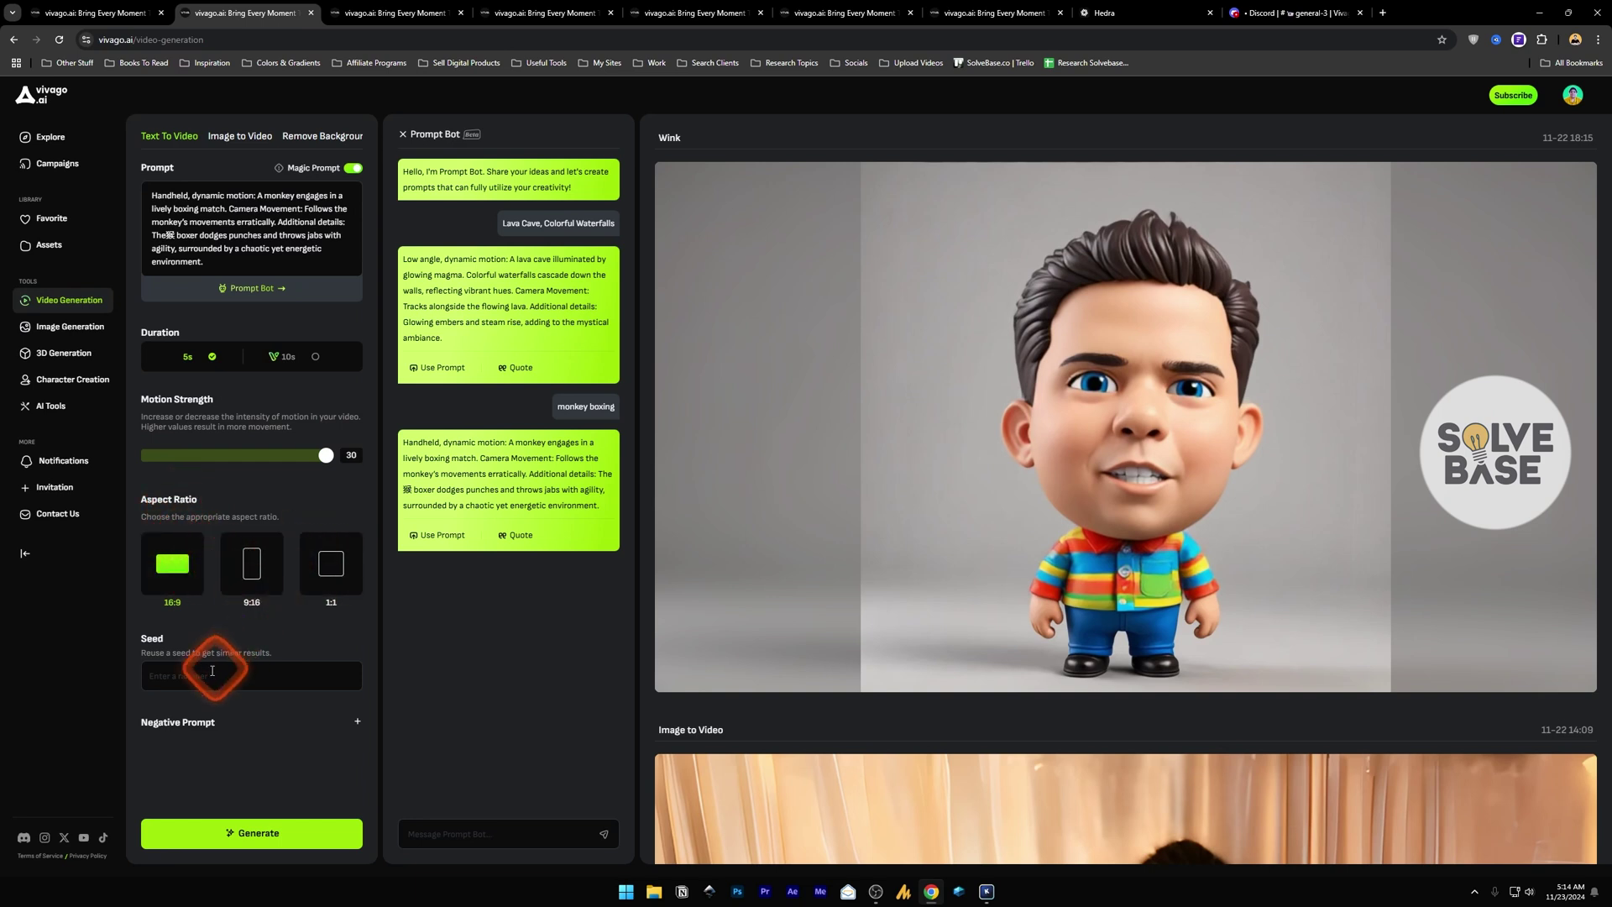
{"action": "left_click", "coordinate": [357, 724]}
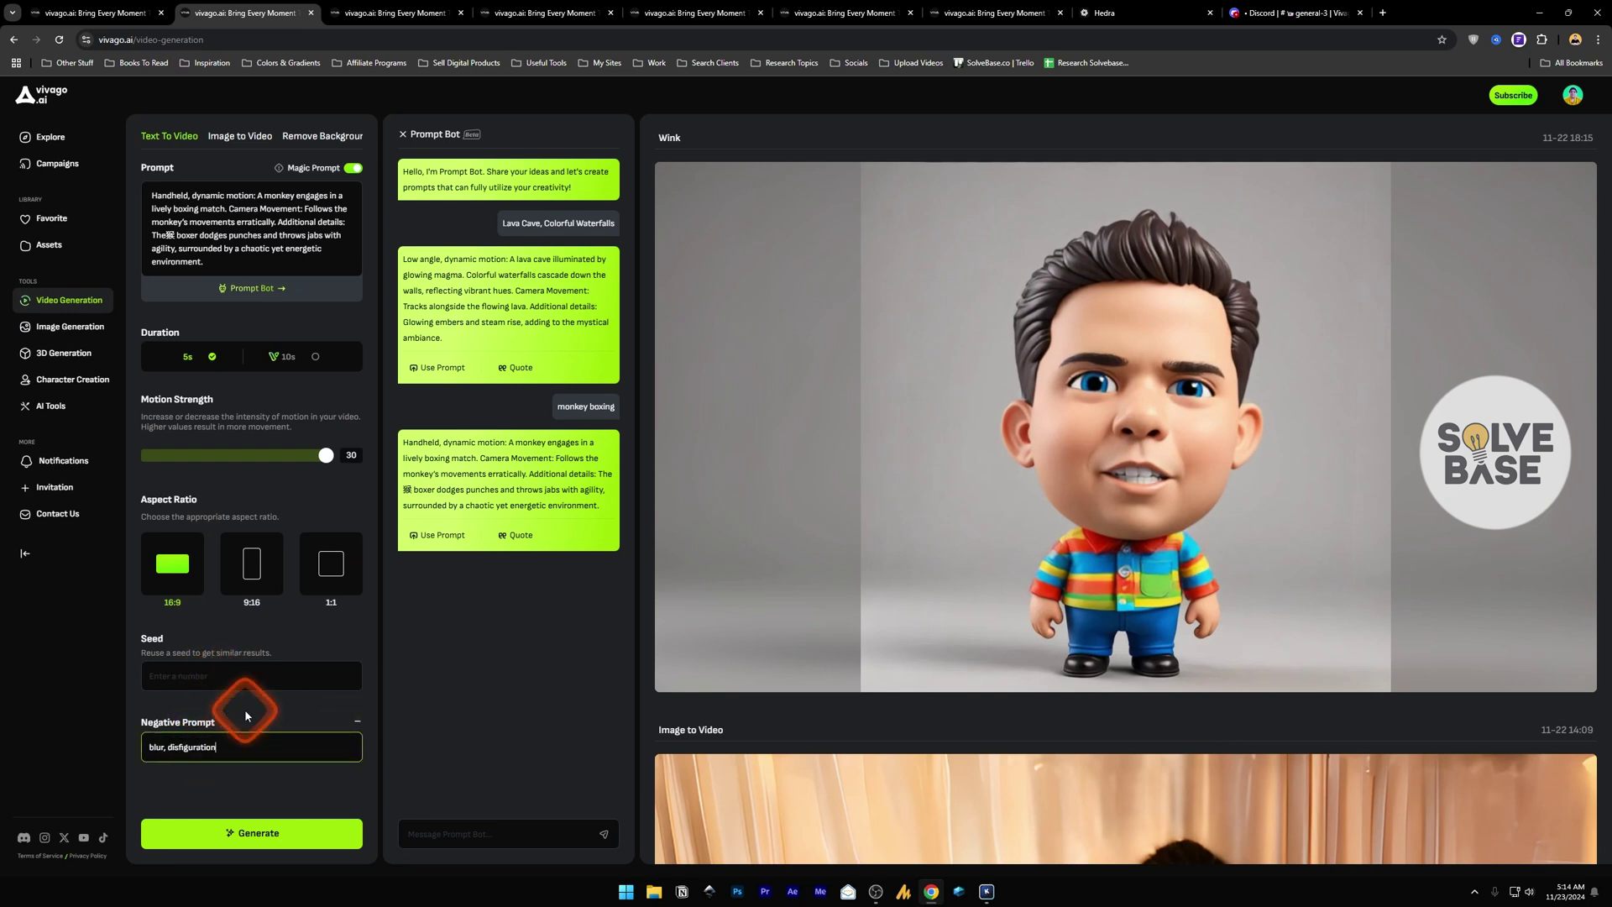
{"action": "type", "text": "blur, disfiguration"}
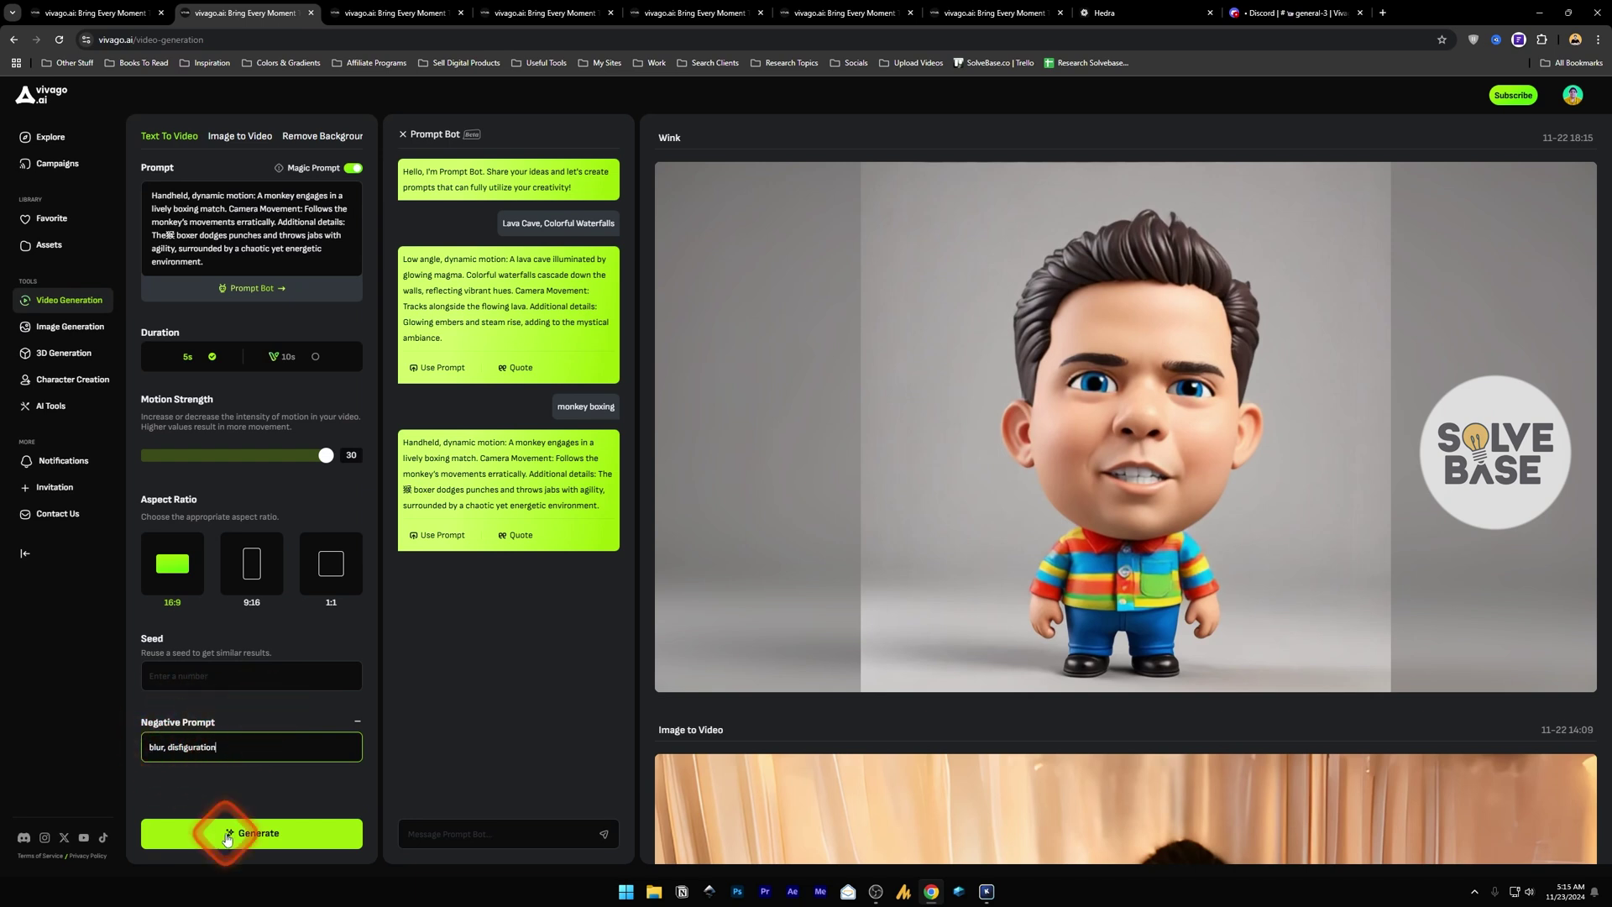
Queue the monkey boxing video; a second Generate hits the maximum concurrent tasks warning
{"action": "left_click", "coordinate": [249, 836]}
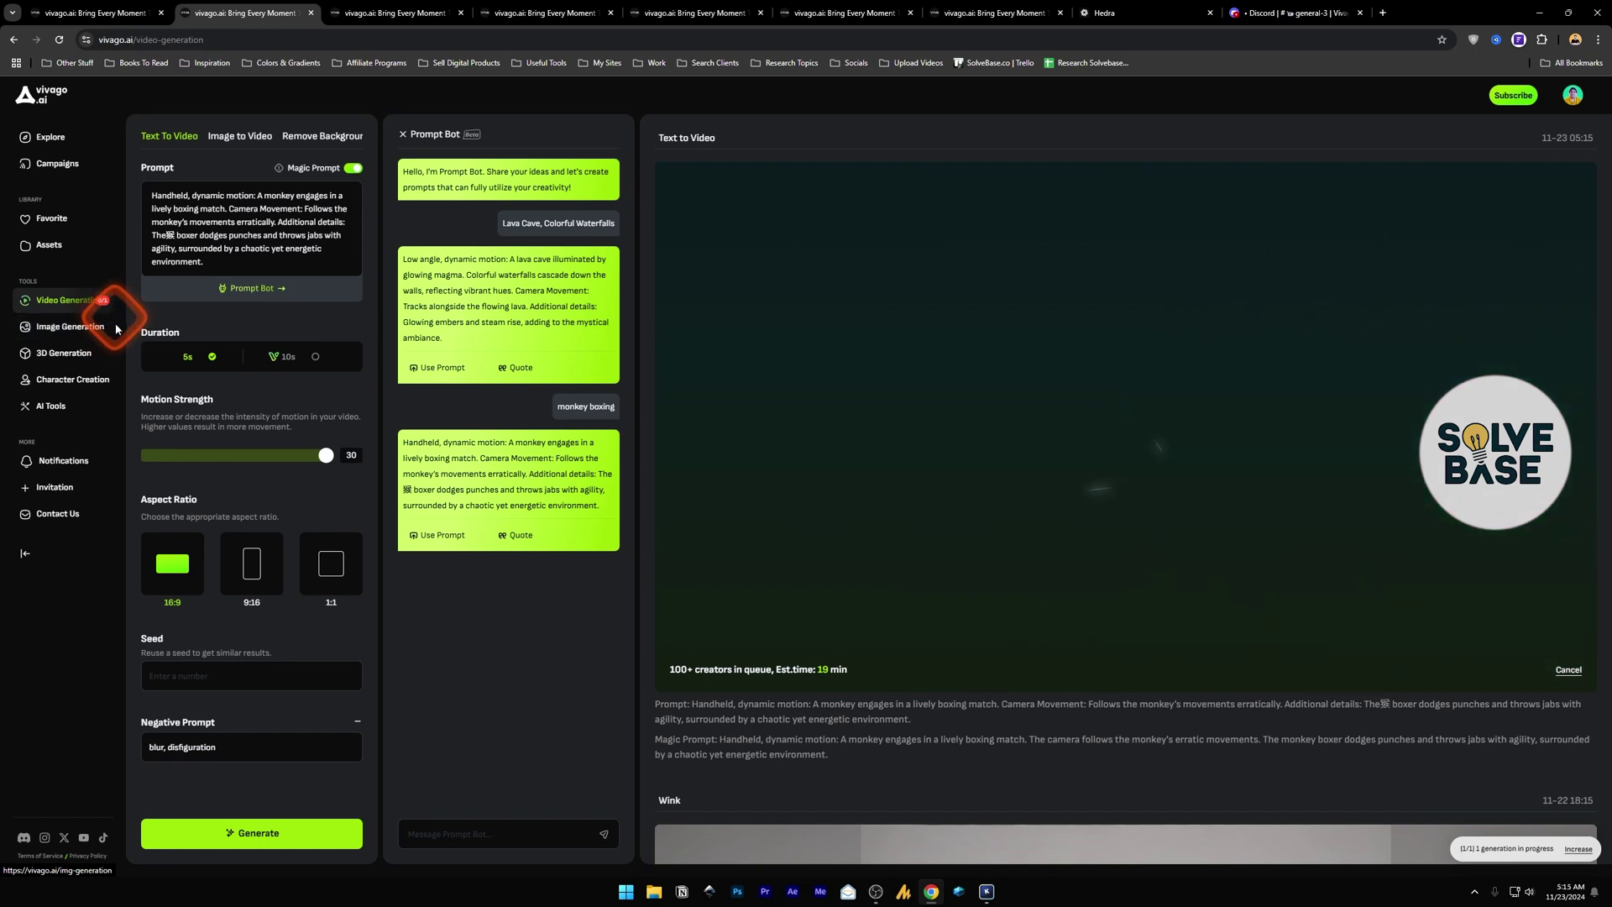
{"action": "left_click", "coordinate": [256, 834]}
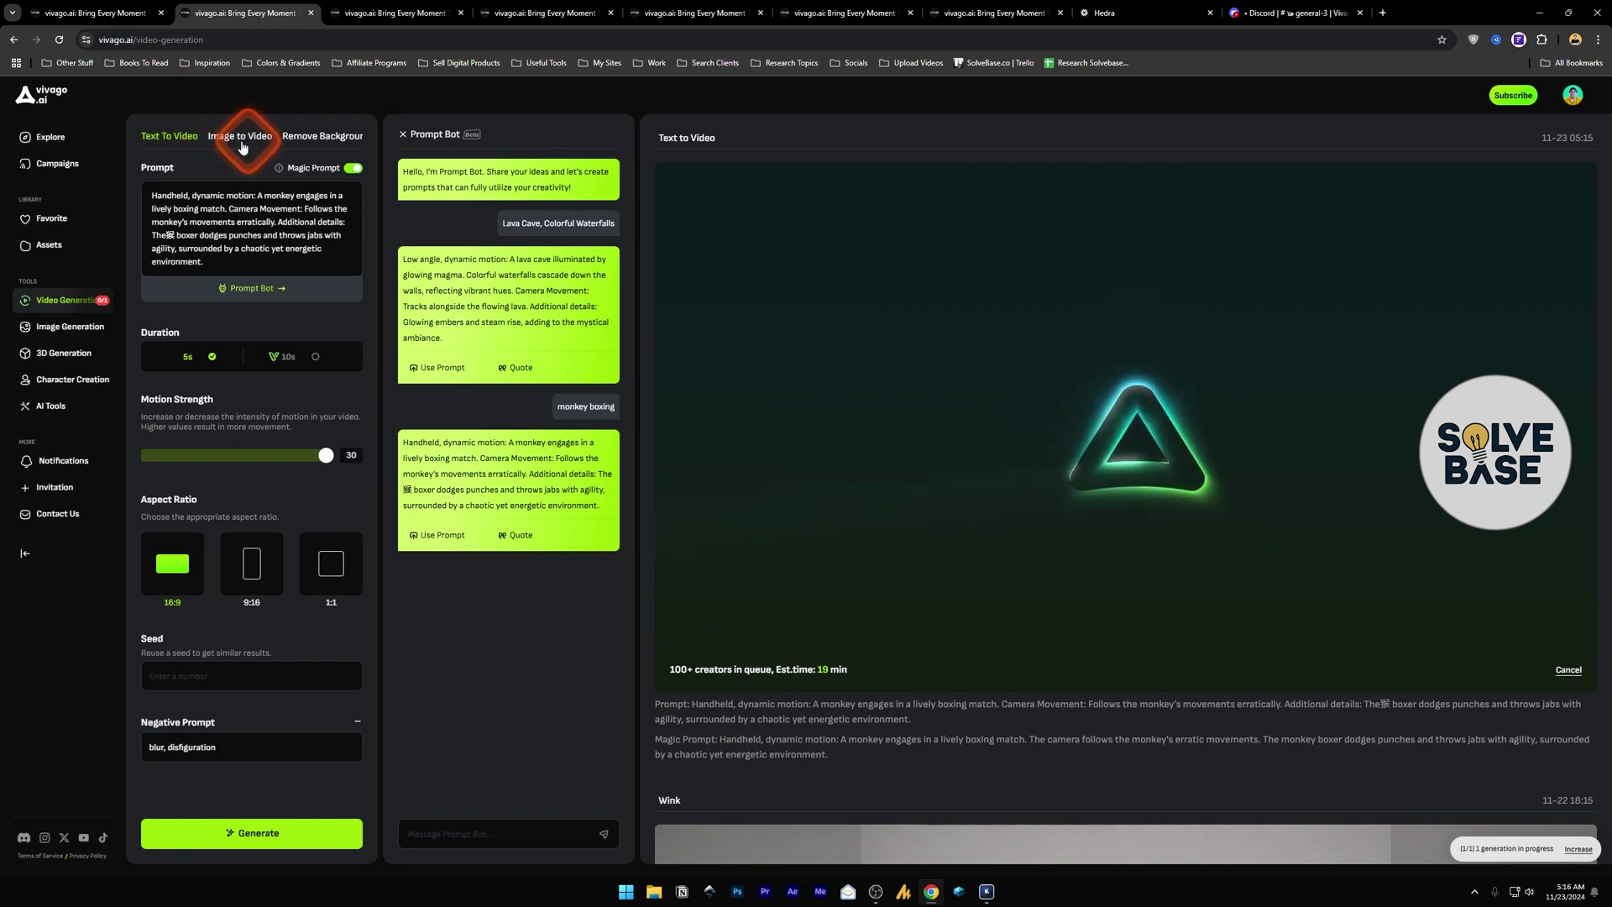
In Image to Video, pick the Batman image from assets and crop it square at 1:1
{"action": "left_click", "coordinate": [245, 145]}
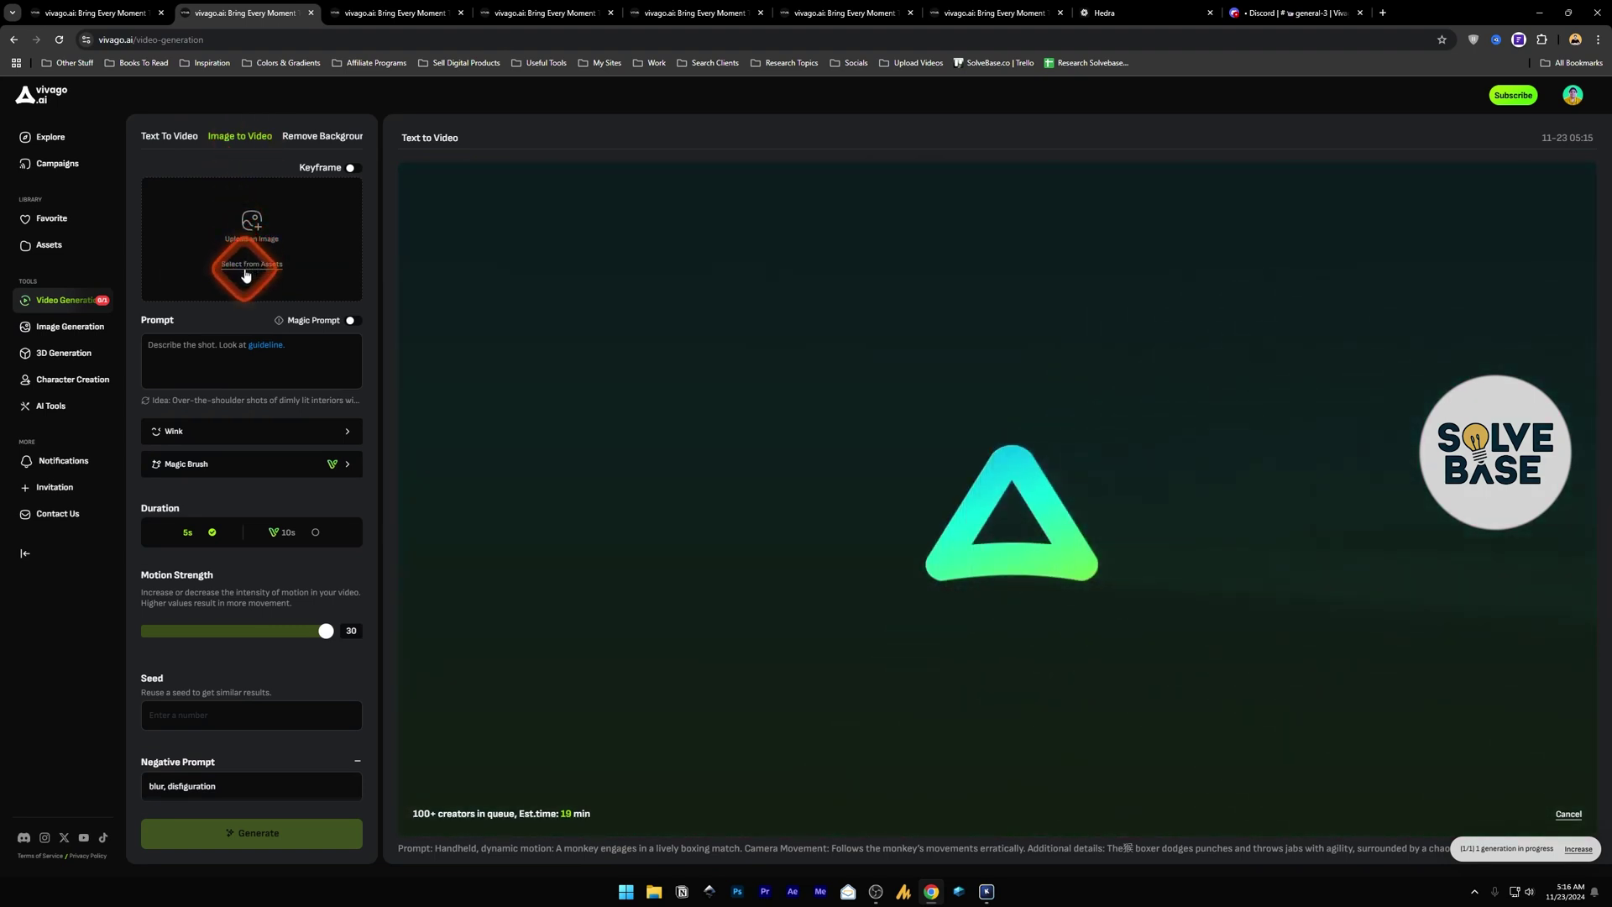
{"action": "left_click", "coordinate": [245, 276]}
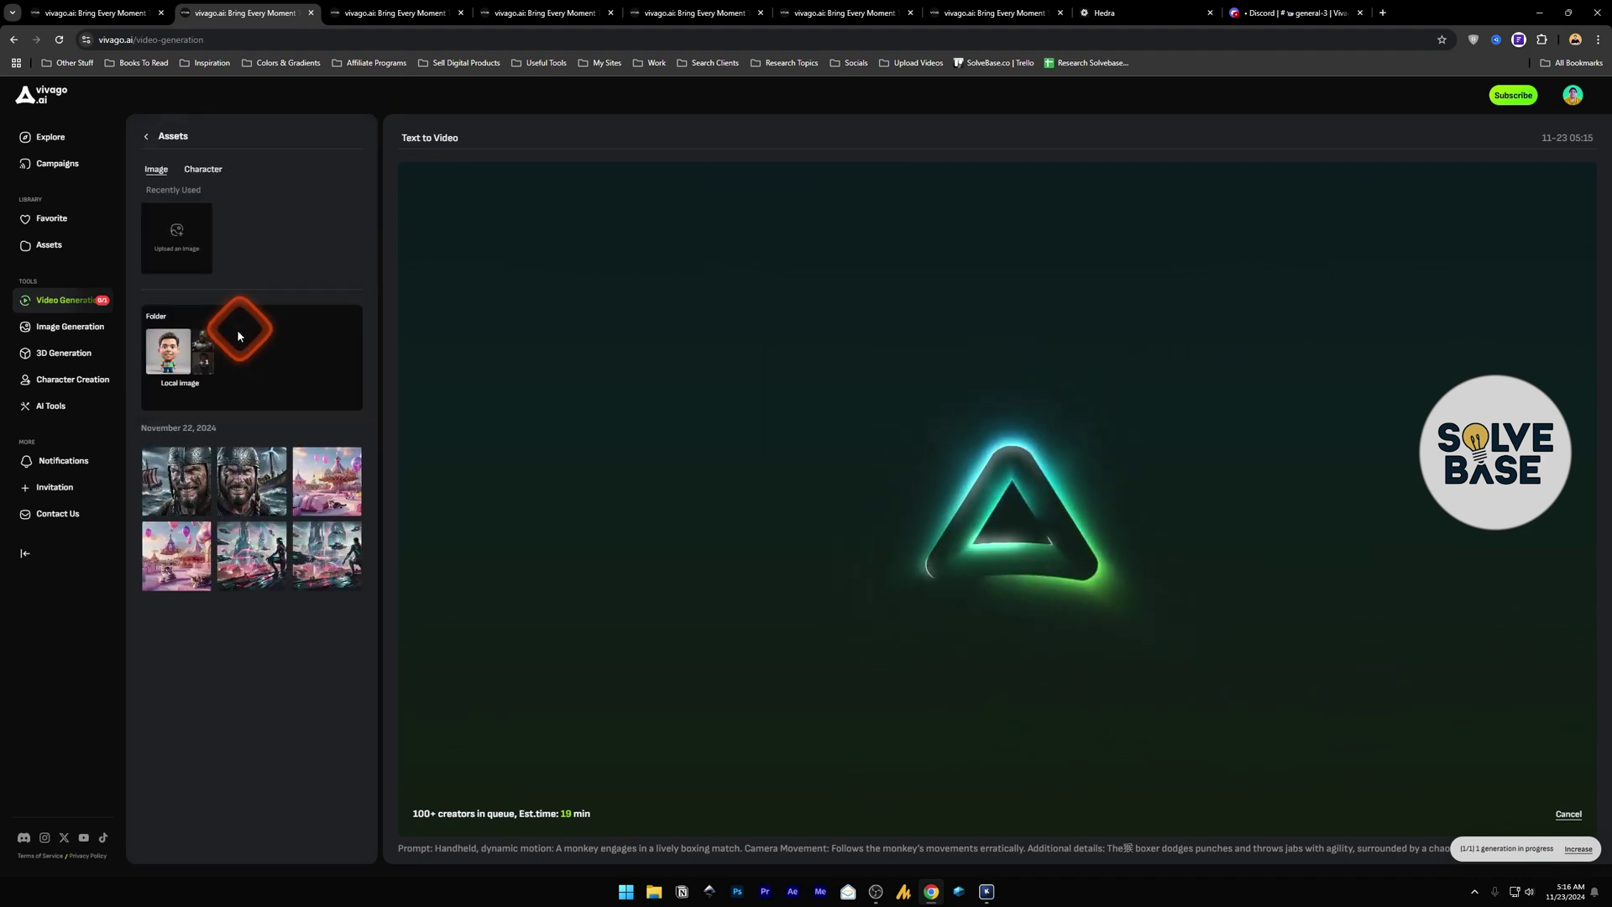
{"action": "left_click", "coordinate": [238, 335]}
{"action": "left_click_drag", "start_coordinate": [822, 361], "coordinate": [806, 468]}
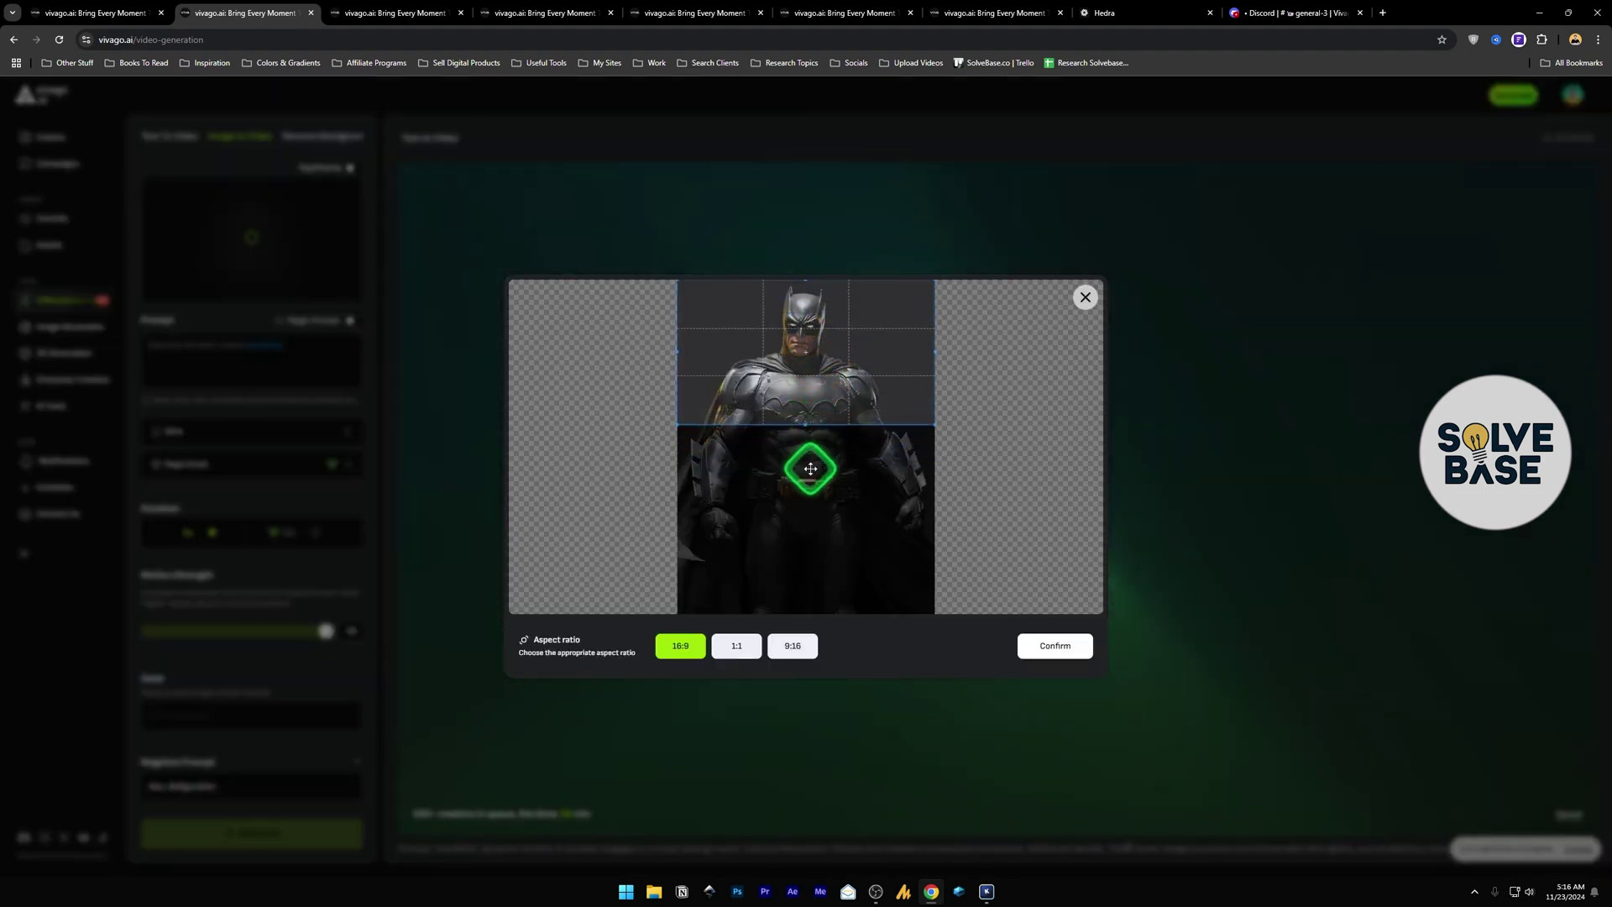
{"action": "left_click_drag", "start_coordinate": [828, 378], "coordinate": [1026, 520]}
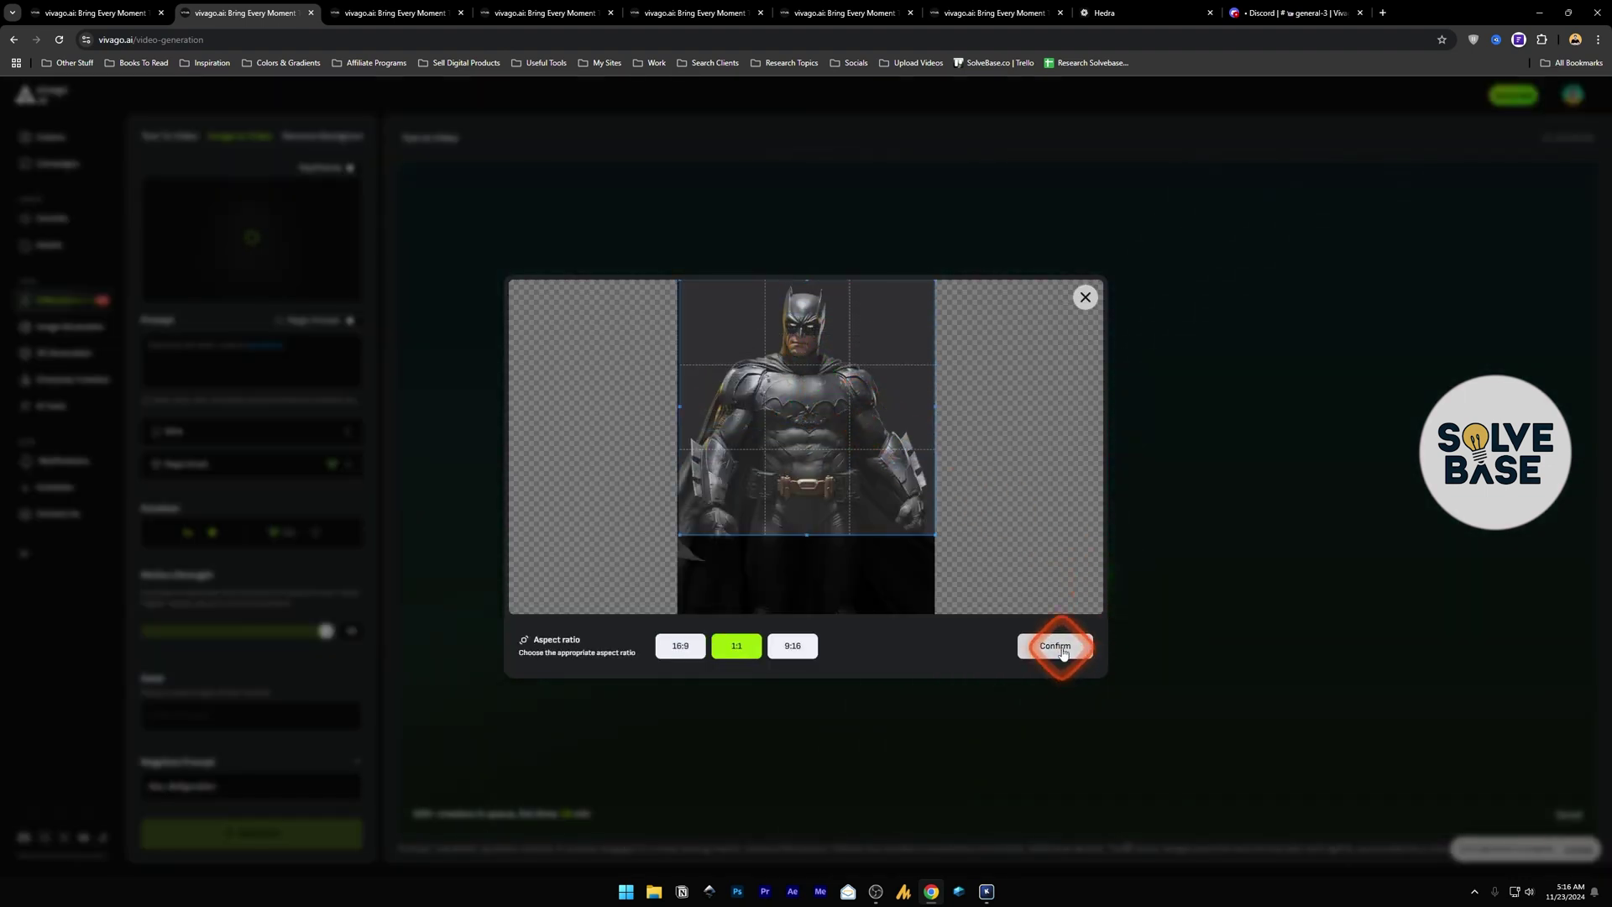
{"action": "left_click", "coordinate": [1055, 646]}
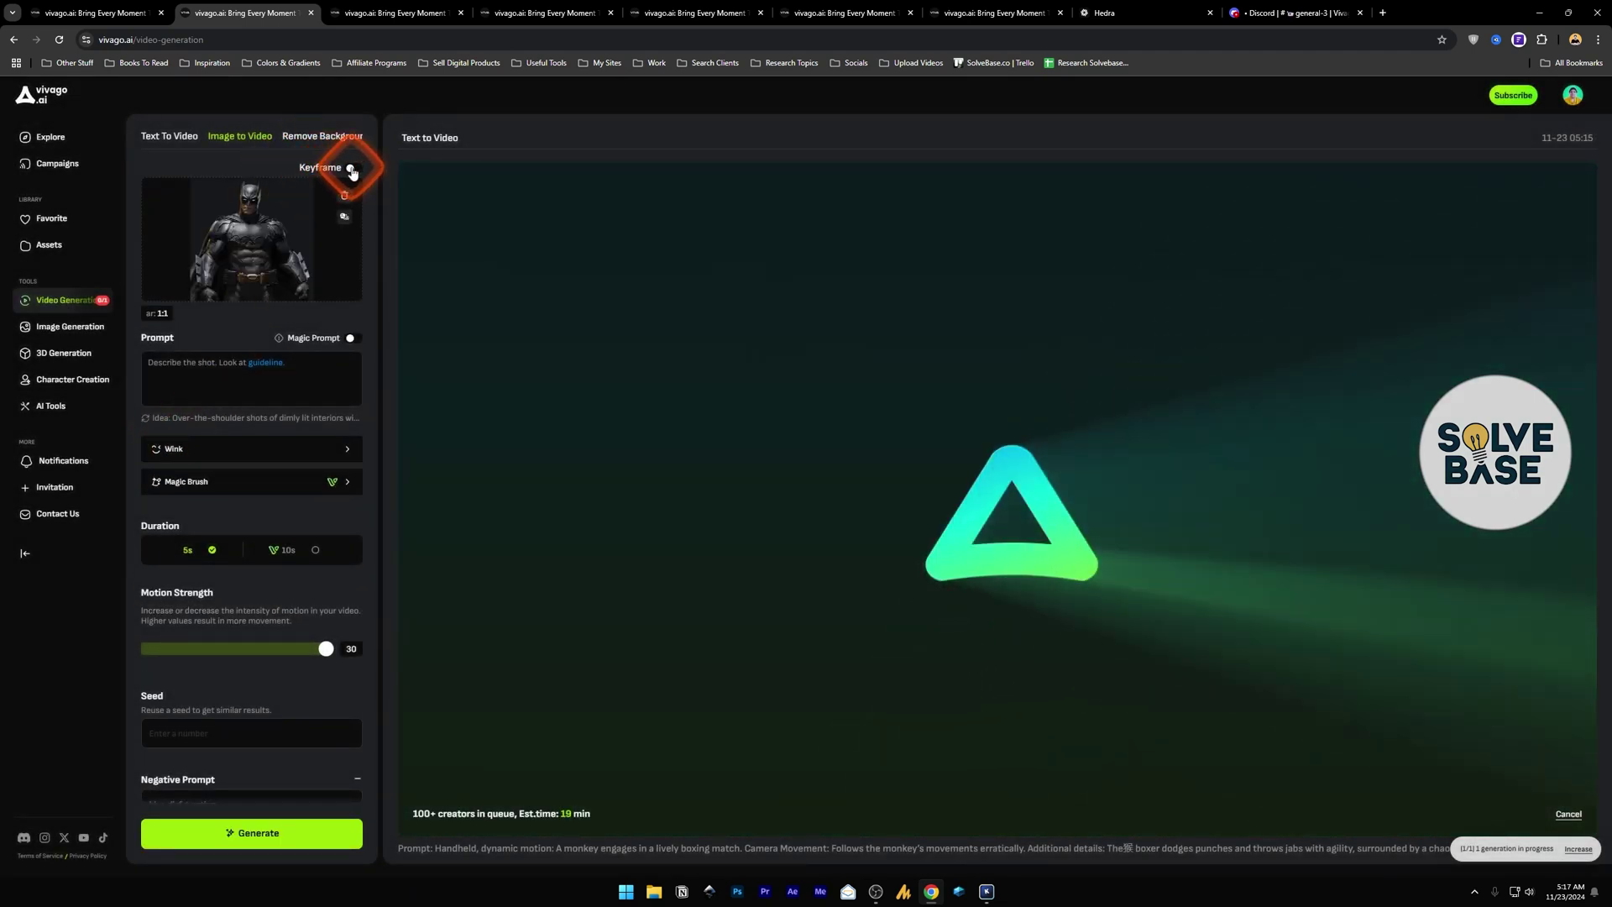
Turn on Keyframe mode and start uploading an image for the last frame
{"action": "left_click", "coordinate": [352, 171]}
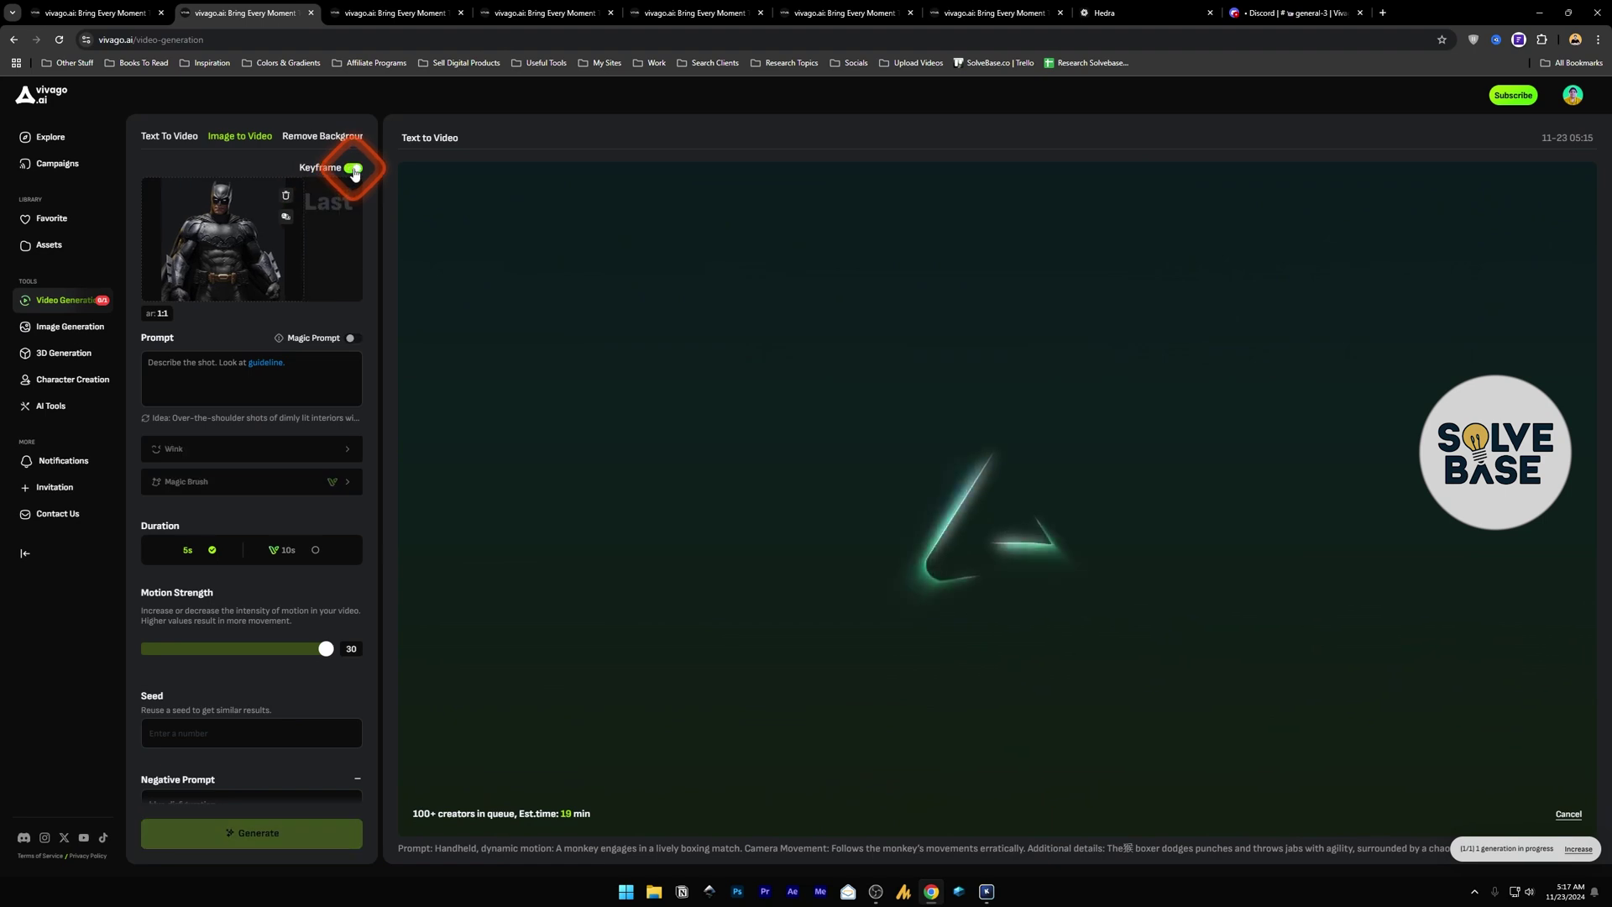
{"action": "left_click", "coordinate": [207, 236]}
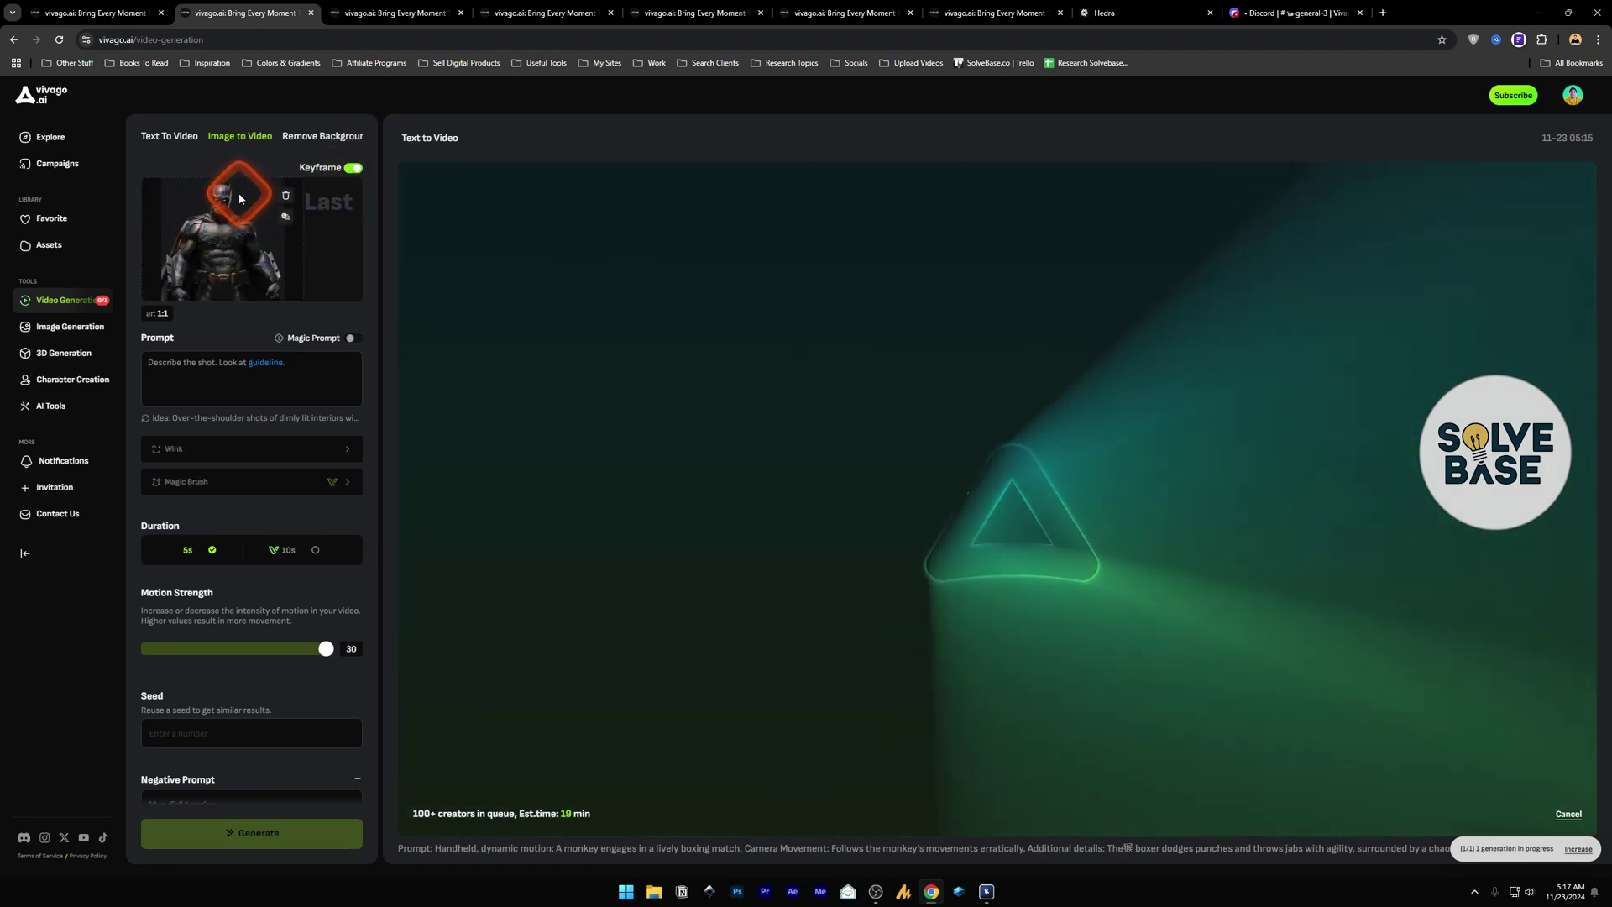
{"action": "mouse_move", "coordinate": [306, 223]}
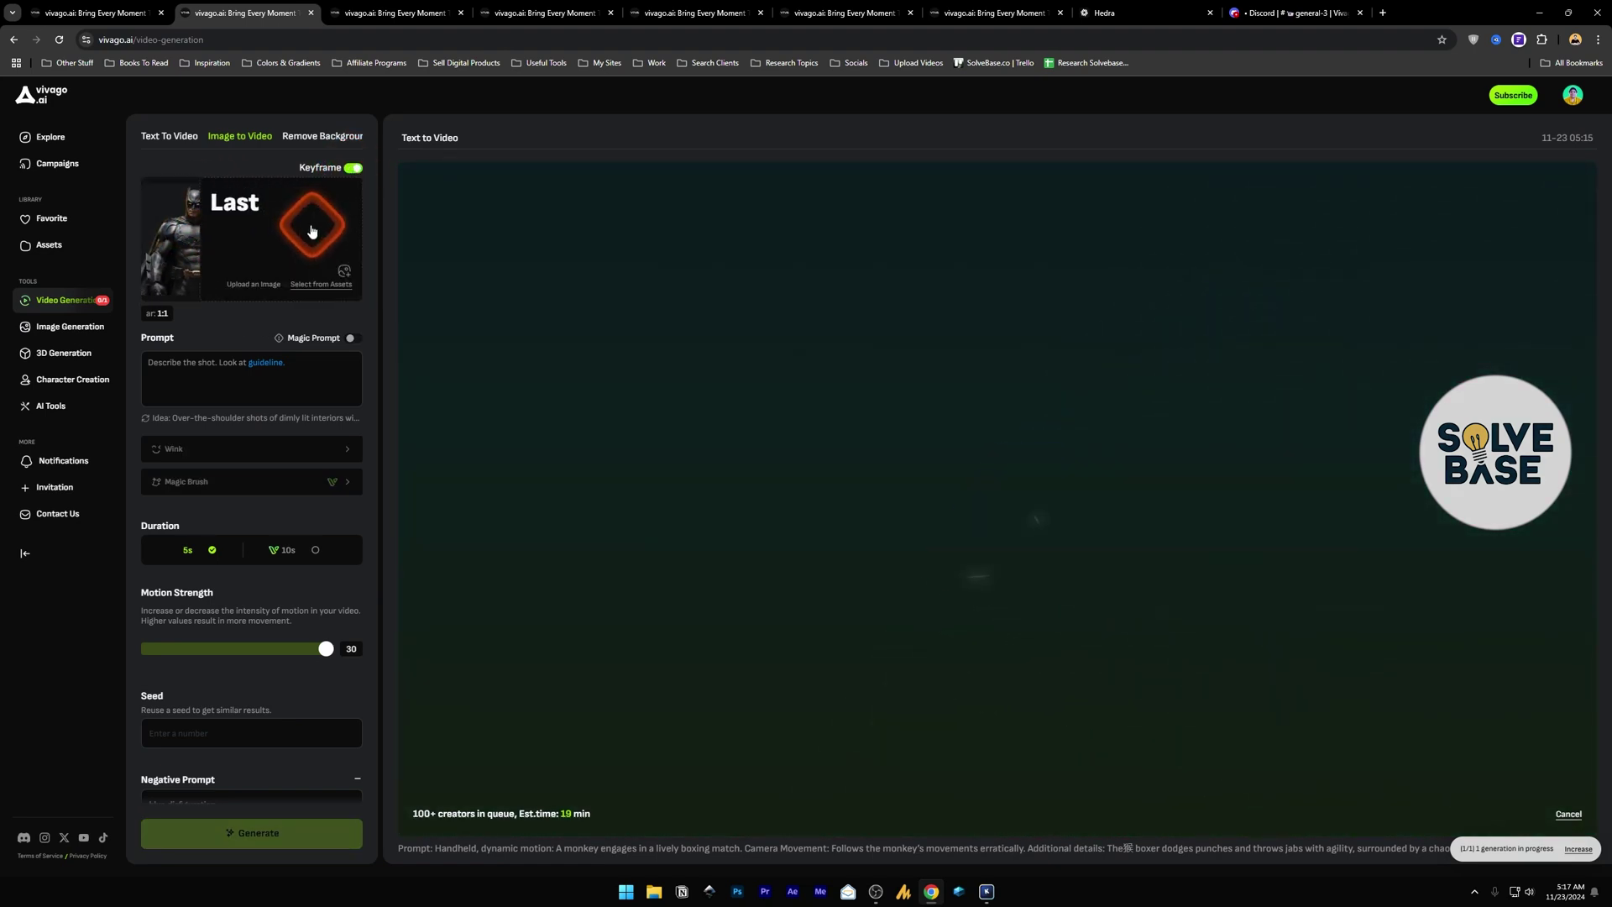
{"action": "left_click", "coordinate": [268, 227]}
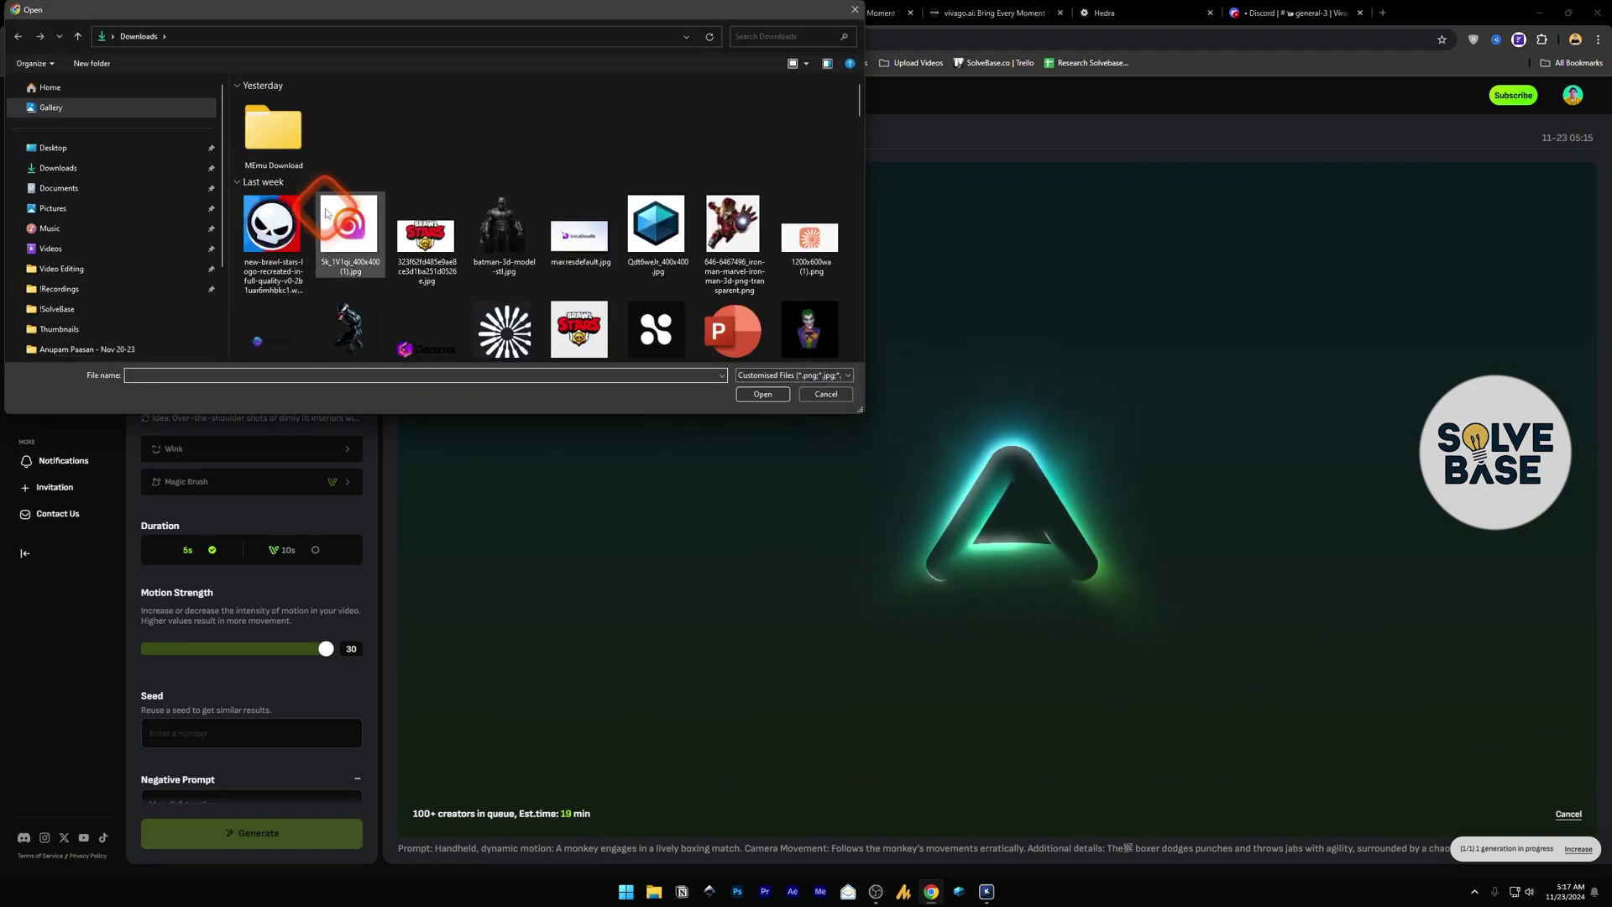
Swap the keyframe images, enter prompt 'turn into batman', turn Keyframe off, and bring up Wink options
{"action": "double_click", "coordinate": [694, 267]}
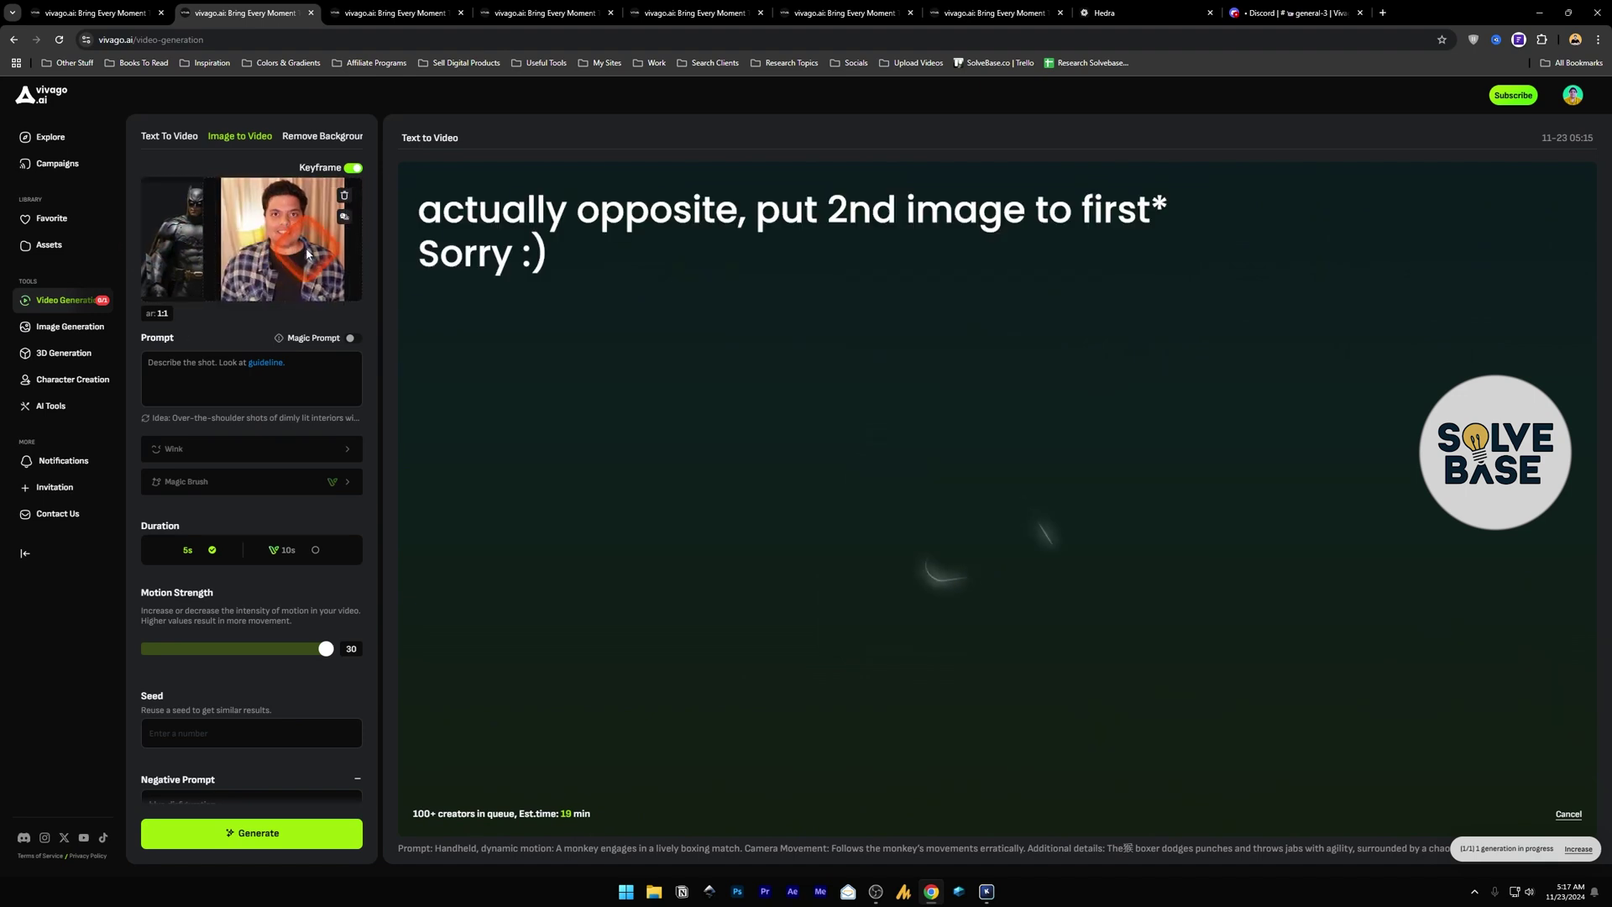
{"action": "left_click_drag", "start_coordinate": [307, 254], "coordinate": [248, 201]}
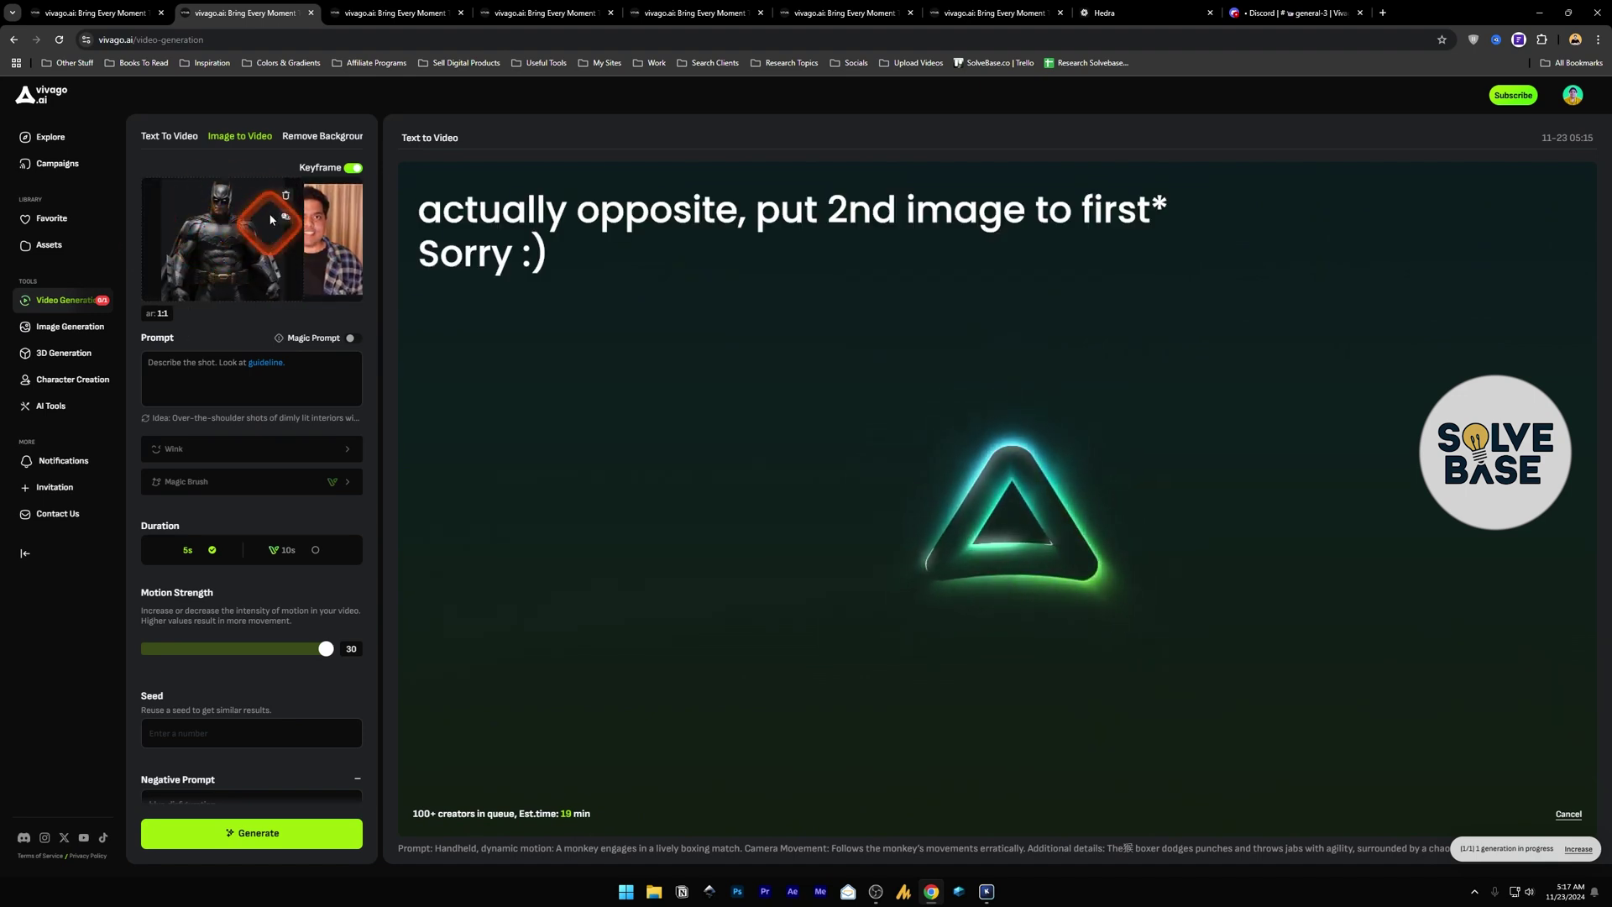
{"action": "left_click", "coordinate": [194, 363]}
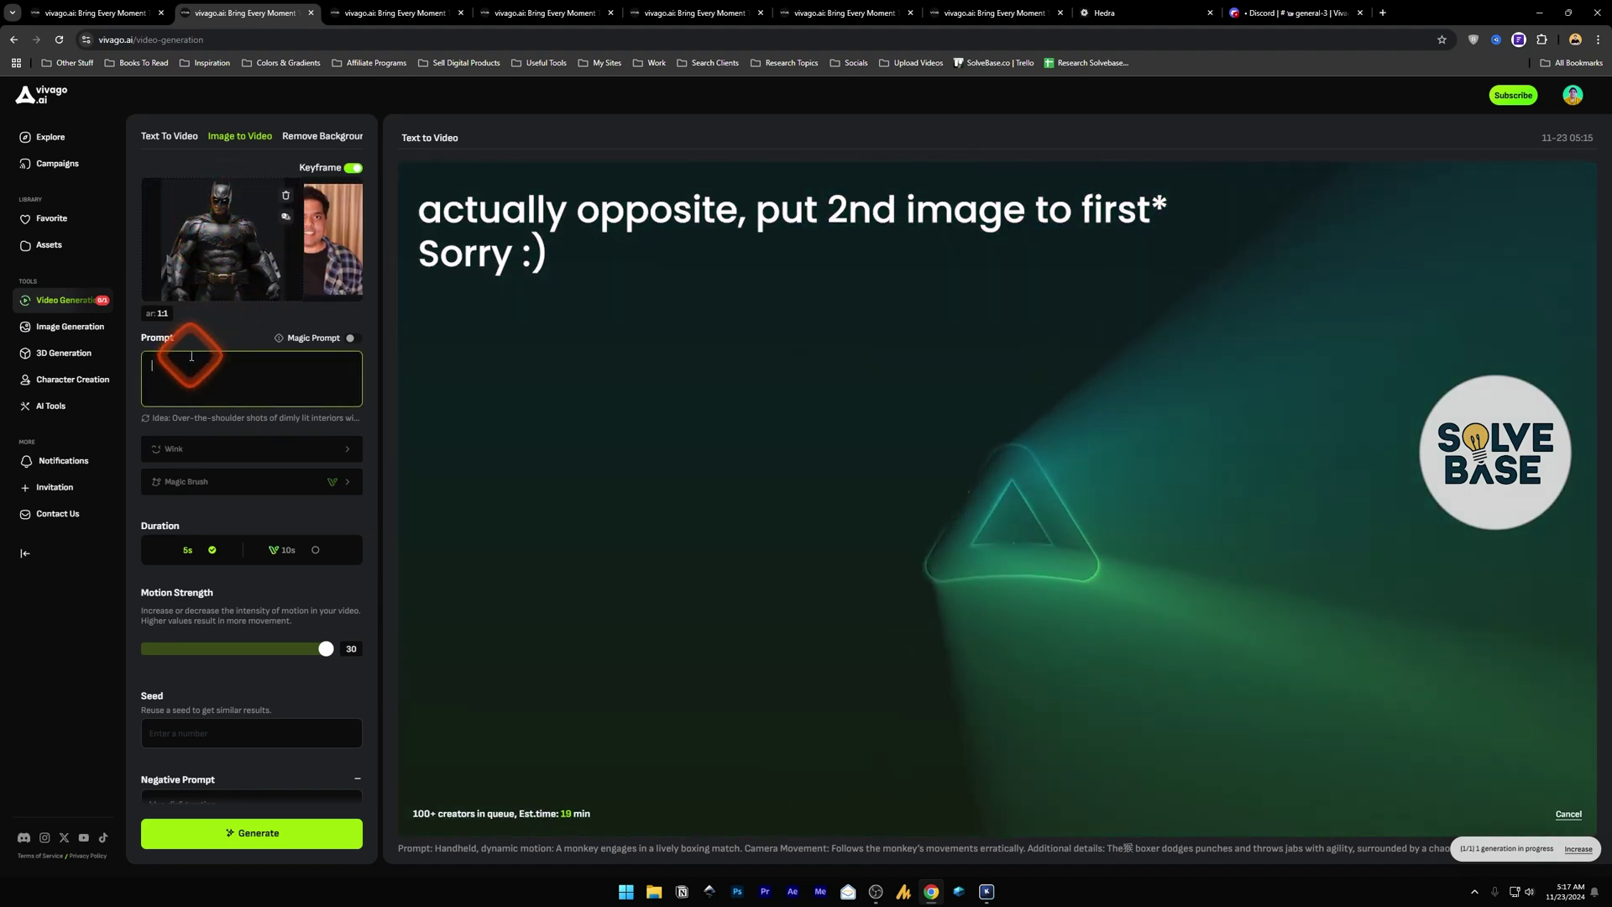
{"action": "type", "text": "turn into batman"}
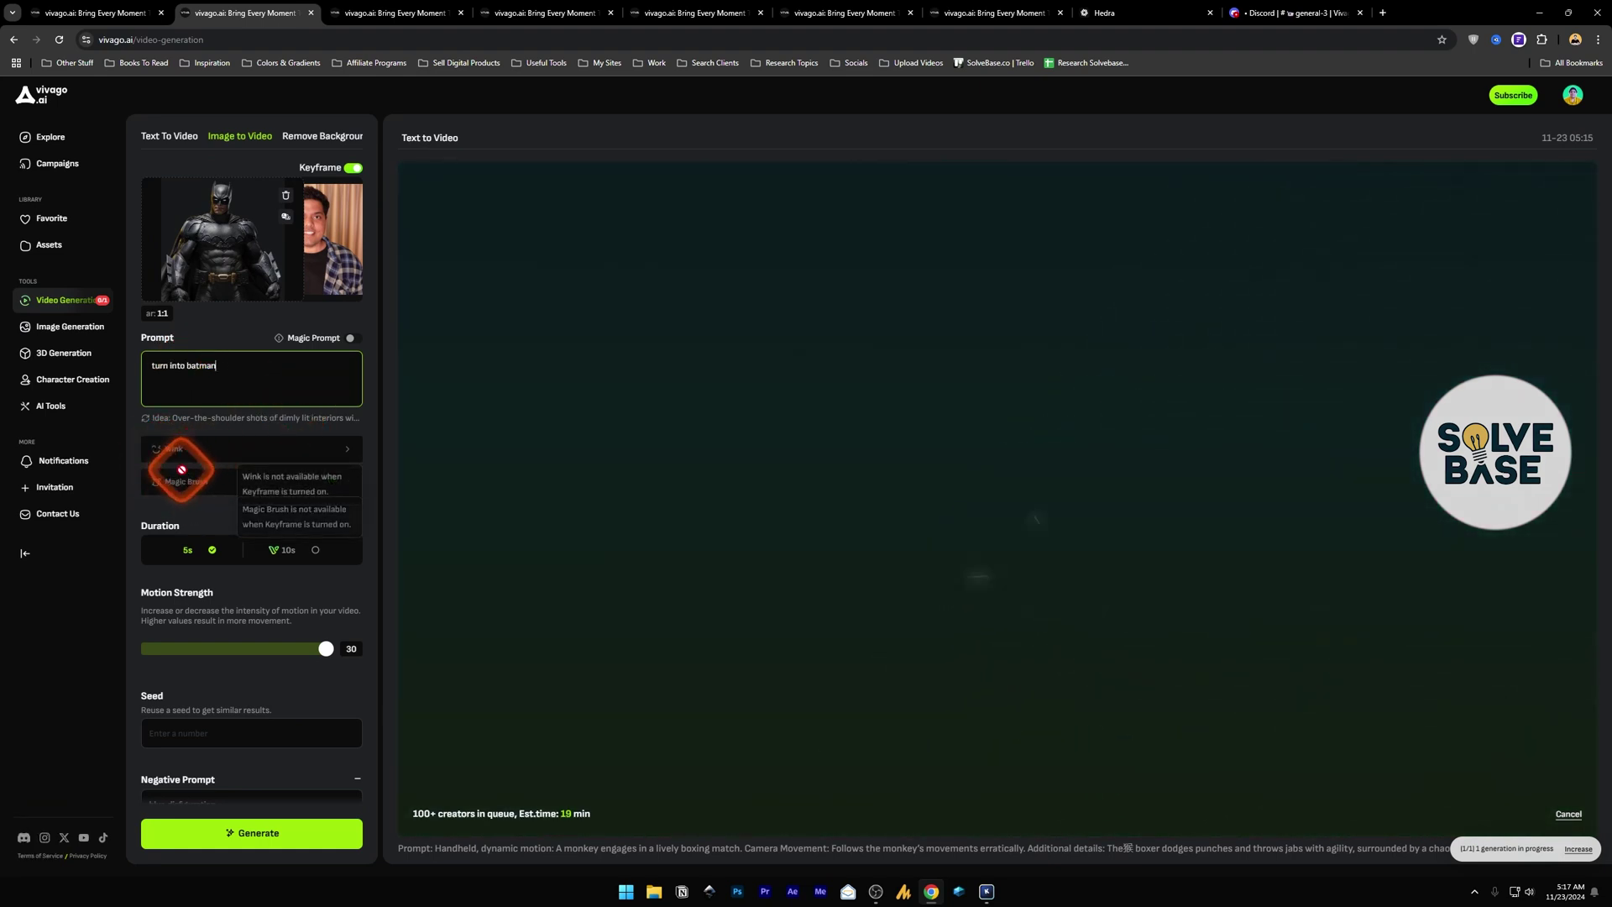
{"action": "left_click", "coordinate": [353, 170]}
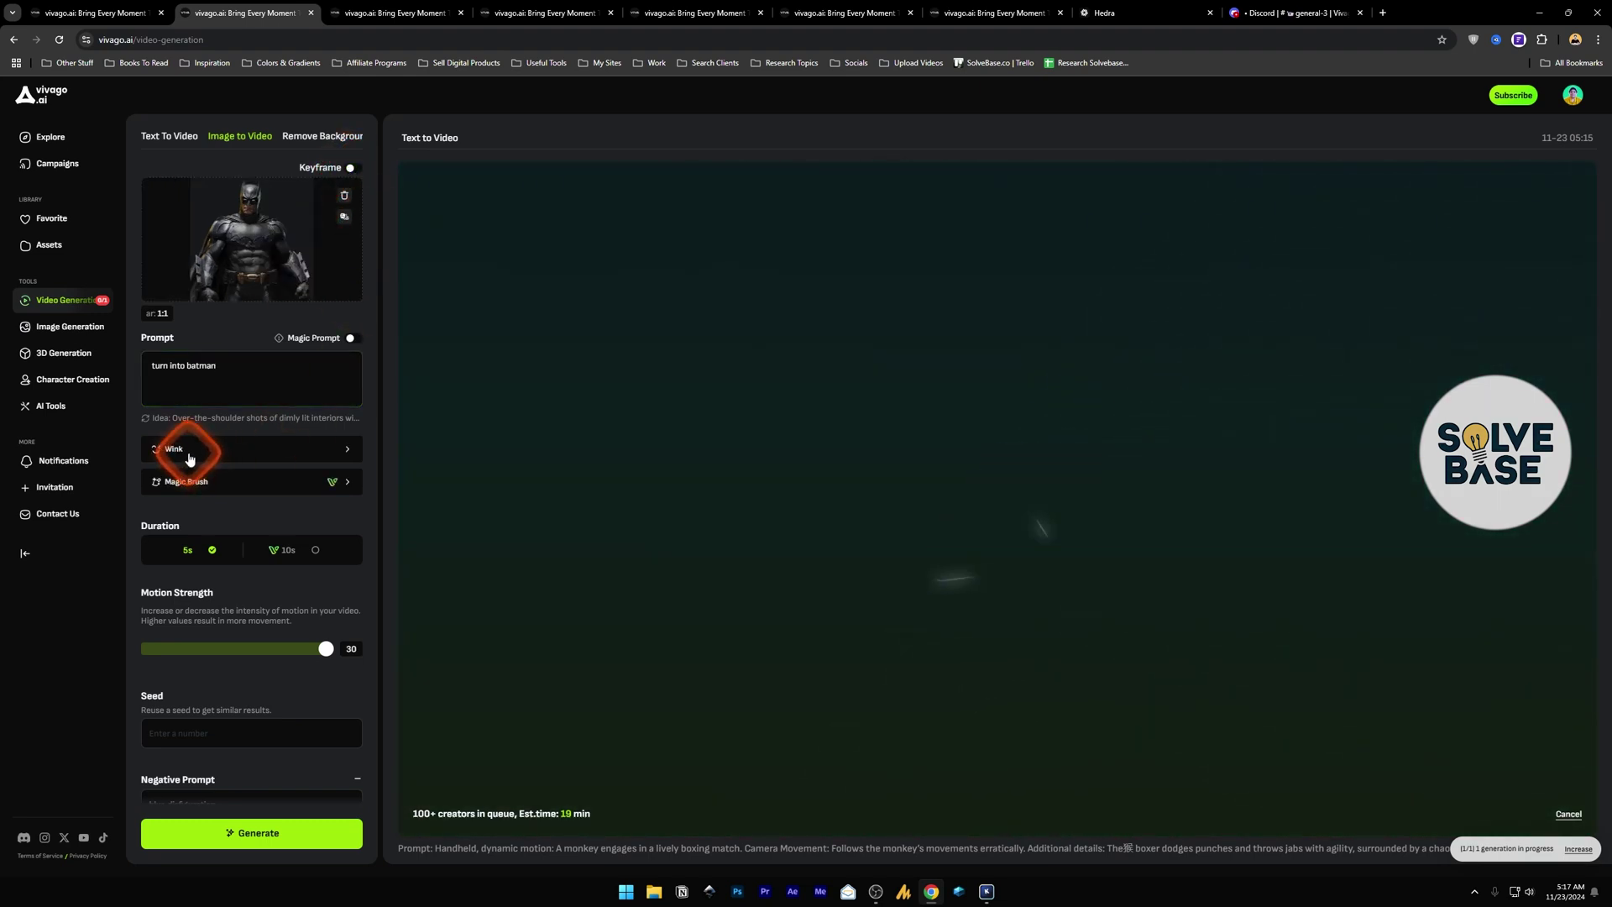
{"action": "left_click", "coordinate": [190, 458]}
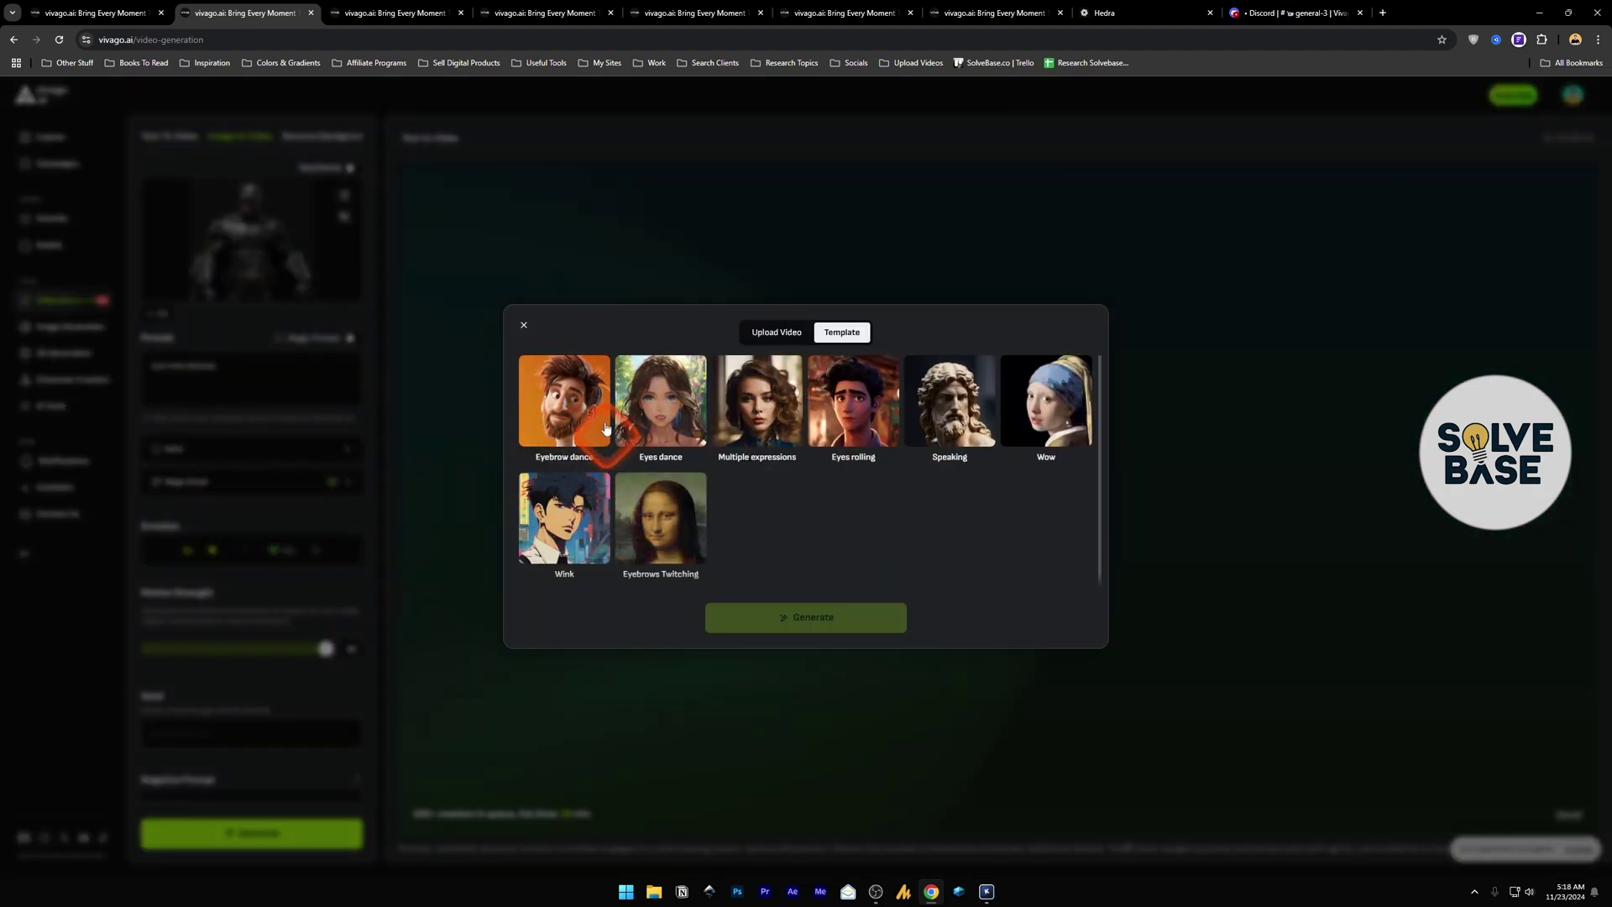
Preview the Eyebrows Twitching, Multiple expressions and Eyes dance templates and Upload Video, then close
{"action": "left_click", "coordinate": [686, 504]}
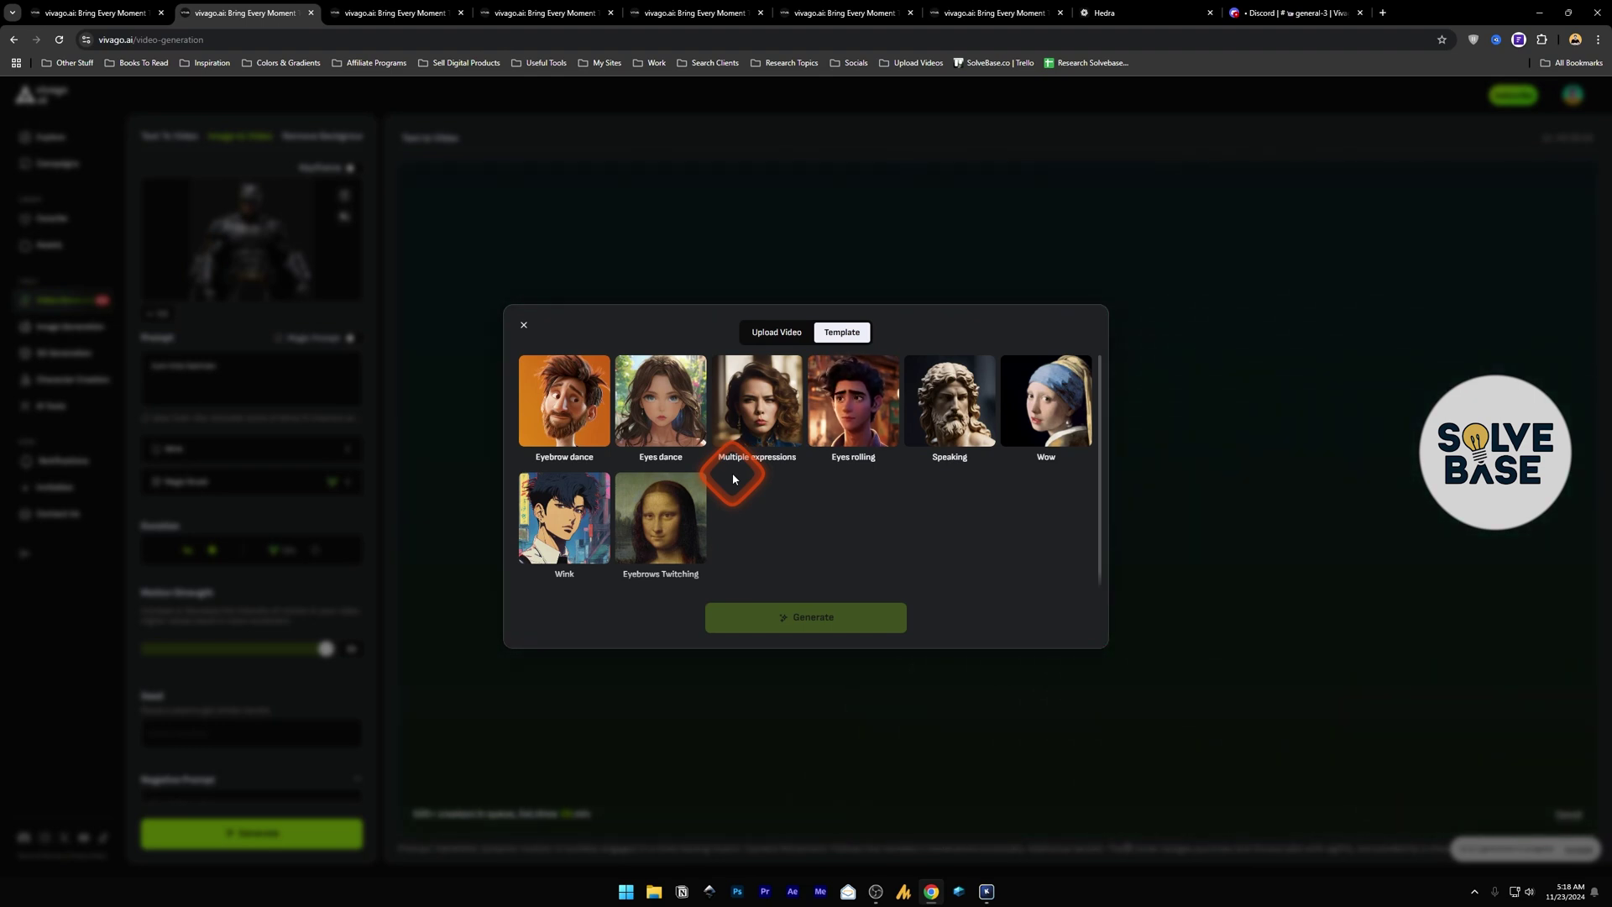
{"action": "left_click", "coordinate": [811, 519]}
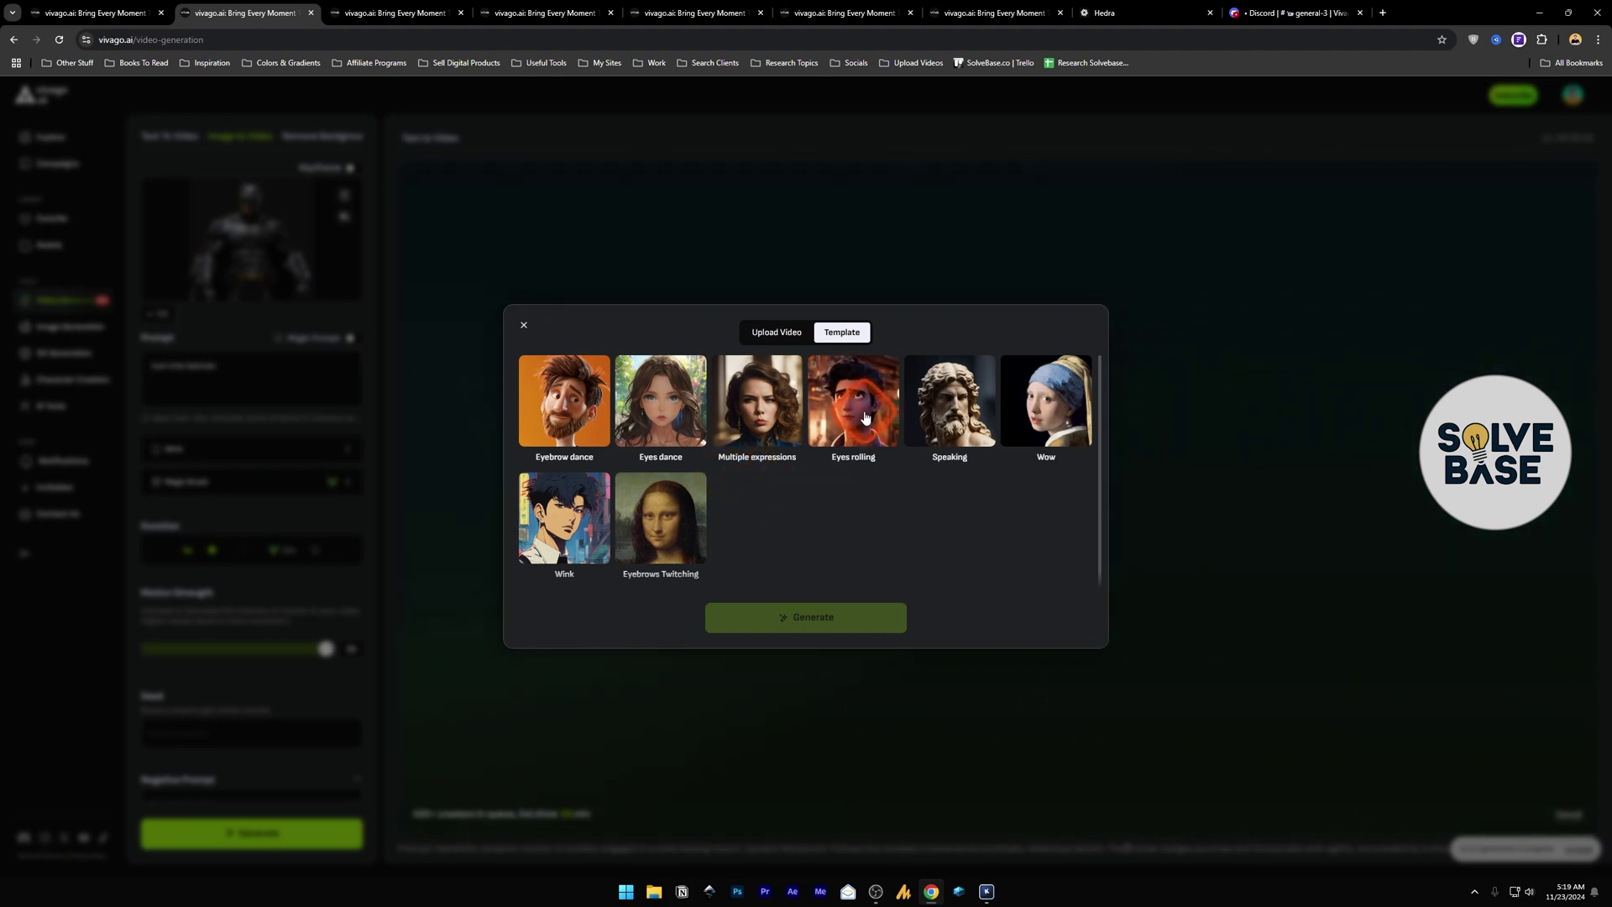
{"action": "left_click", "coordinate": [749, 422]}
{"action": "left_click", "coordinate": [662, 429]}
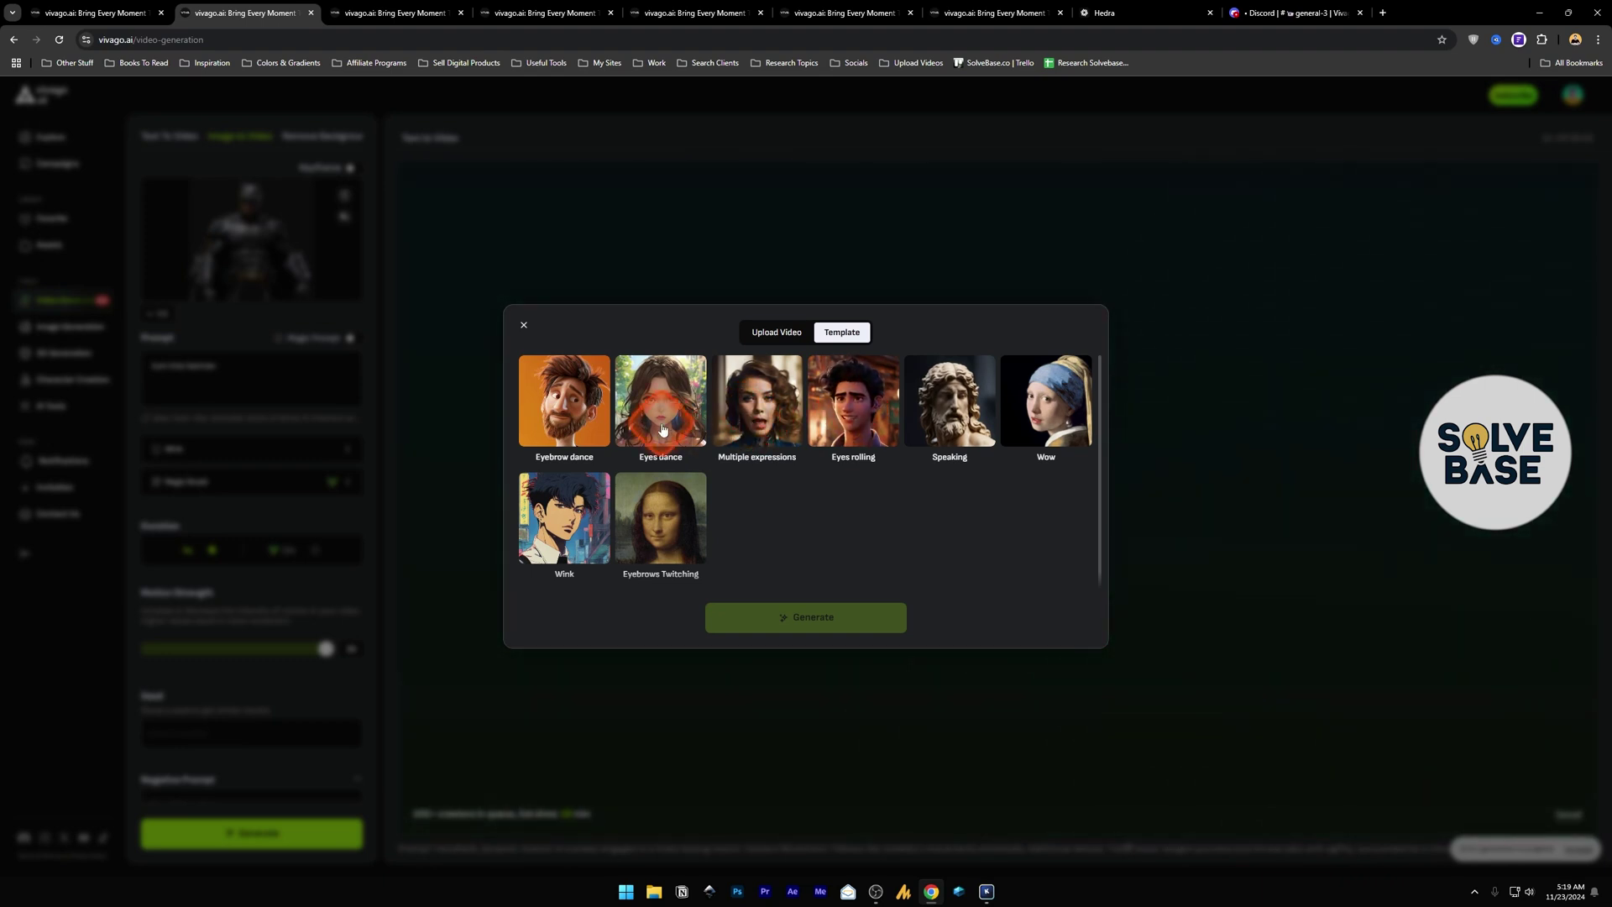
{"action": "left_click", "coordinate": [825, 417]}
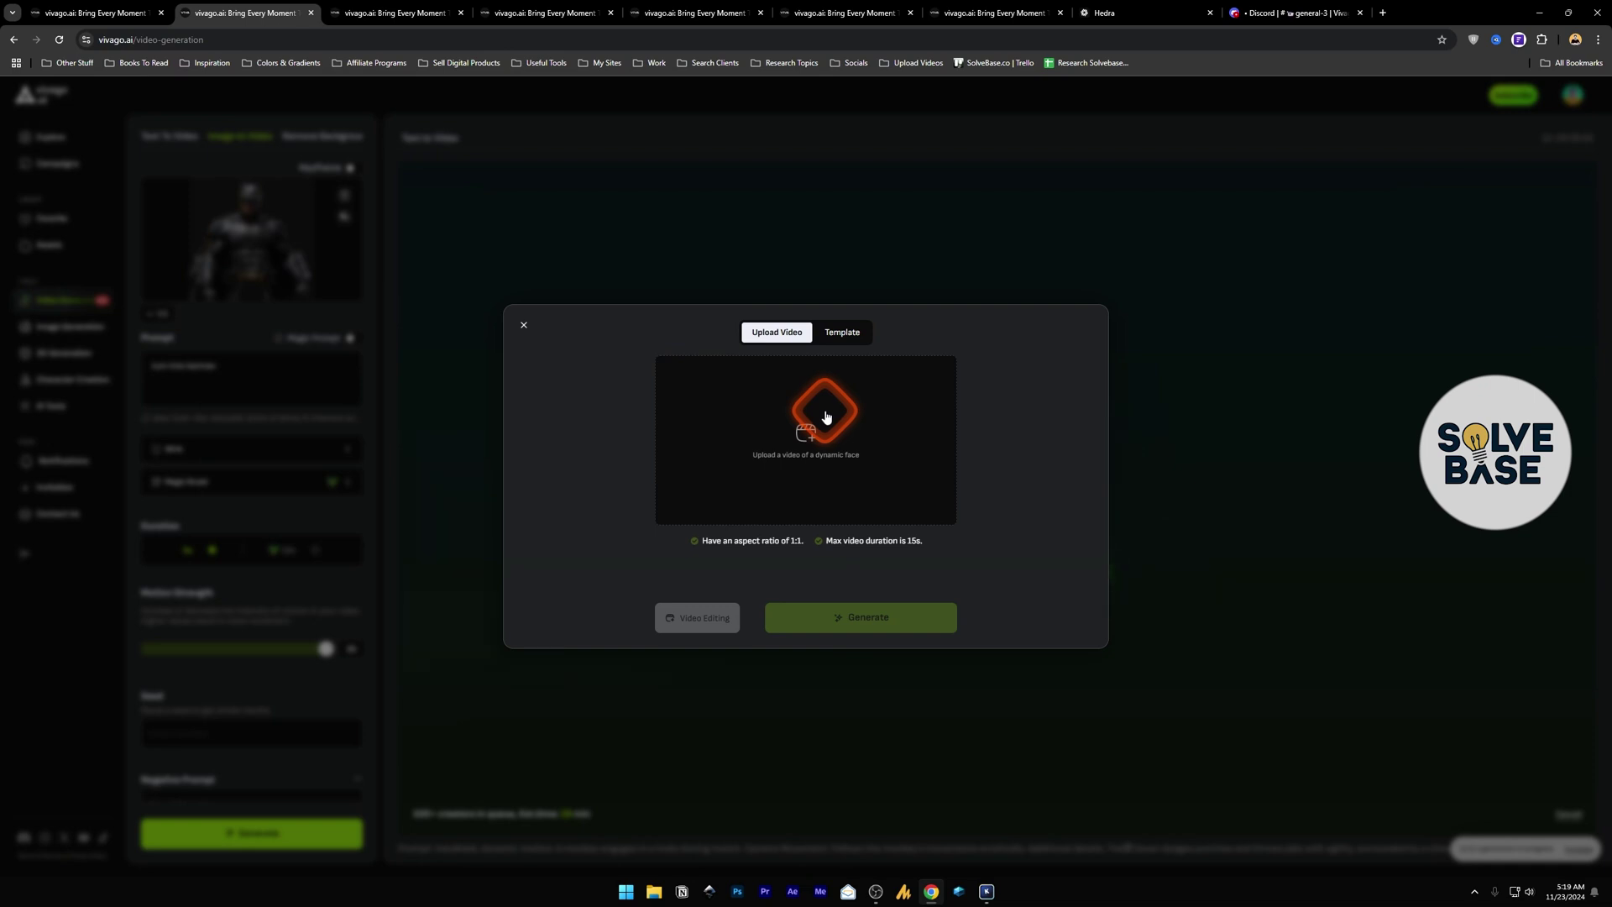
{"action": "left_click", "coordinate": [244, 315]}
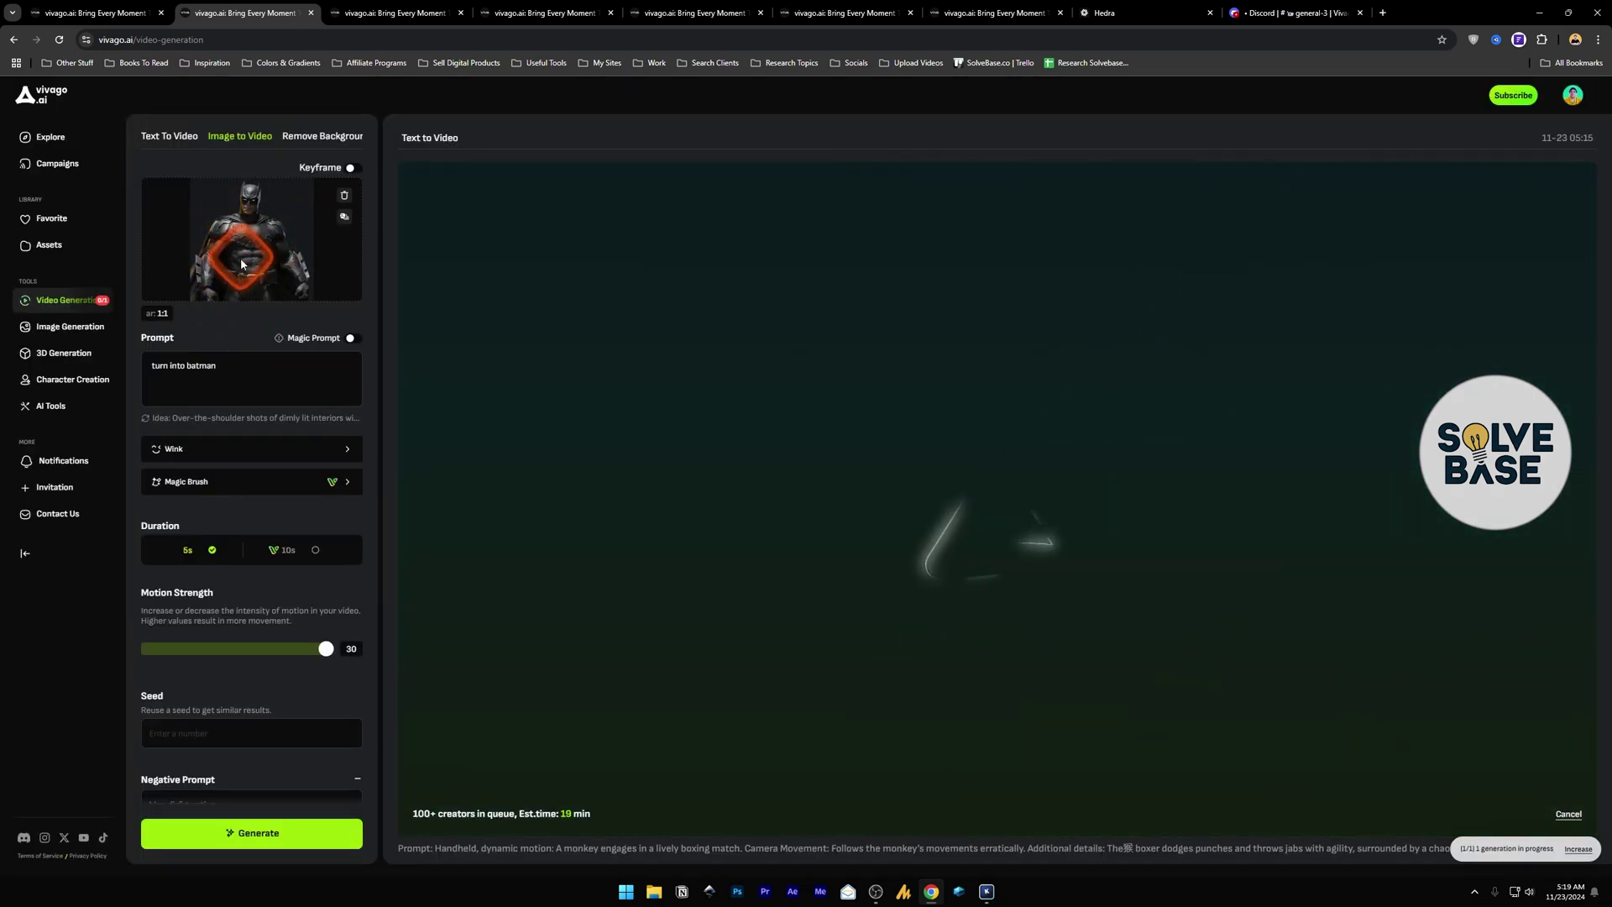
Scroll through the Image to Video settings, then move to the Image Generation tab
{"action": "left_click", "coordinate": [335, 488]}
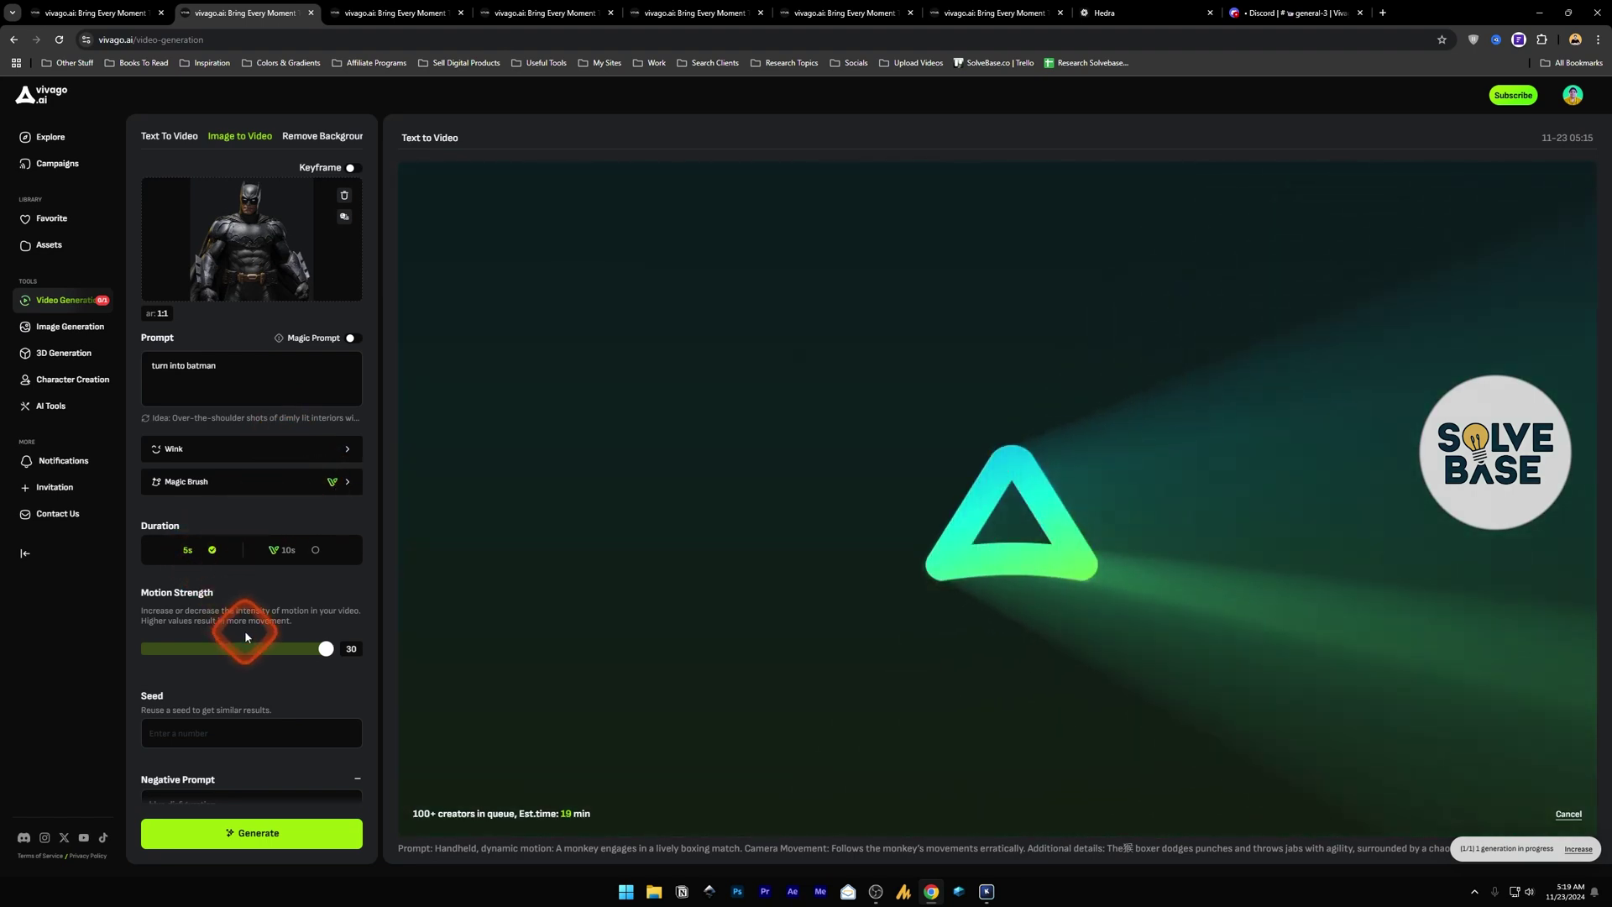
{"action": "scroll", "coordinate": [244, 631], "scroll_direction": "down", "scroll_amount": 1}
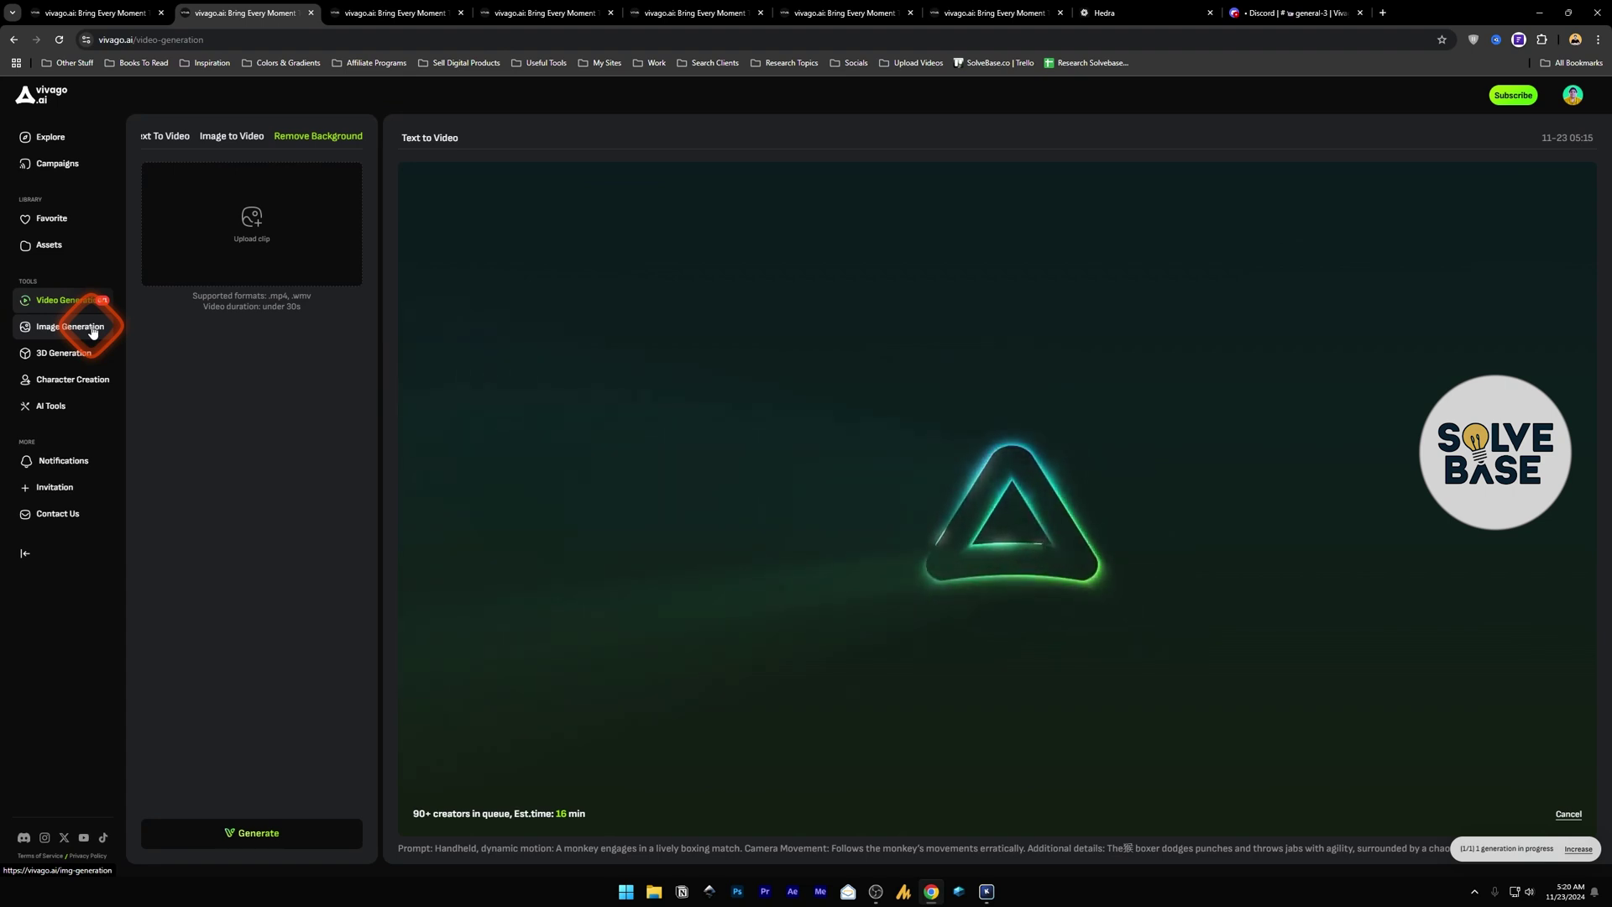
{"action": "key", "text": "ctrl+Tab"}
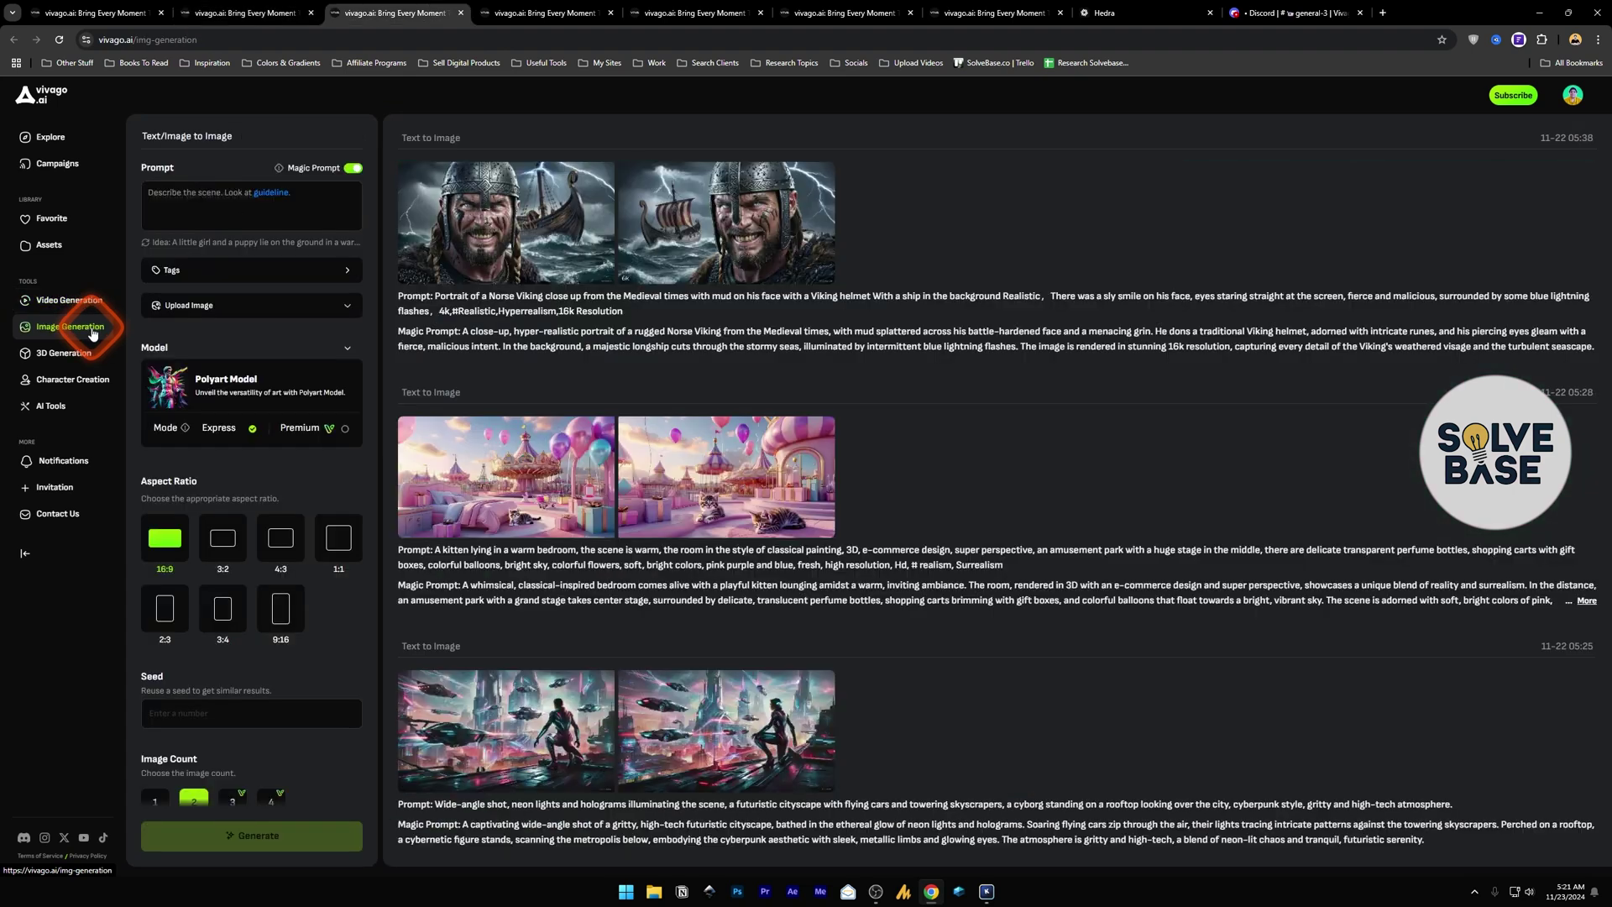
Fill the image prompt with the suggested retro-poster idea of a French woman in a red hat
{"action": "left_click", "coordinate": [168, 243]}
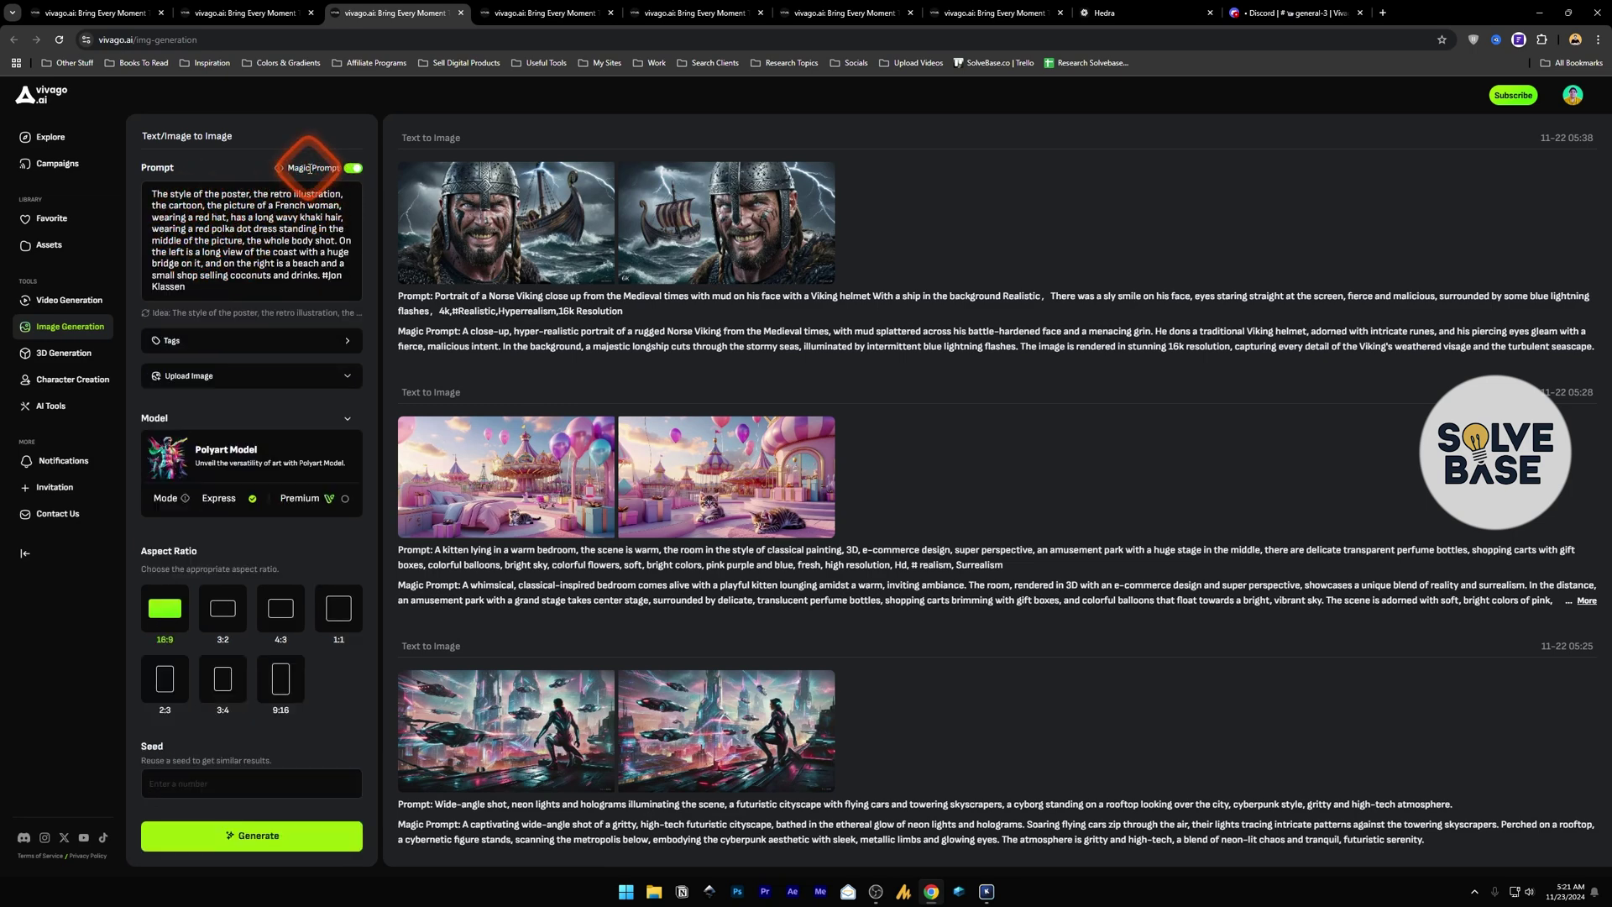
{"action": "mouse_move", "coordinate": [279, 170]}
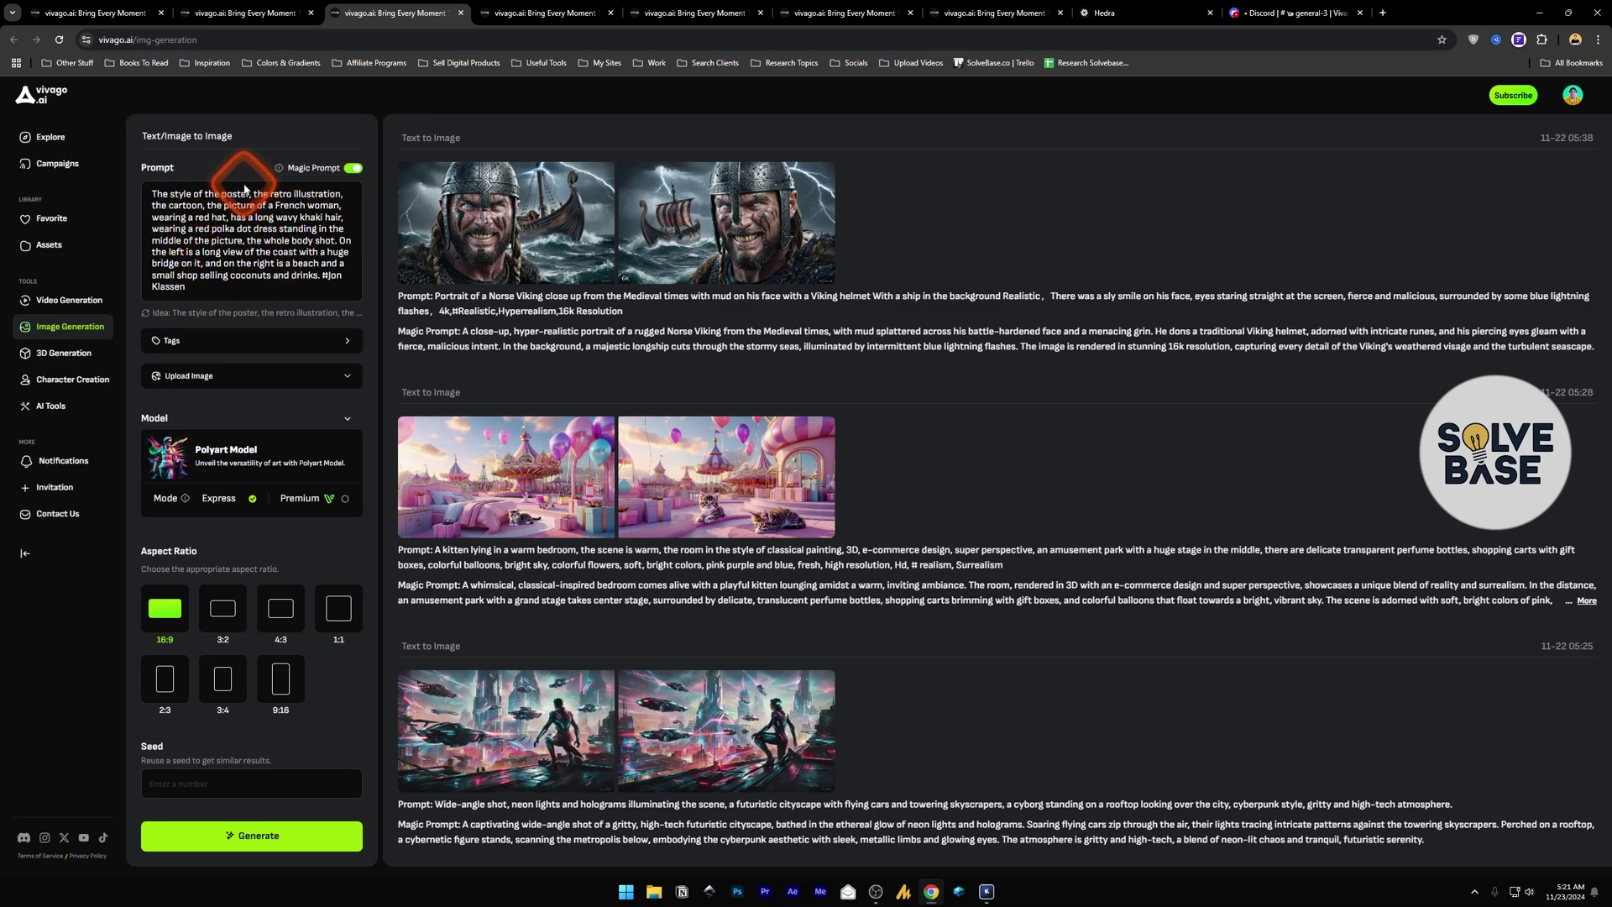
{"action": "left_click", "coordinate": [243, 340]}
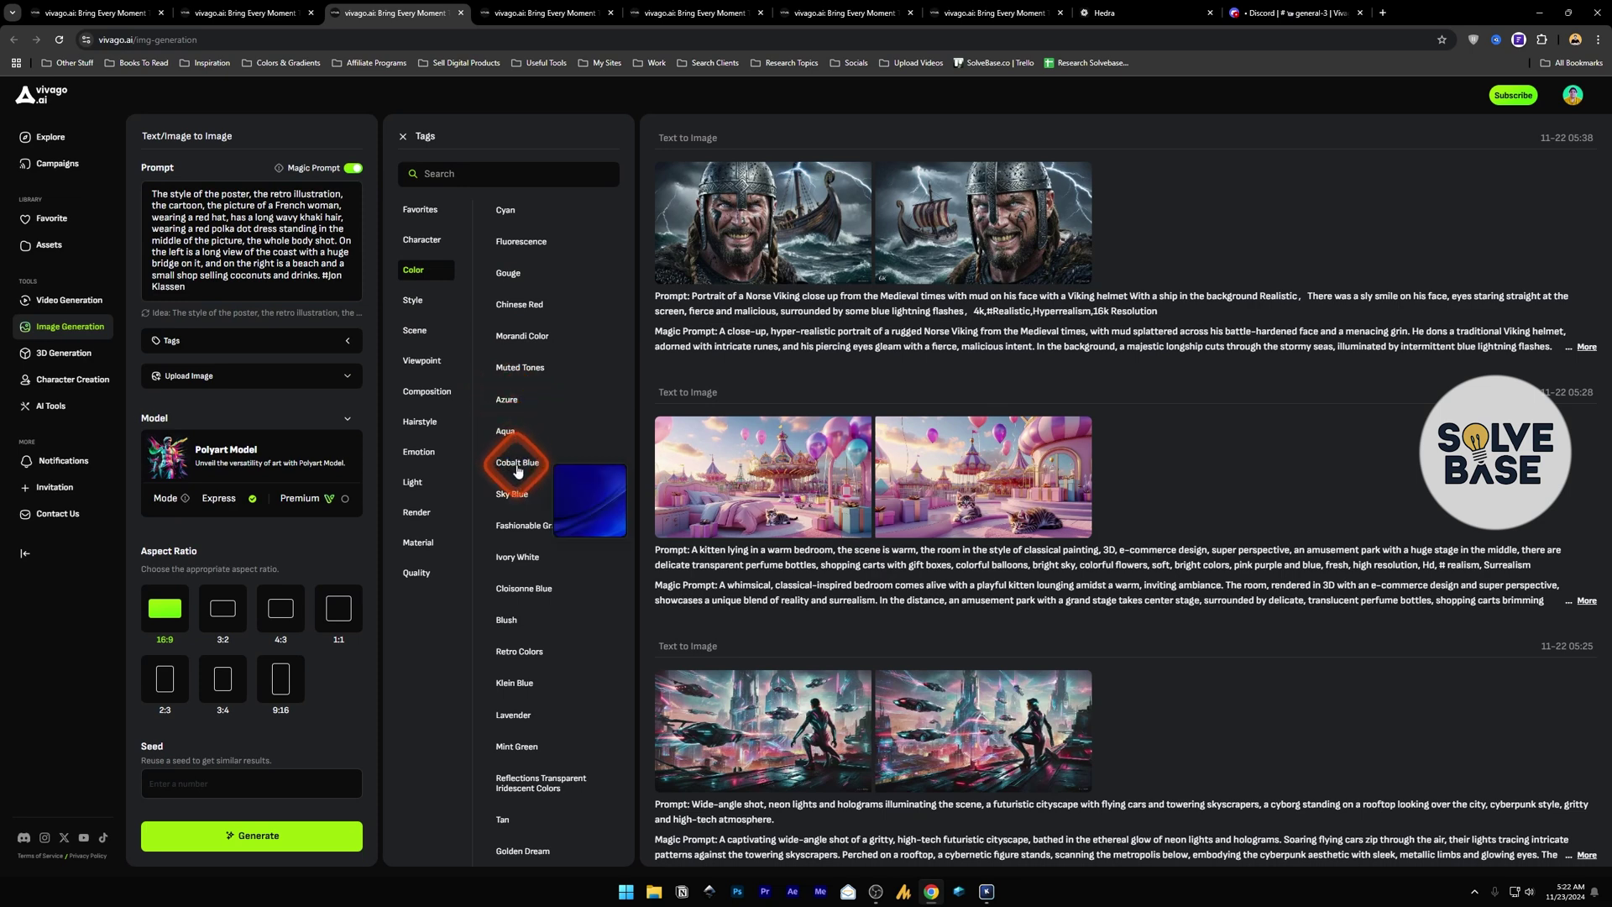
Browse the tag categories, add the Bright and Cartoon tags, and expand the reference image upload
{"action": "left_click", "coordinate": [420, 303]}
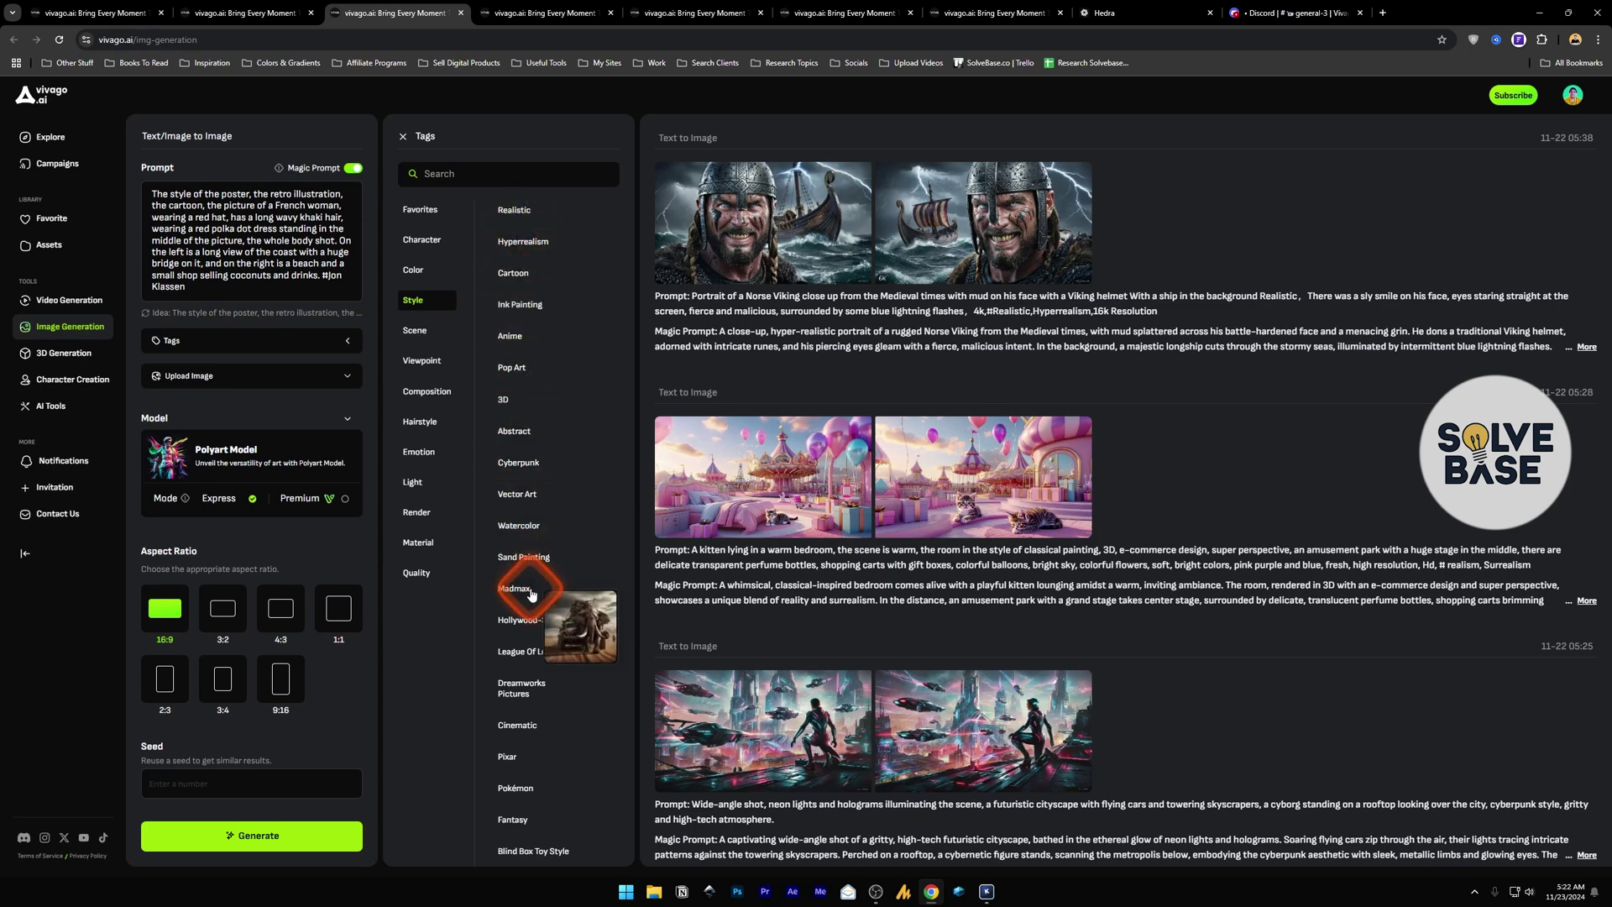
{"action": "left_click", "coordinate": [417, 332]}
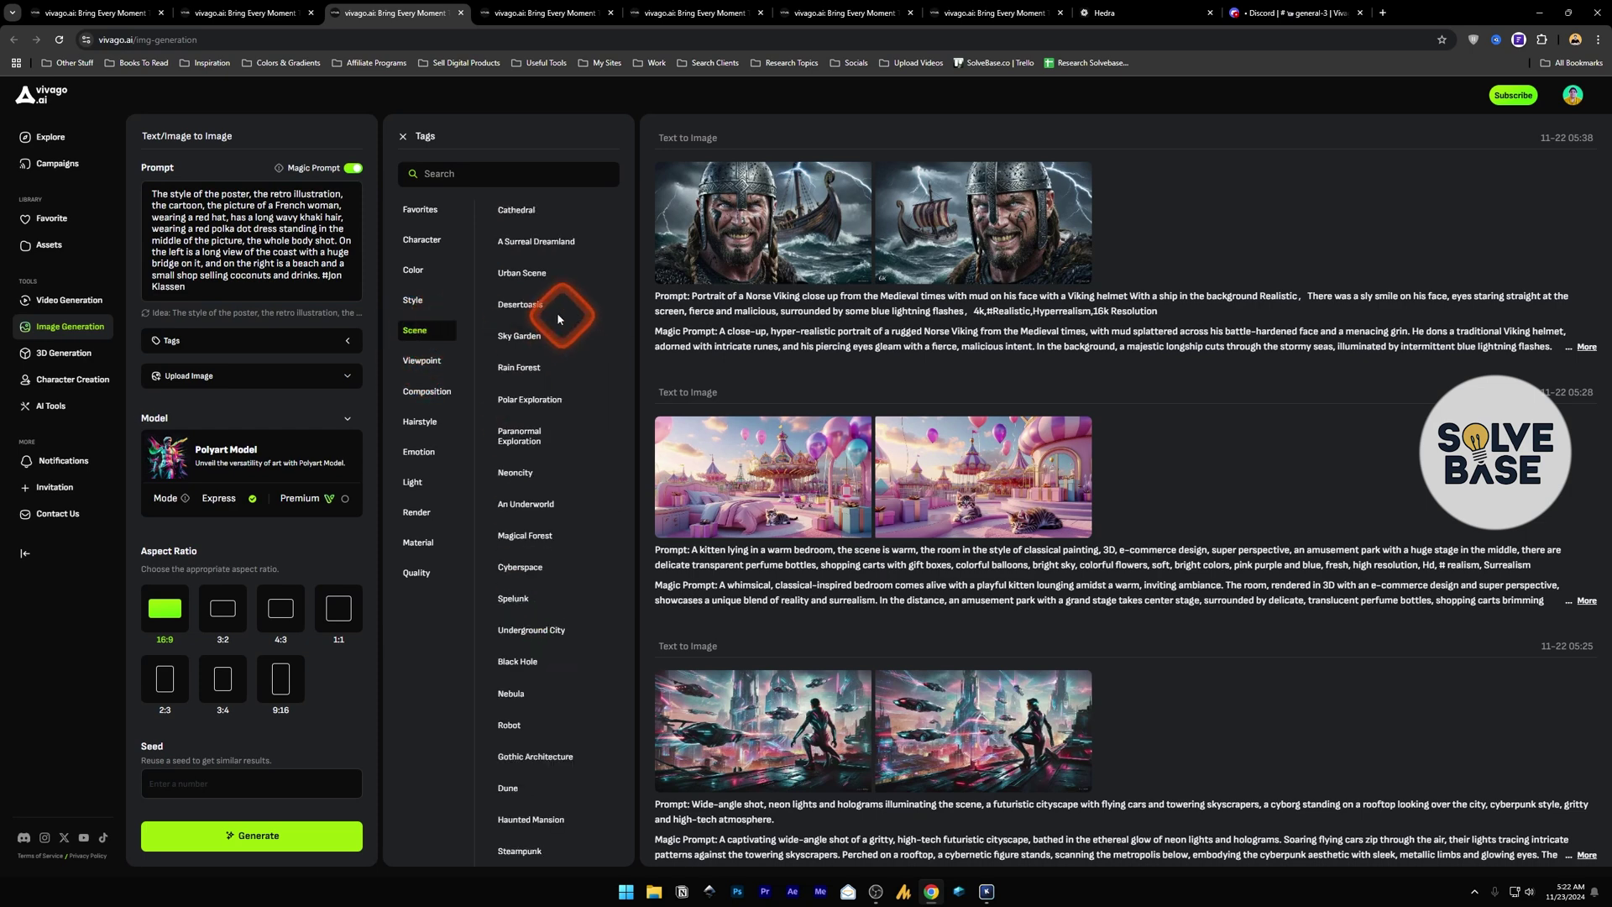
{"action": "left_click", "coordinate": [420, 361]}
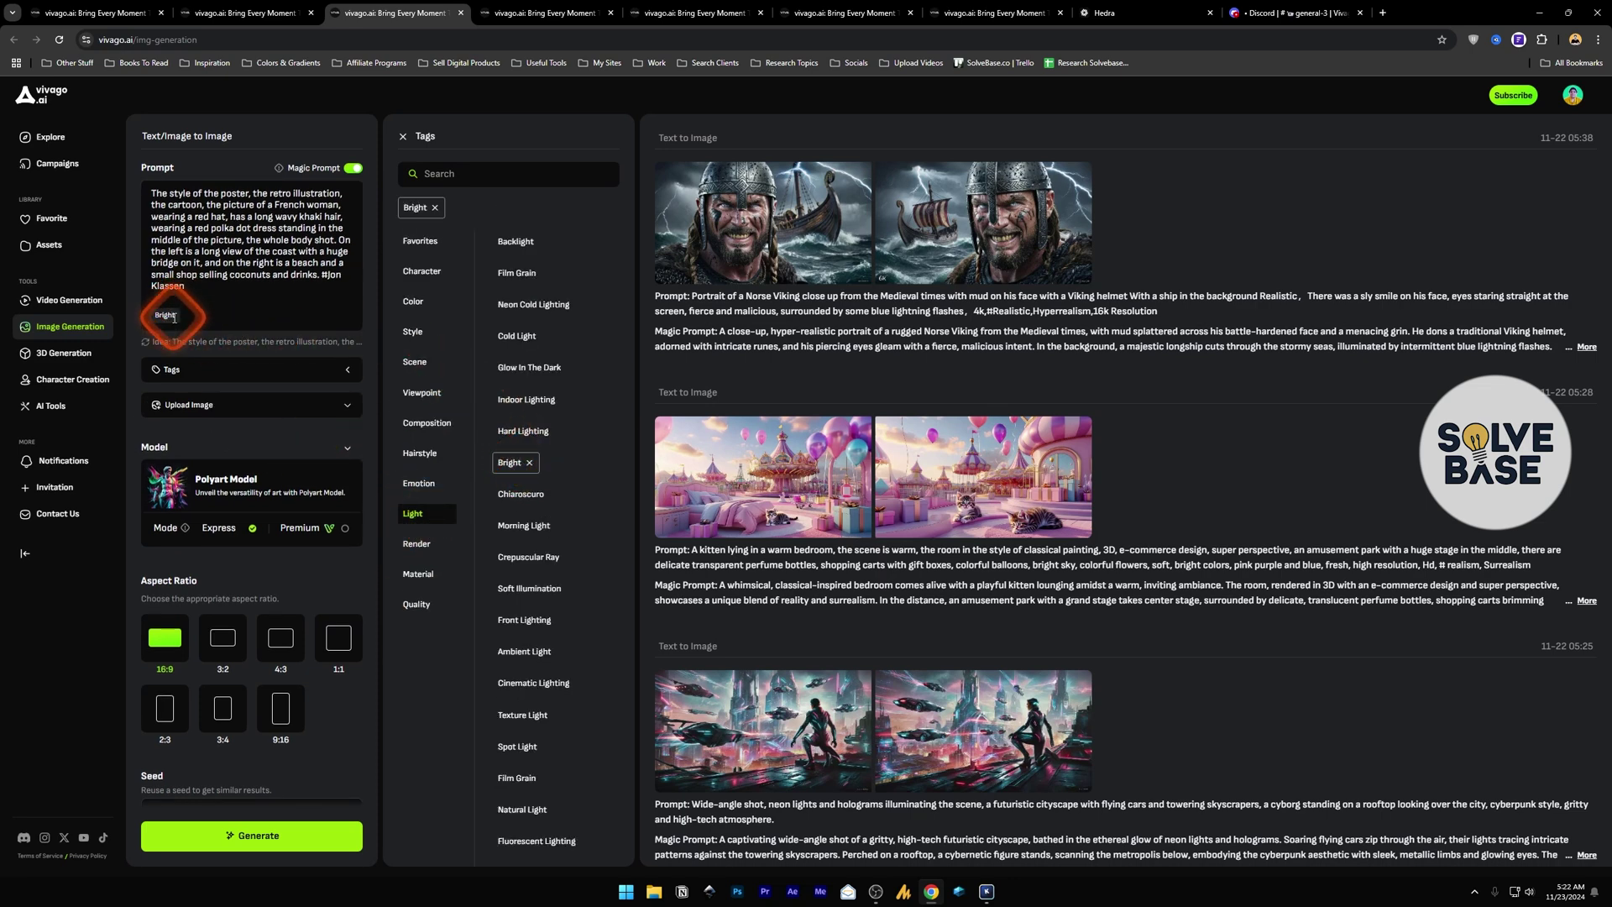
{"action": "left_click", "coordinate": [412, 332]}
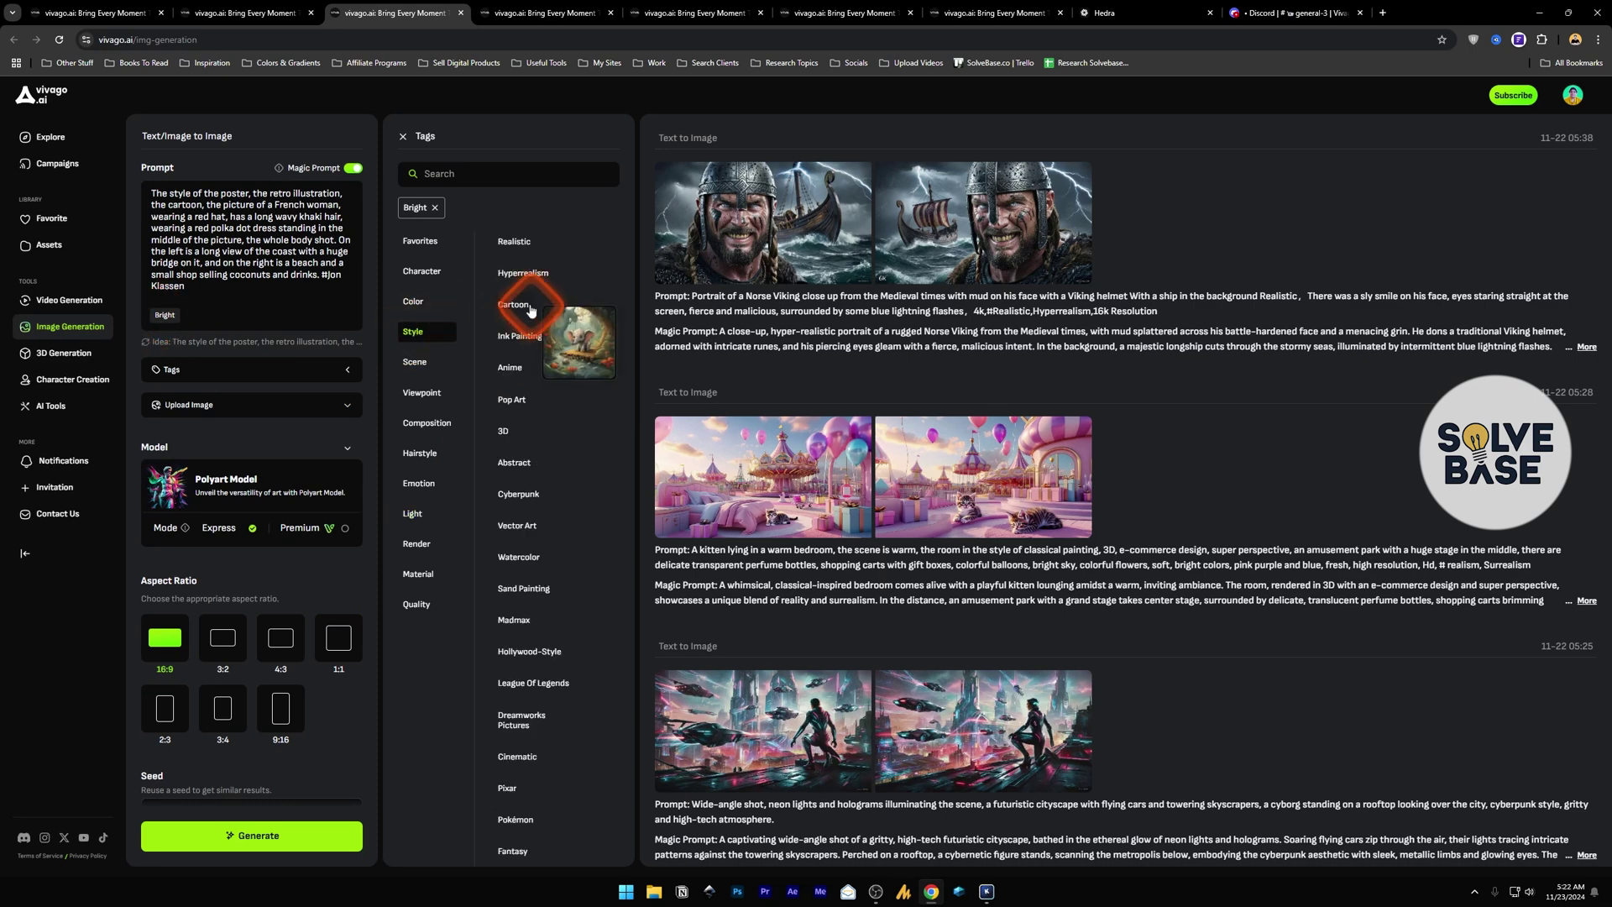
{"action": "left_click", "coordinate": [516, 305]}
{"action": "left_click", "coordinate": [220, 369]}
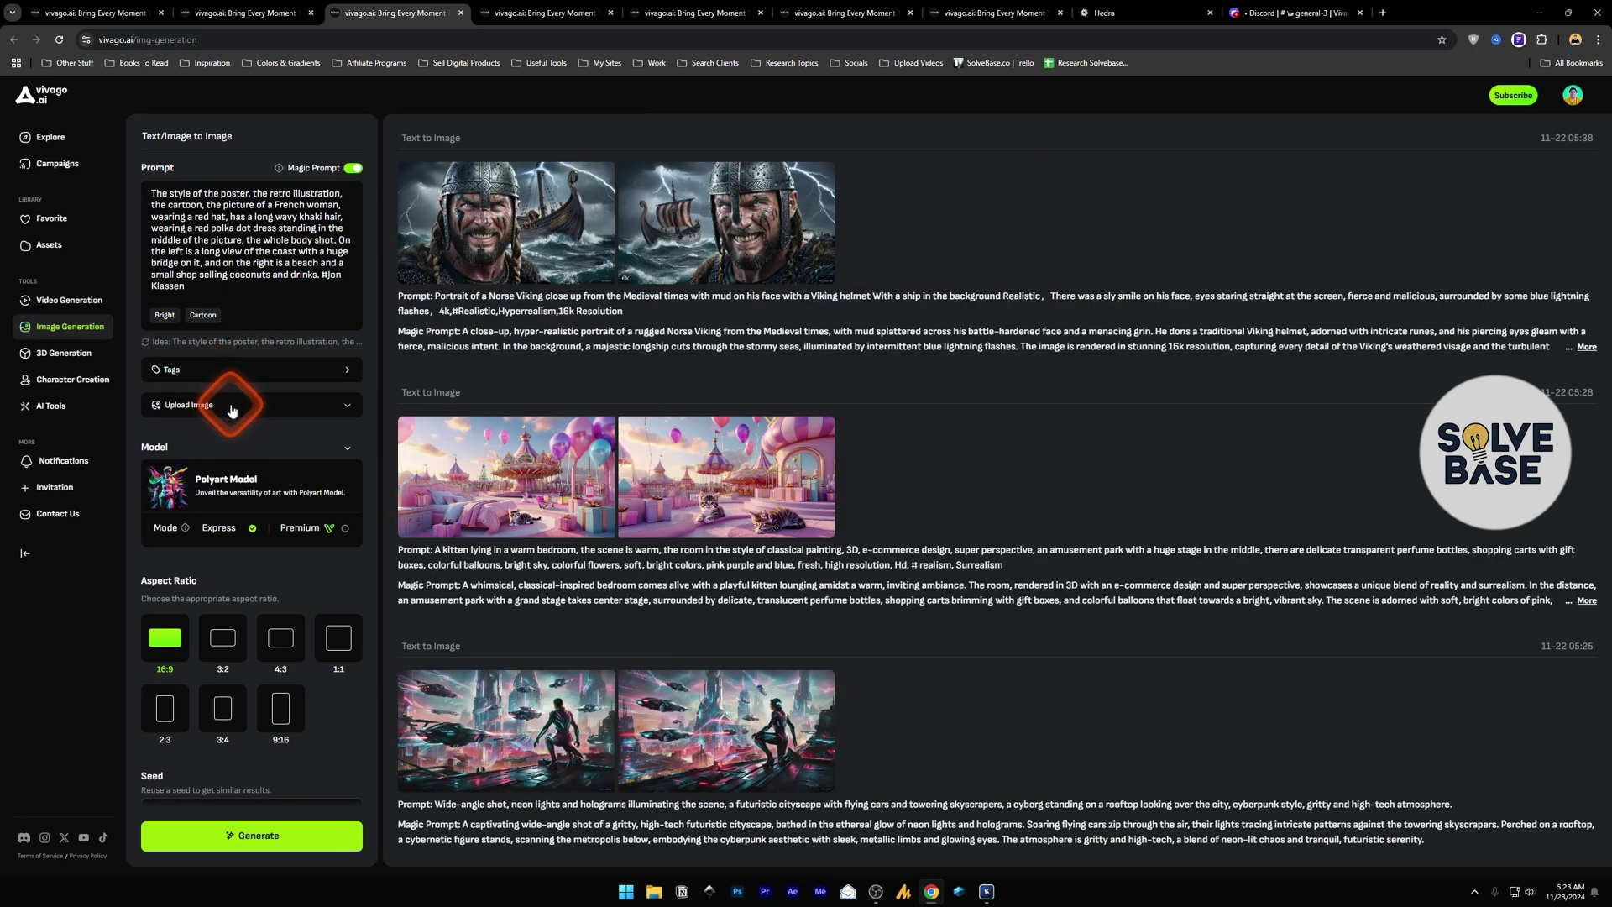
{"action": "left_click", "coordinate": [305, 408]}
{"action": "left_click", "coordinate": [255, 469]}
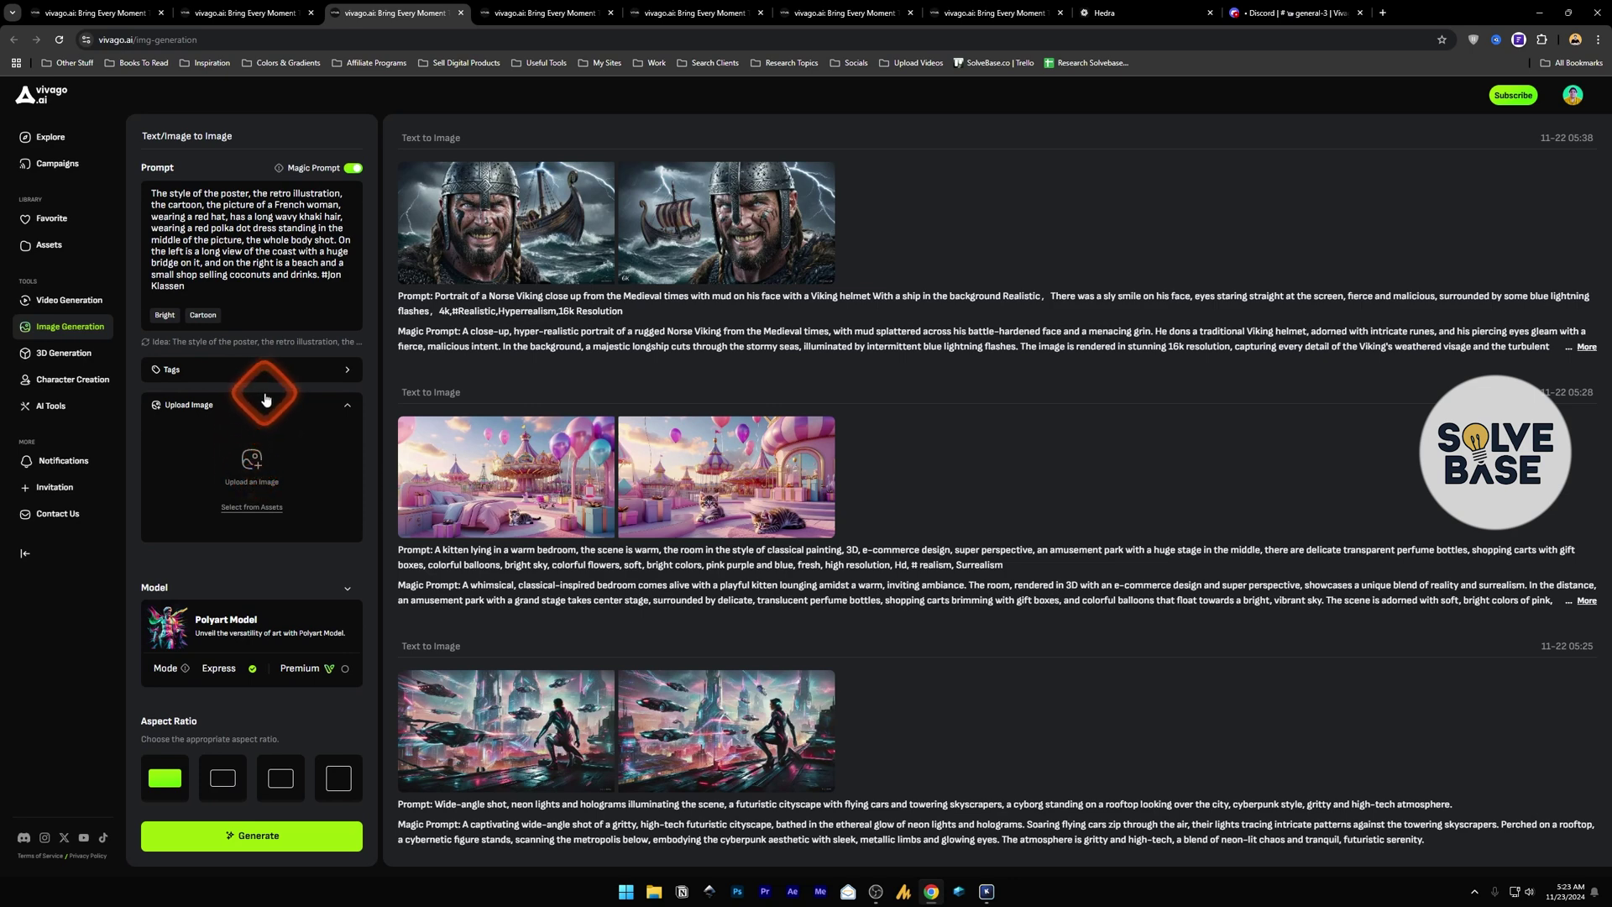
Tag the retro-poster French woman prompt from the Tags panel (Bright and Cartoon)
{"action": "mouse_move", "coordinate": [511, 229]}
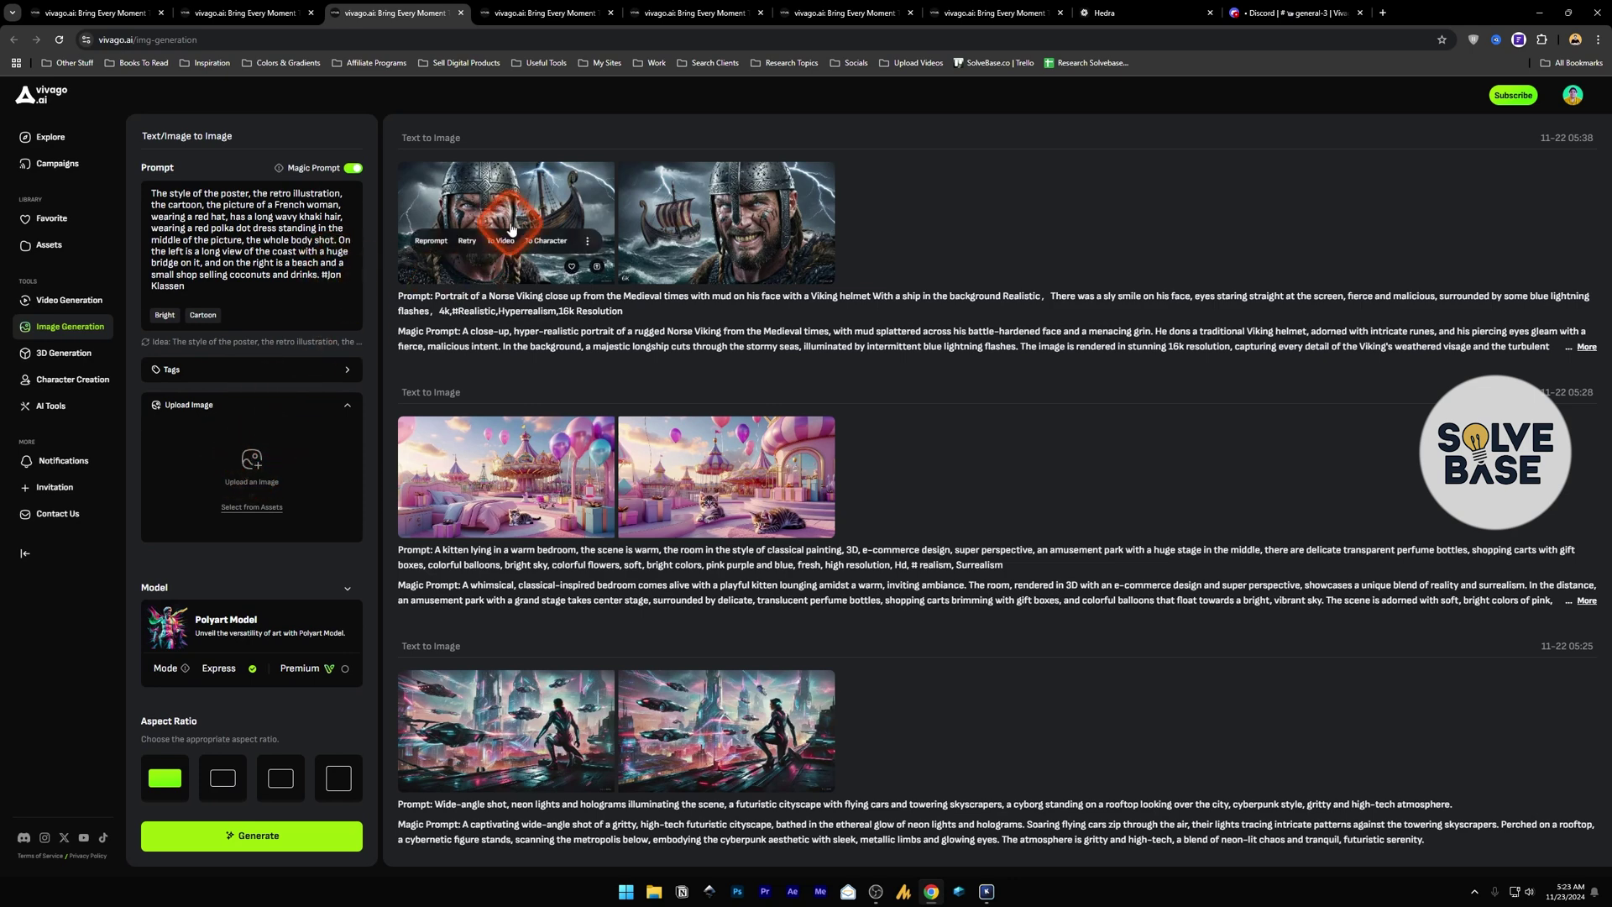
{"action": "scroll", "coordinate": [245, 336], "scroll_direction": "down", "scroll_amount": 4}
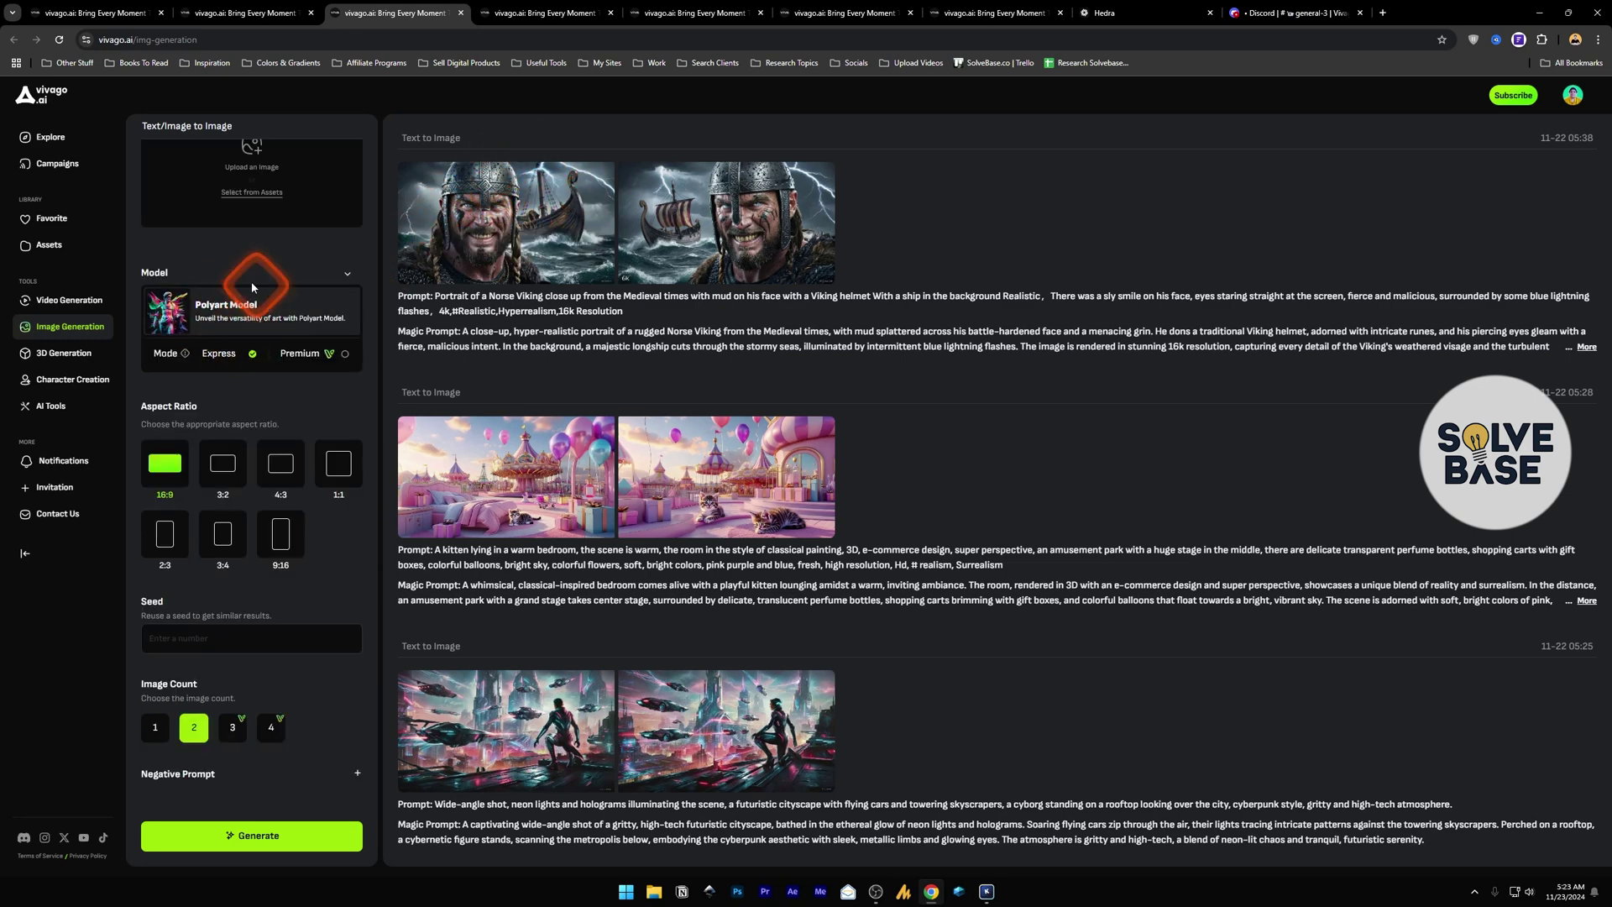
{"action": "left_click", "coordinate": [239, 319]}
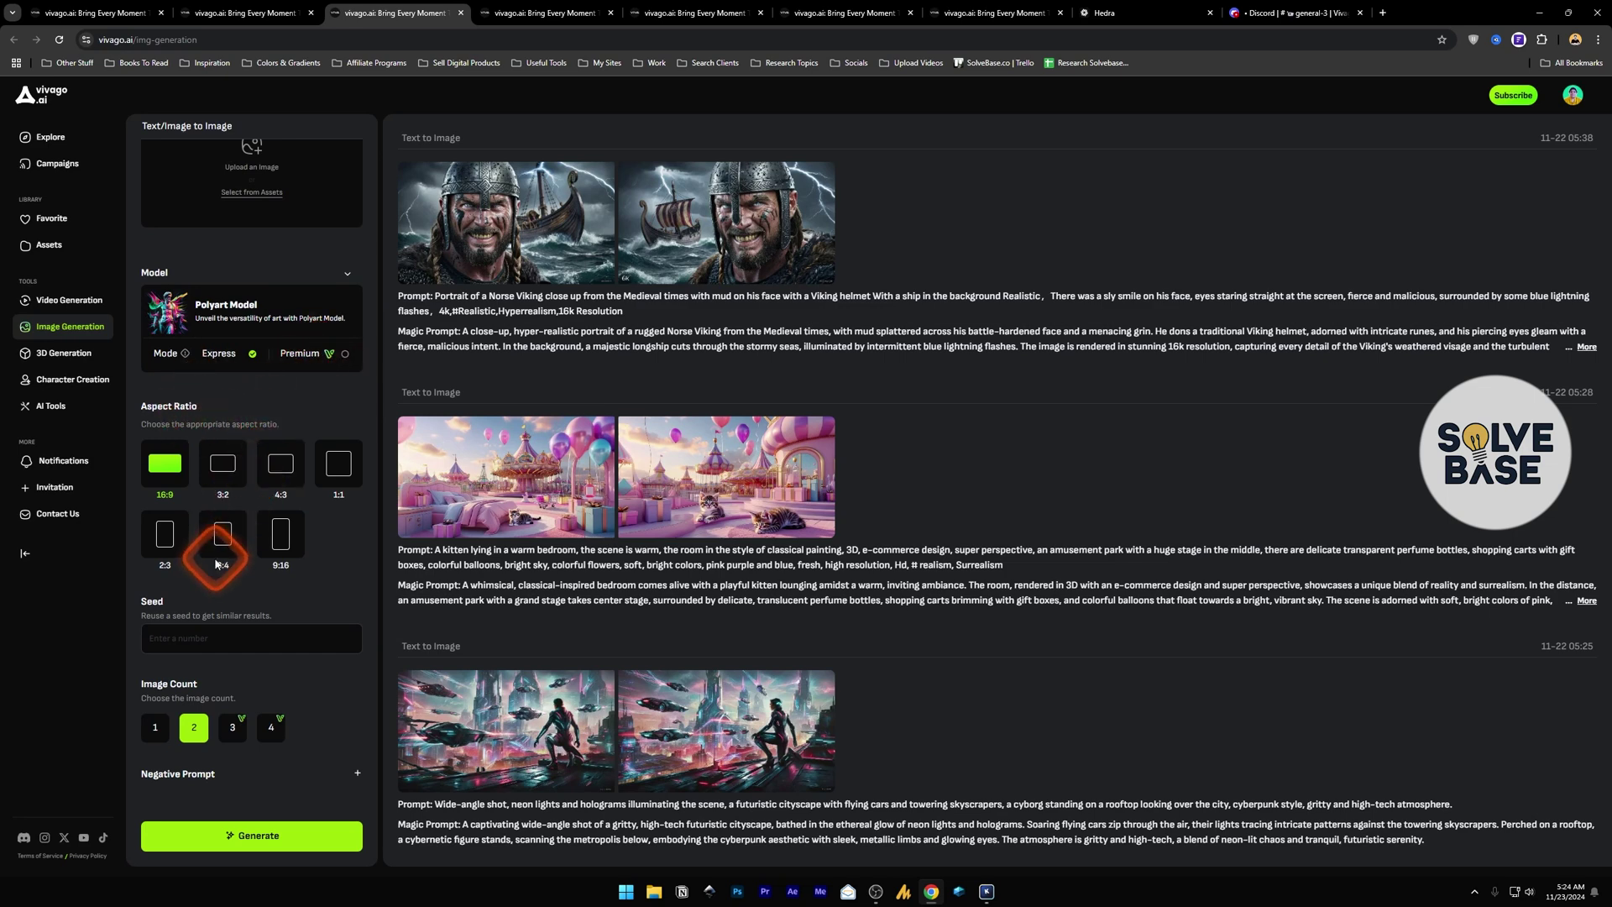
{"action": "scroll", "coordinate": [210, 587], "scroll_direction": "down", "scroll_amount": 1}
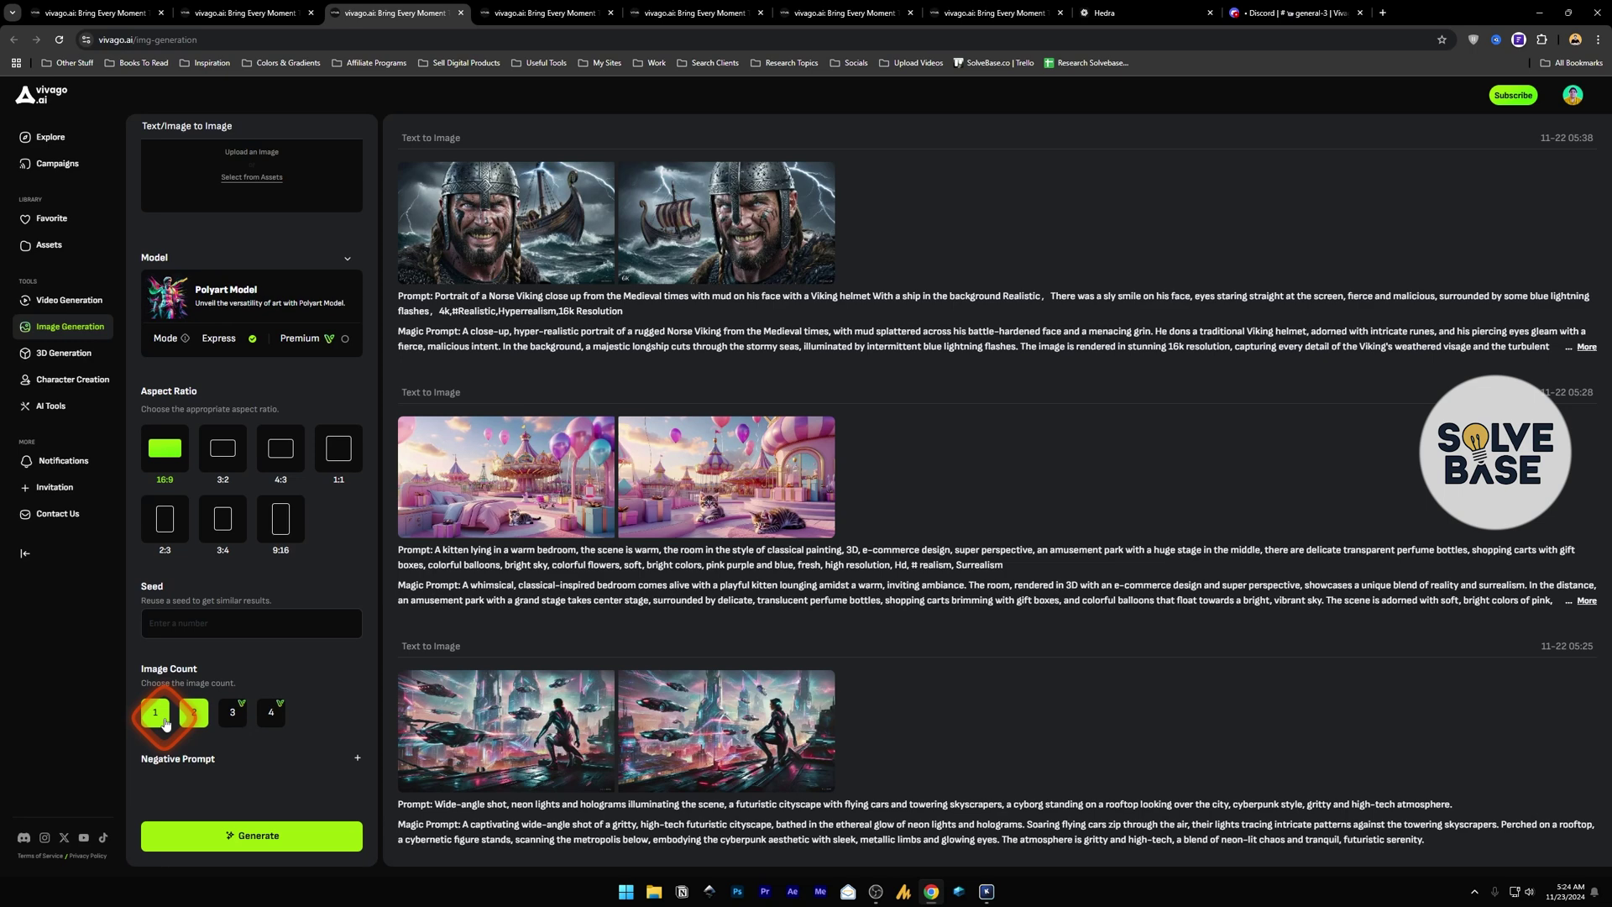
Add a negative prompt of things to avoid, then go to 3D Generation
{"action": "left_click", "coordinate": [357, 760]}
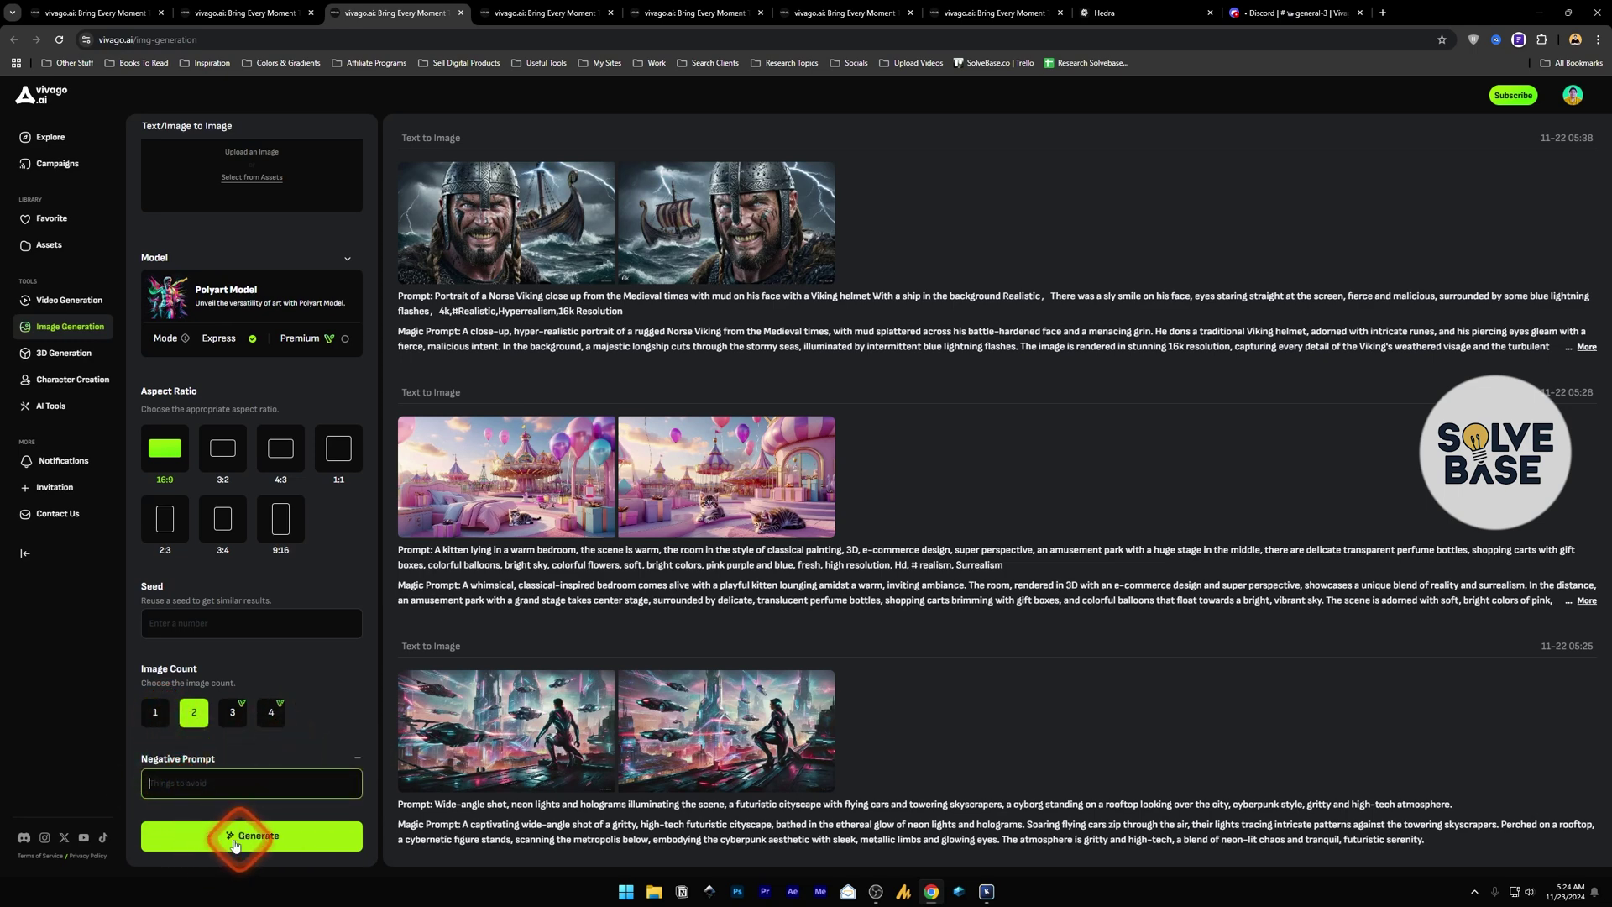
{"action": "scroll", "coordinate": [328, 688], "scroll_direction": "up", "scroll_amount": 4}
{"action": "scroll", "coordinate": [578, 437], "scroll_direction": "down", "scroll_amount": 1}
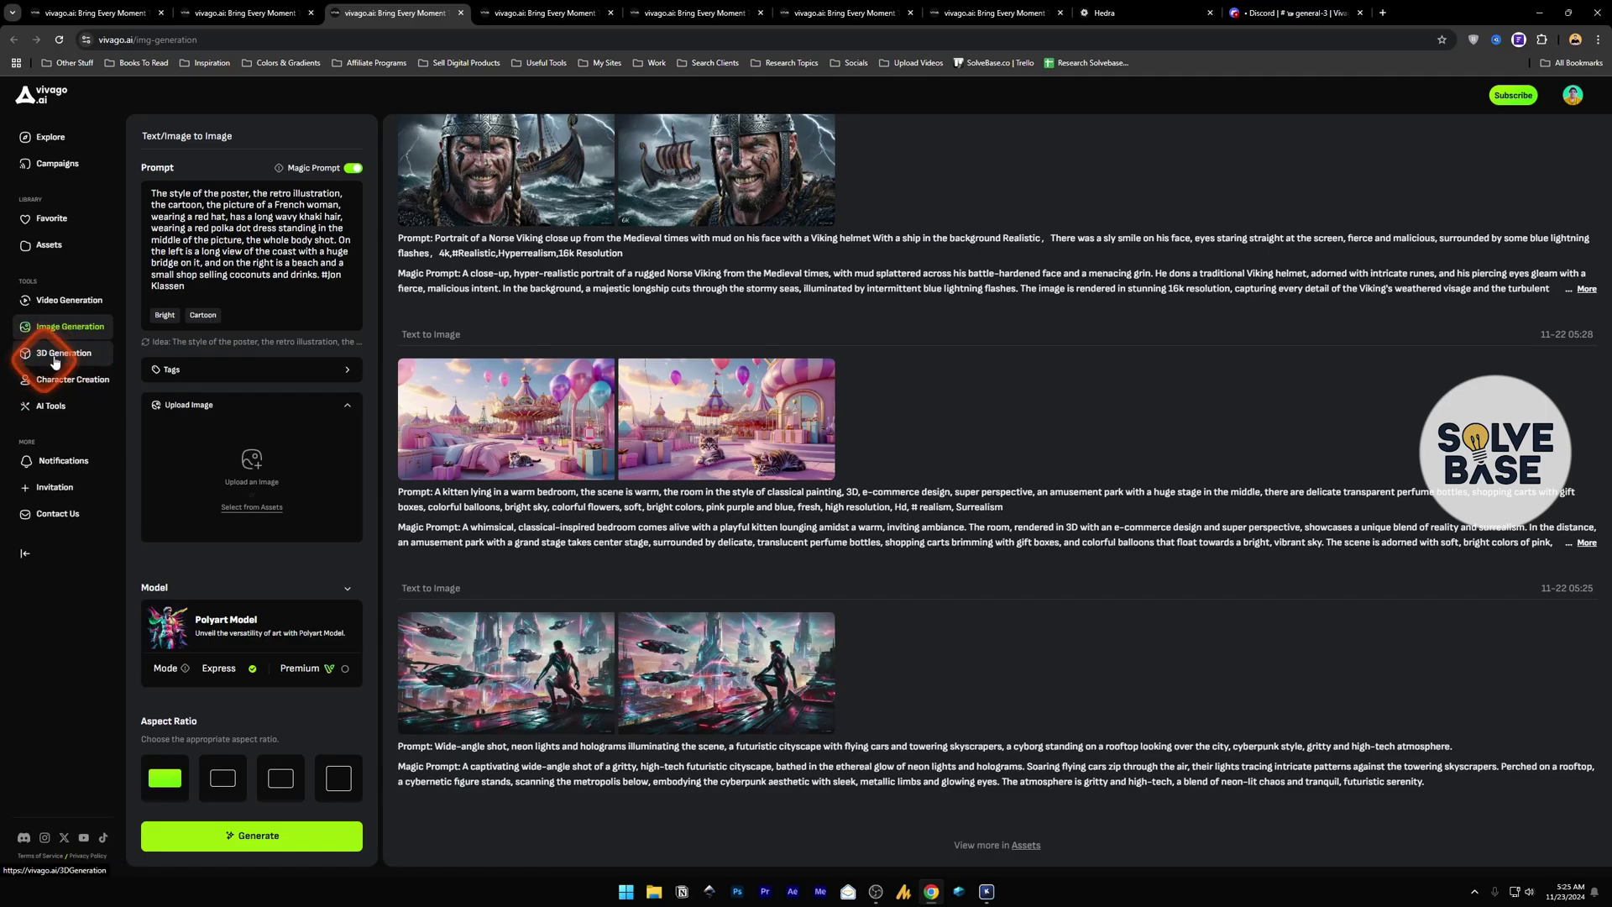
{"action": "left_click", "coordinate": [327, 340]}
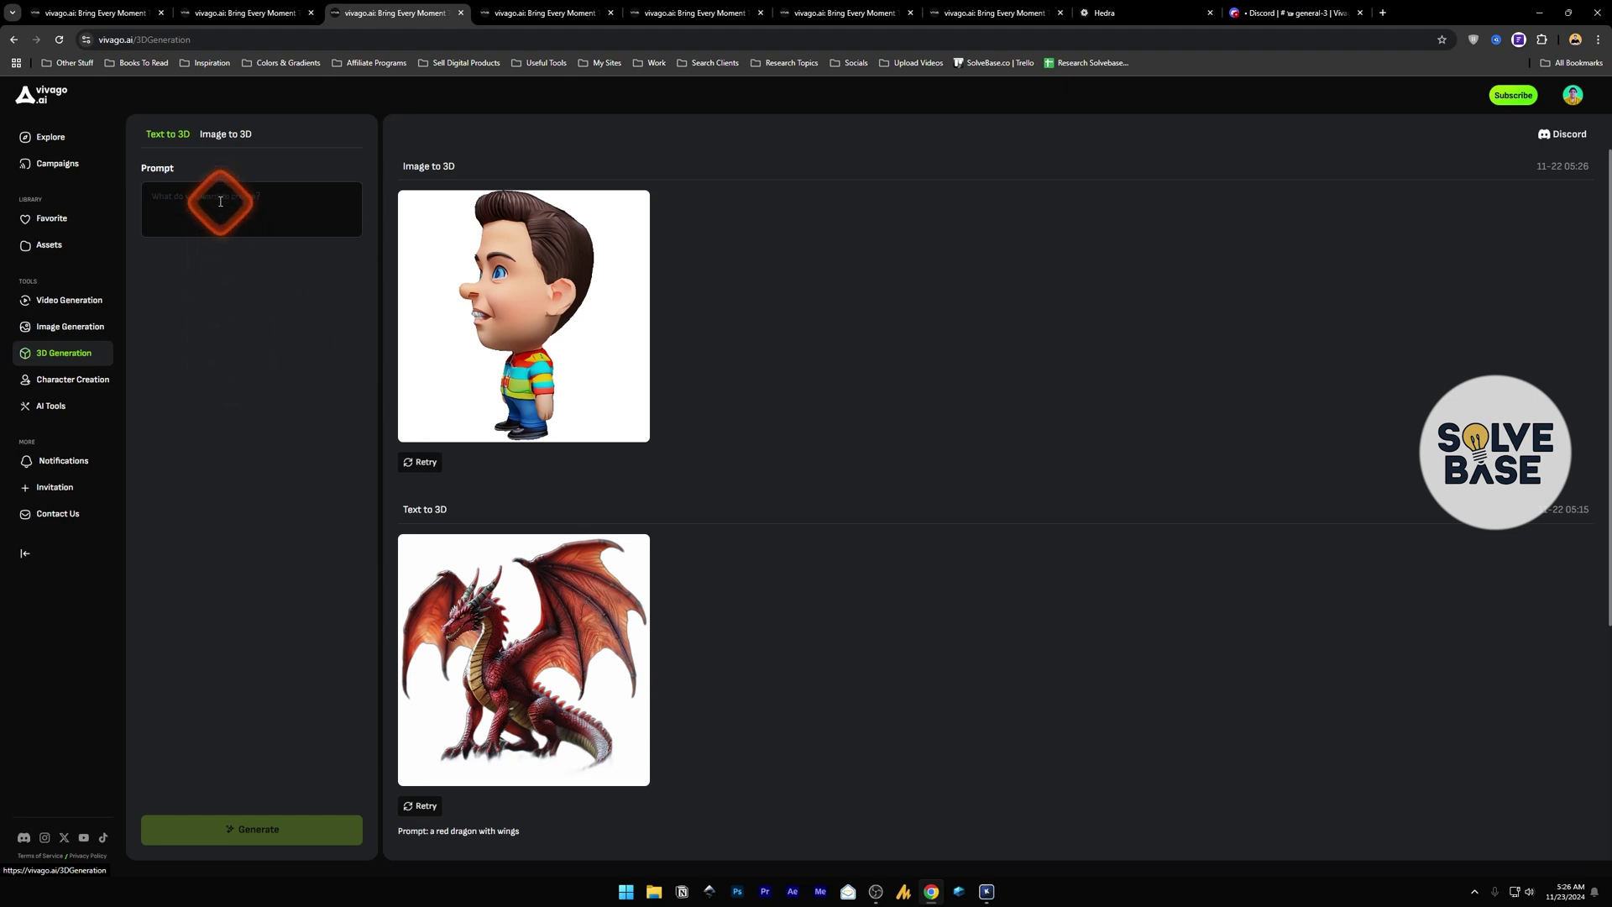
Switch 3D Generation from the Text to 3D prompt to Image to 3D mode
{"action": "left_click", "coordinate": [187, 204]}
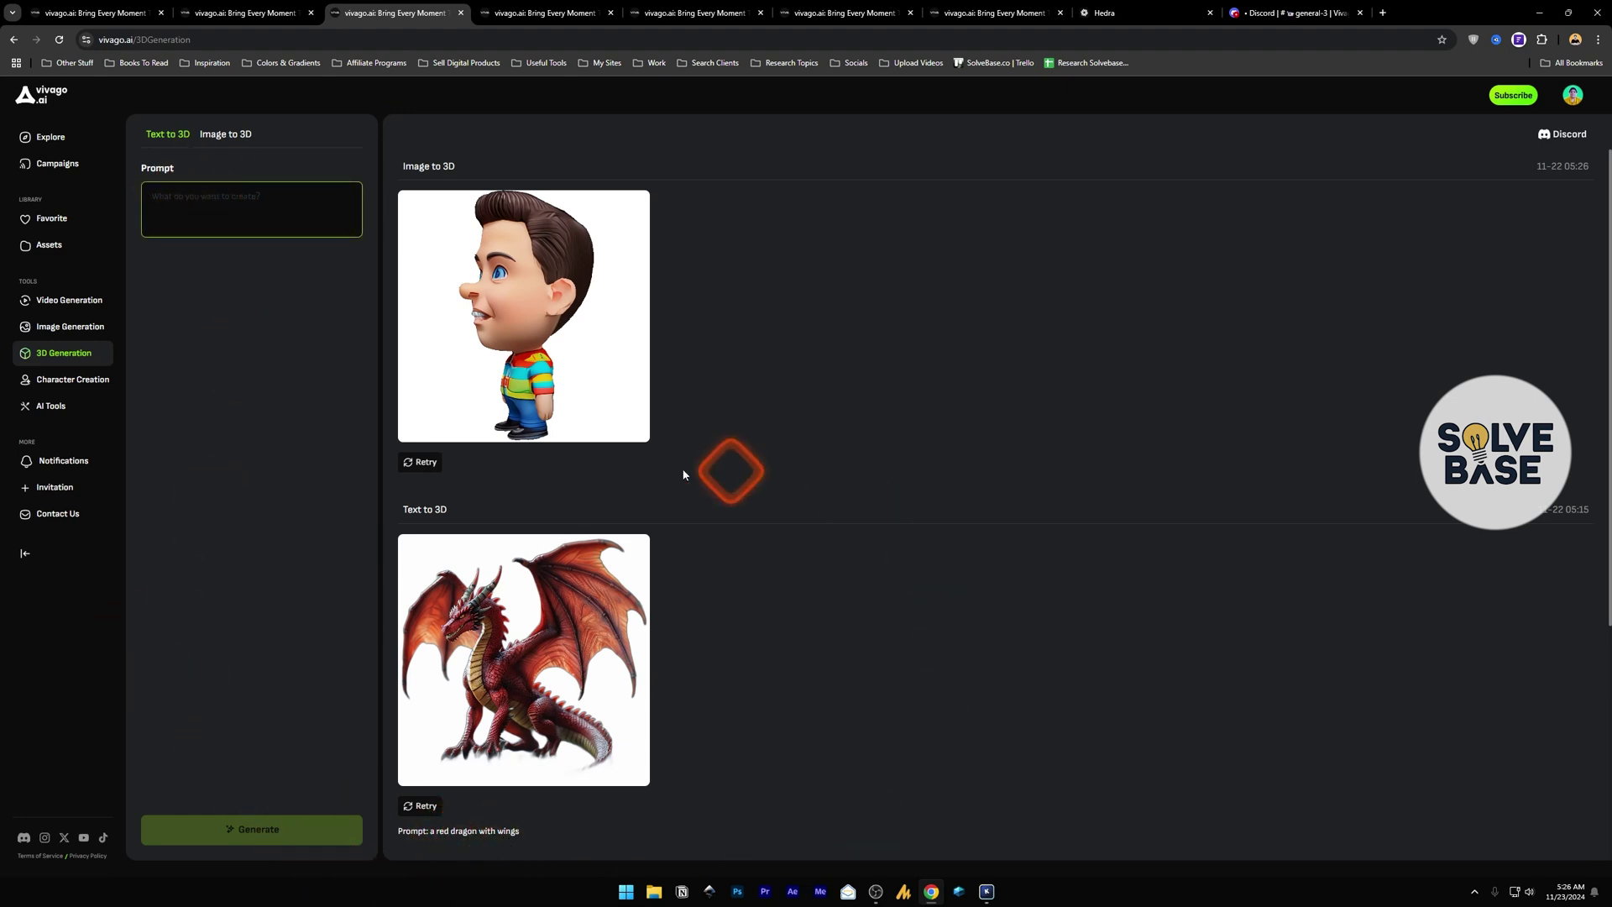
{"action": "left_click", "coordinate": [218, 143]}
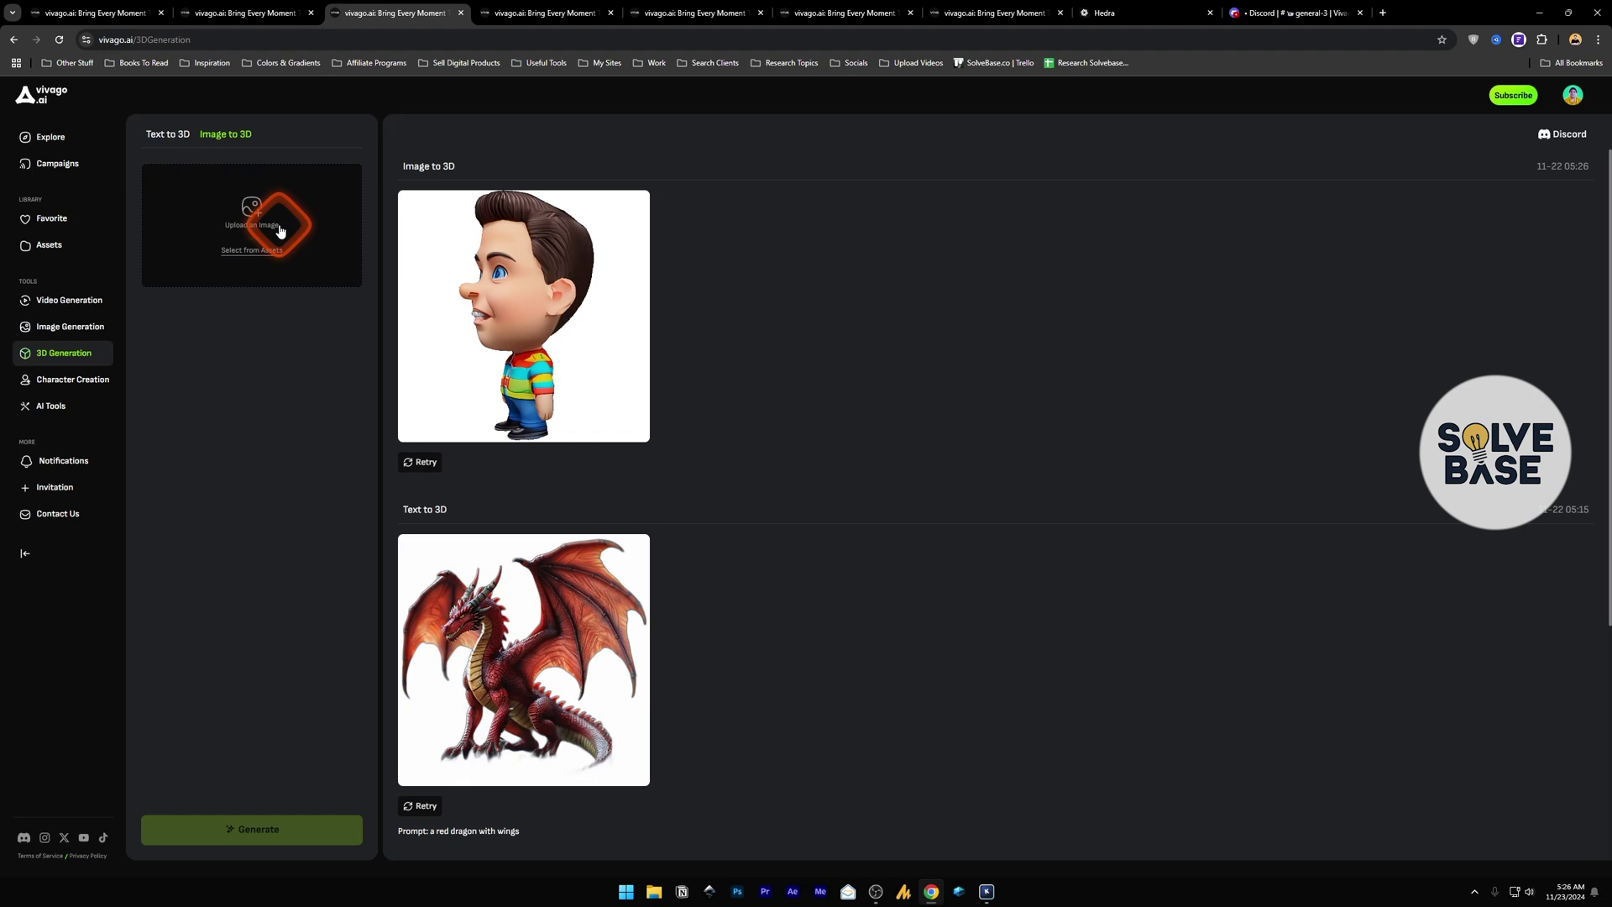
{"action": "scroll", "coordinate": [777, 593], "scroll_direction": "down", "scroll_amount": 4}
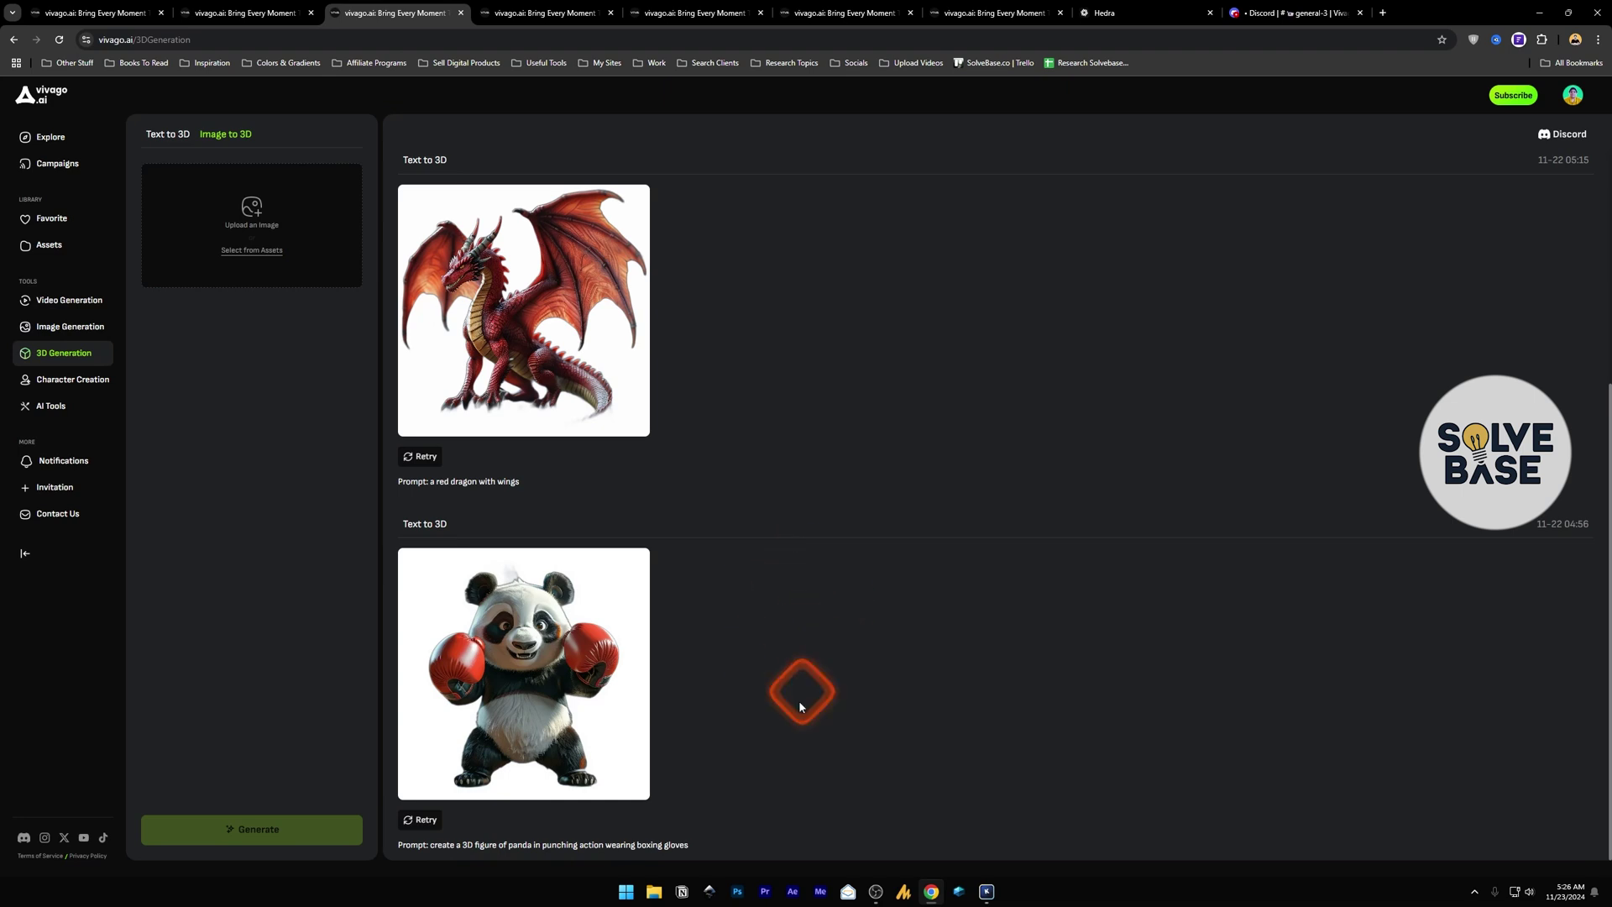
{"action": "mouse_move", "coordinate": [537, 697]}
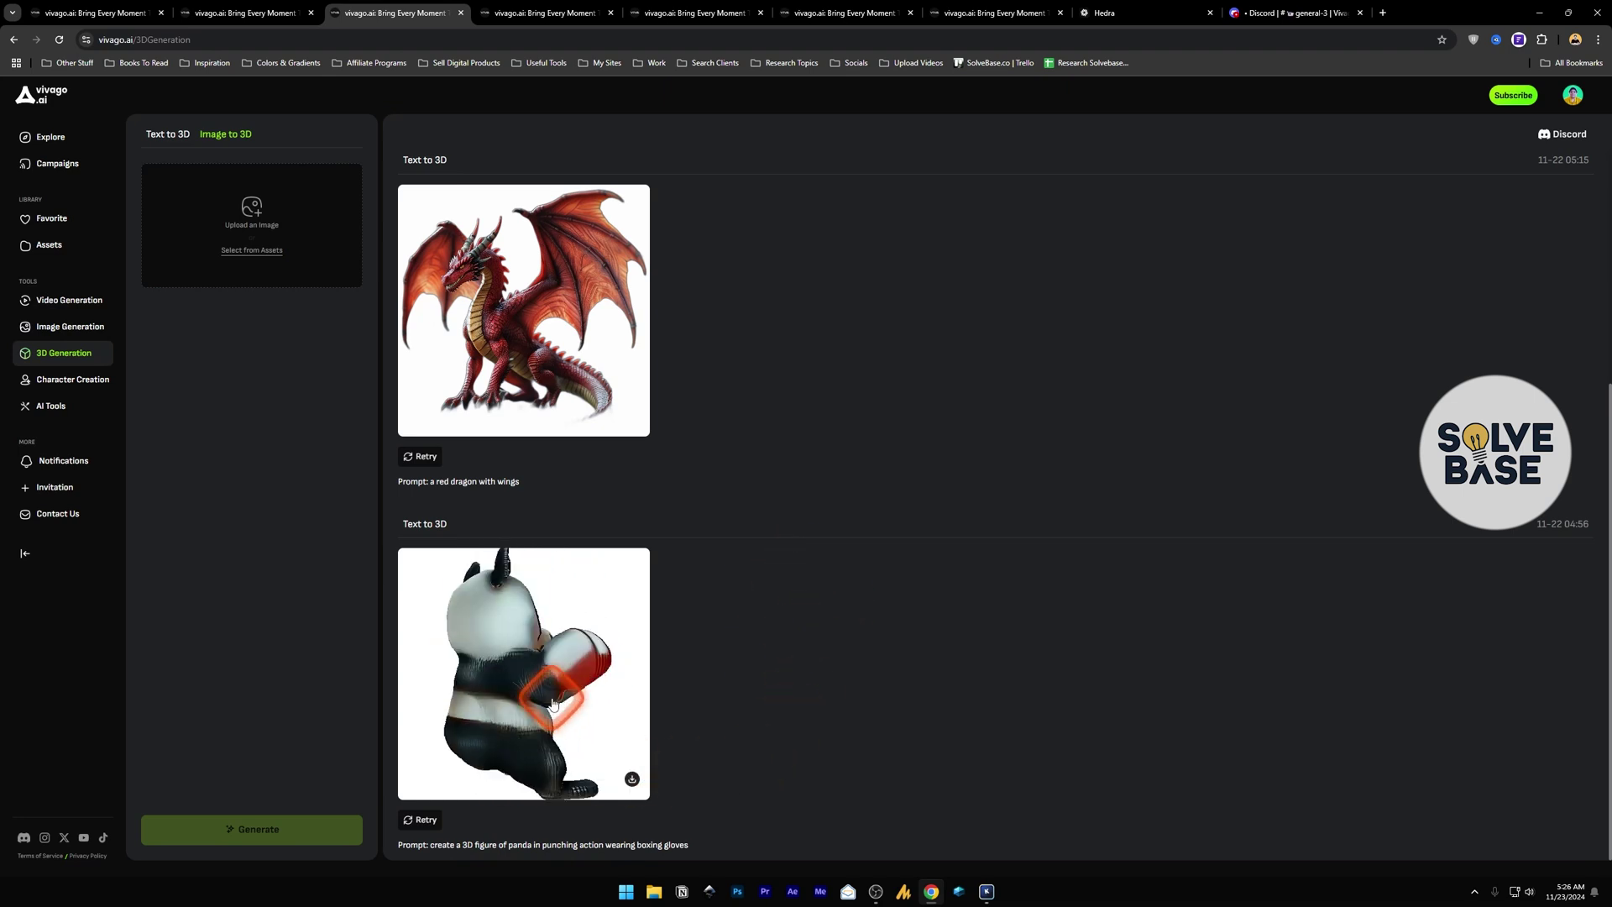
Download the boxing panda 3D model in glb format
{"action": "left_click", "coordinate": [631, 779]}
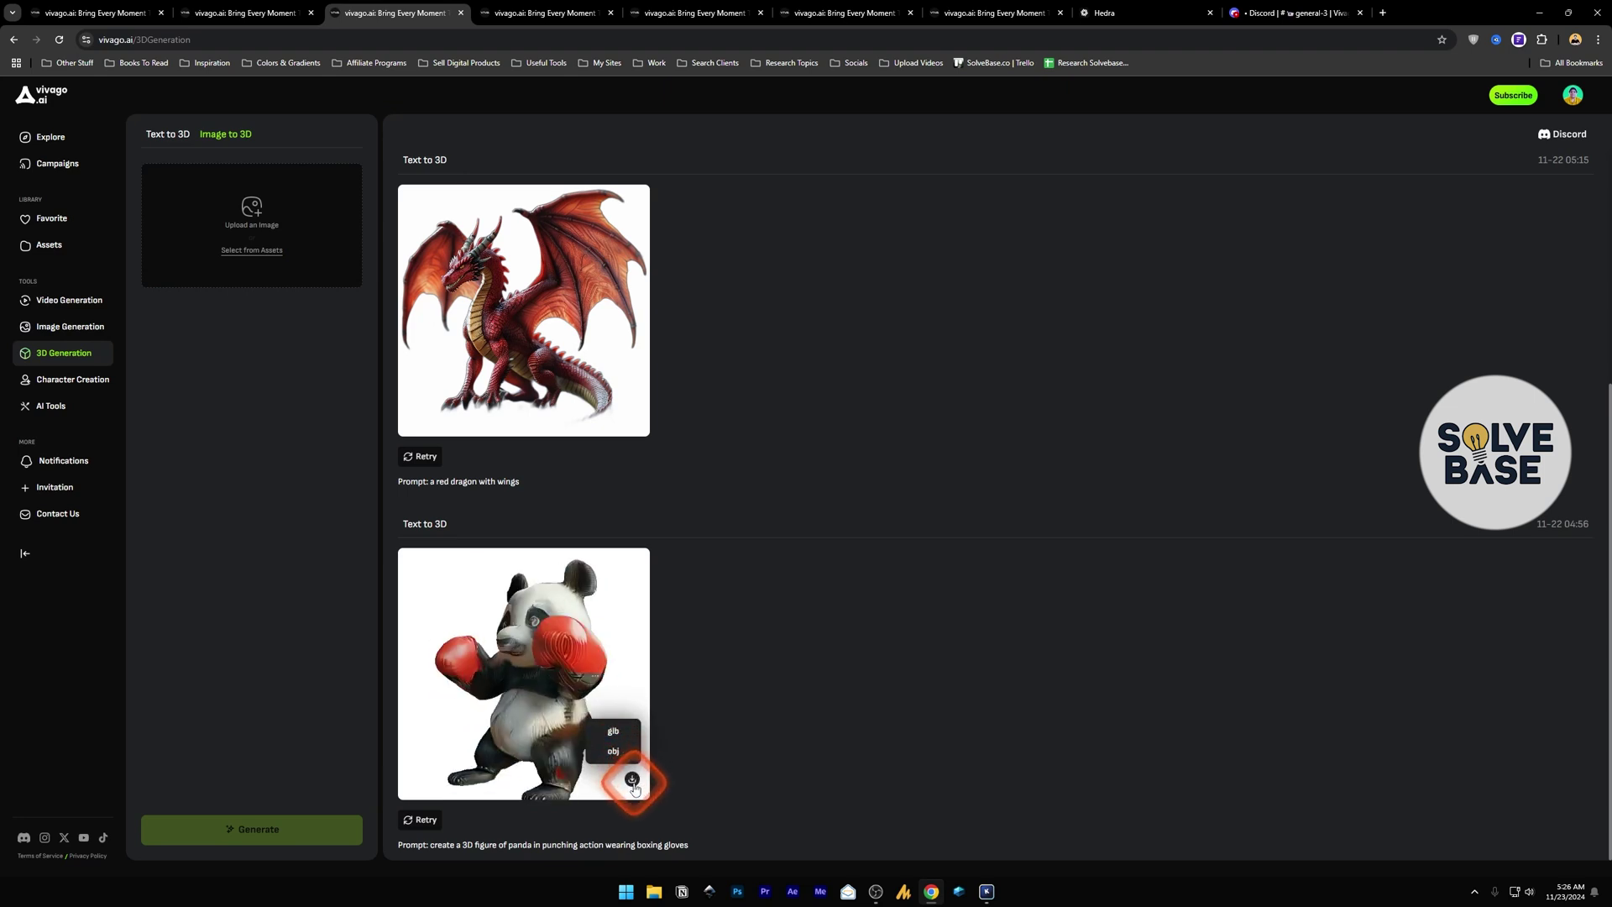
{"action": "left_click", "coordinate": [613, 731]}
{"action": "scroll", "coordinate": [684, 662], "scroll_direction": "up", "scroll_amount": 2}
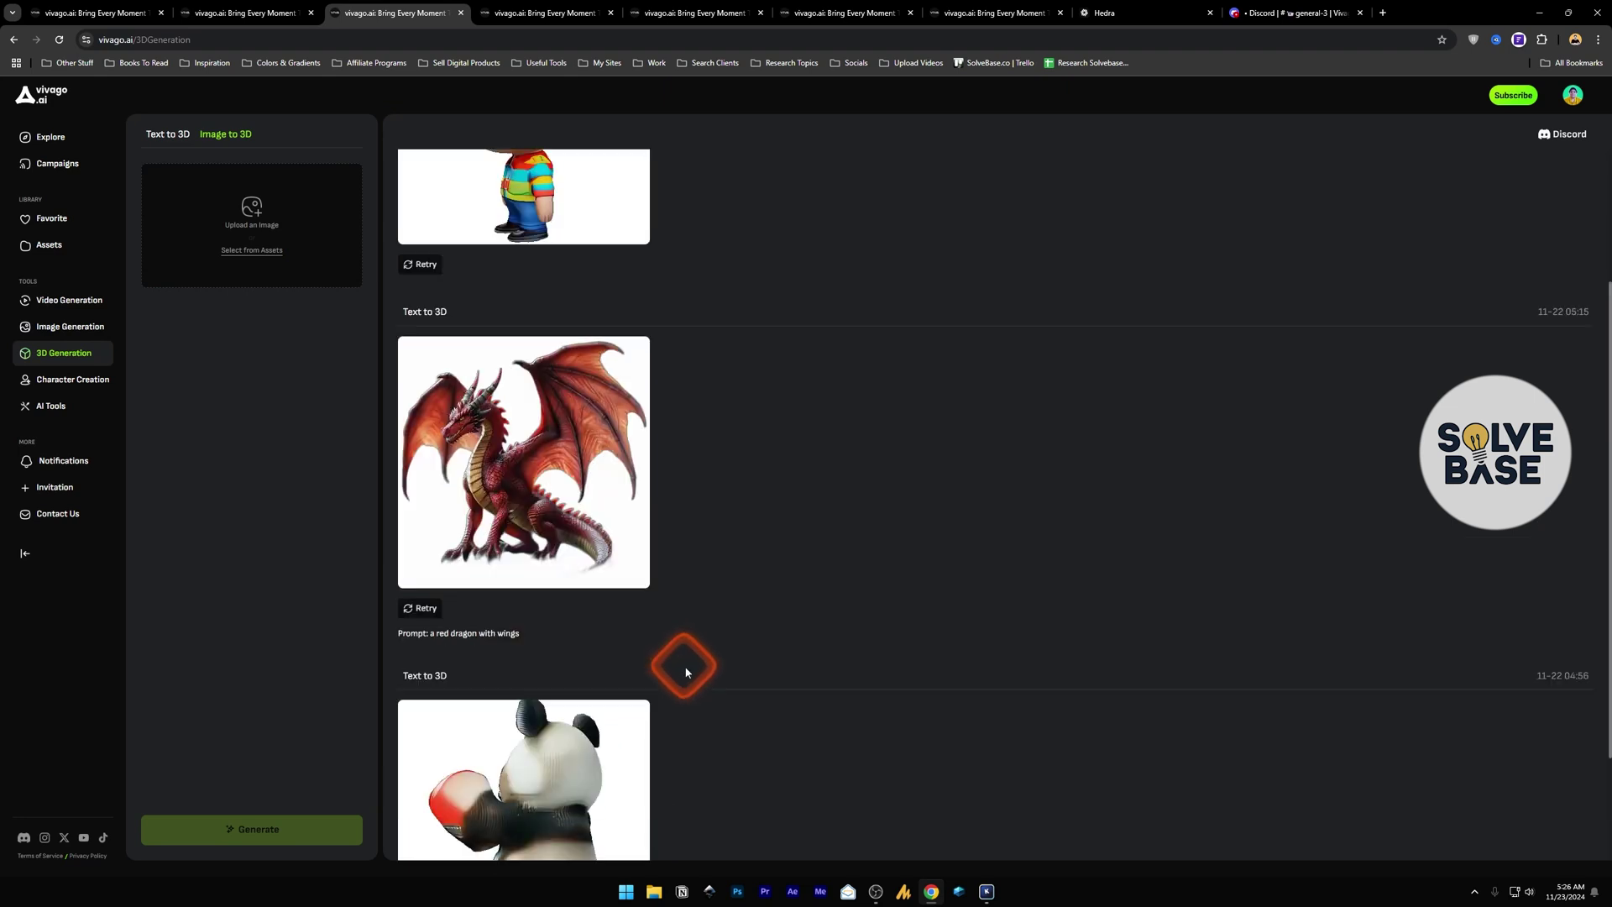
Rotate the red dragon and cartoon boy models to view them from other angles
{"action": "scroll", "coordinate": [748, 712], "scroll_direction": "down", "scroll_amount": 2}
{"action": "scroll", "coordinate": [766, 683], "scroll_direction": "up", "scroll_amount": 4}
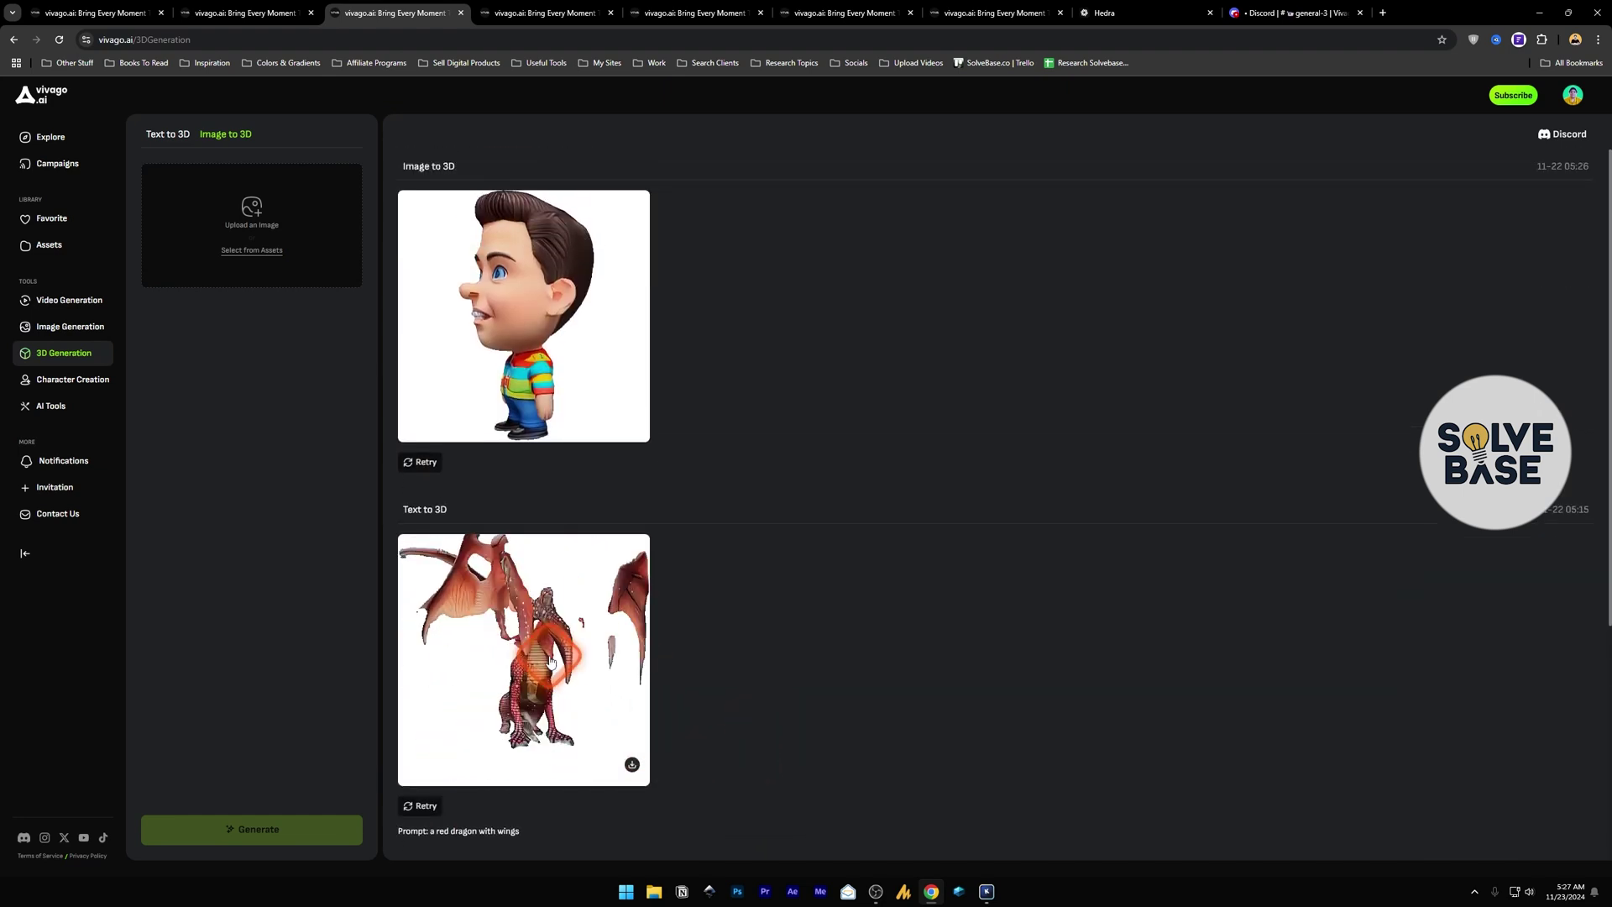
{"action": "left_click_drag", "start_coordinate": [586, 617], "coordinate": [542, 660]}
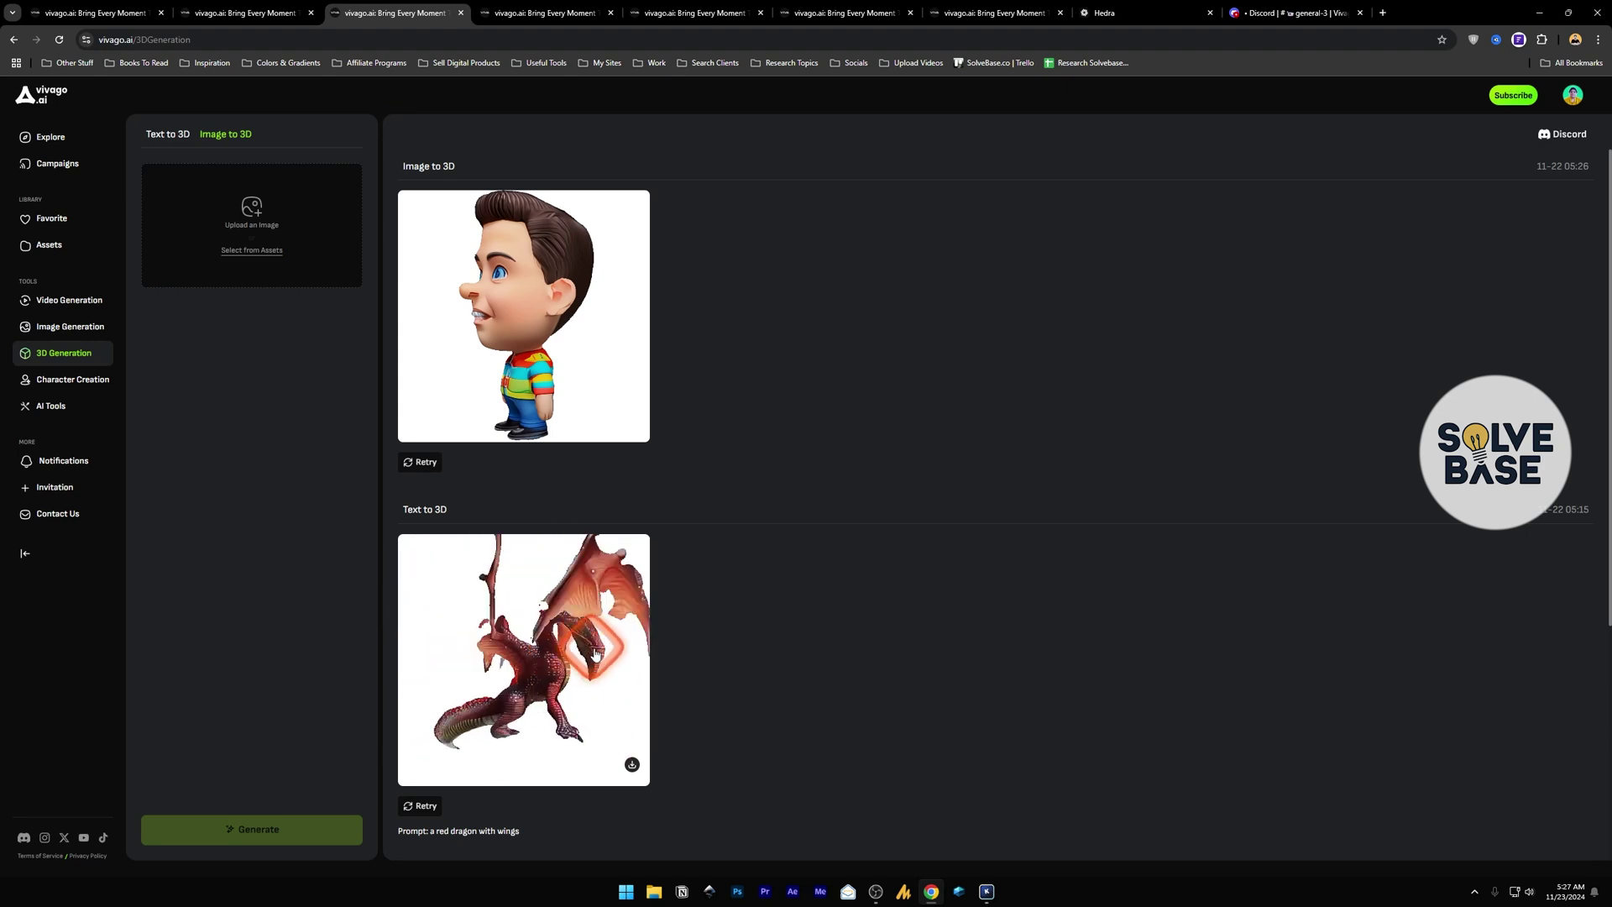
{"action": "left_click_drag", "start_coordinate": [579, 352], "coordinate": [551, 287]}
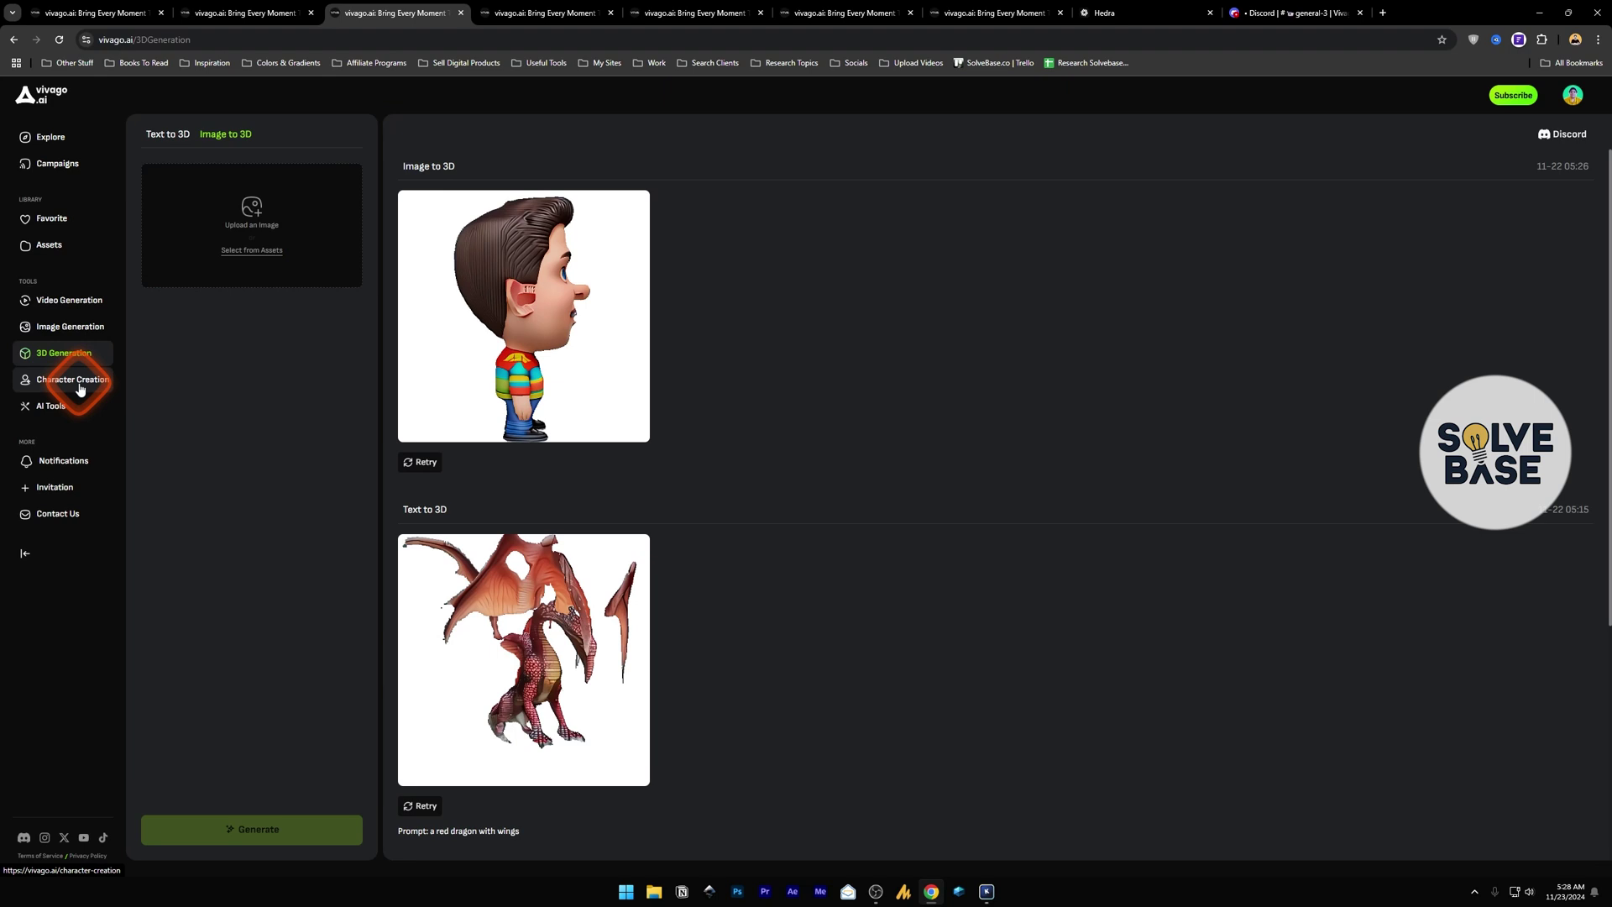
Open Character Creation and fill the prompt with the suggested One Piece-style captain idea
{"action": "left_click", "coordinate": [80, 386]}
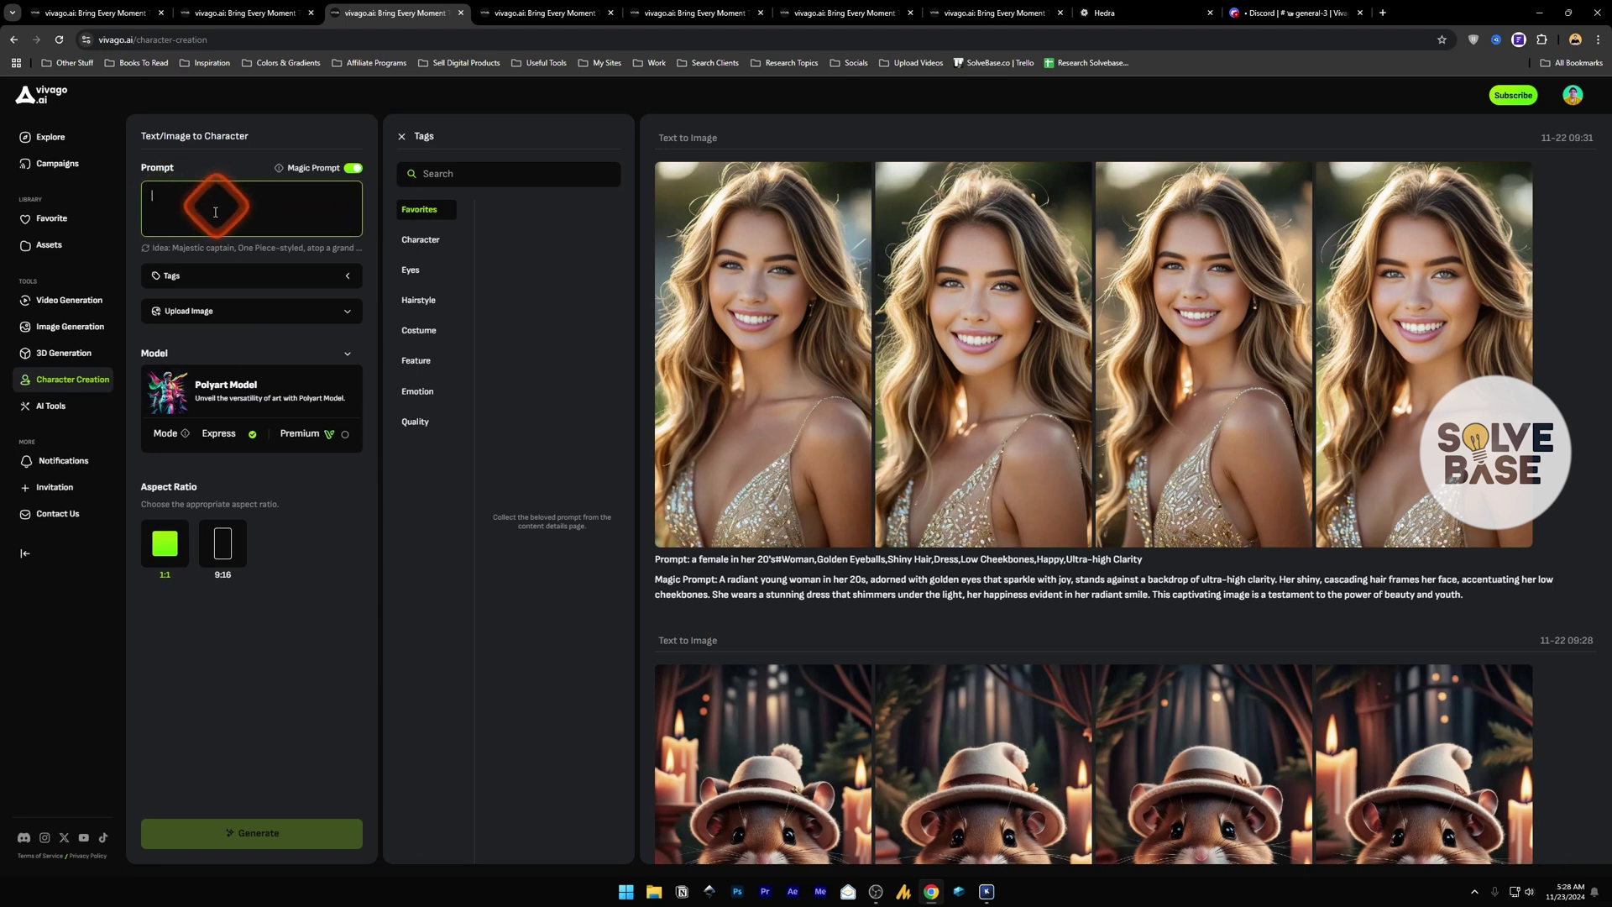
{"action": "left_click", "coordinate": [189, 252]}
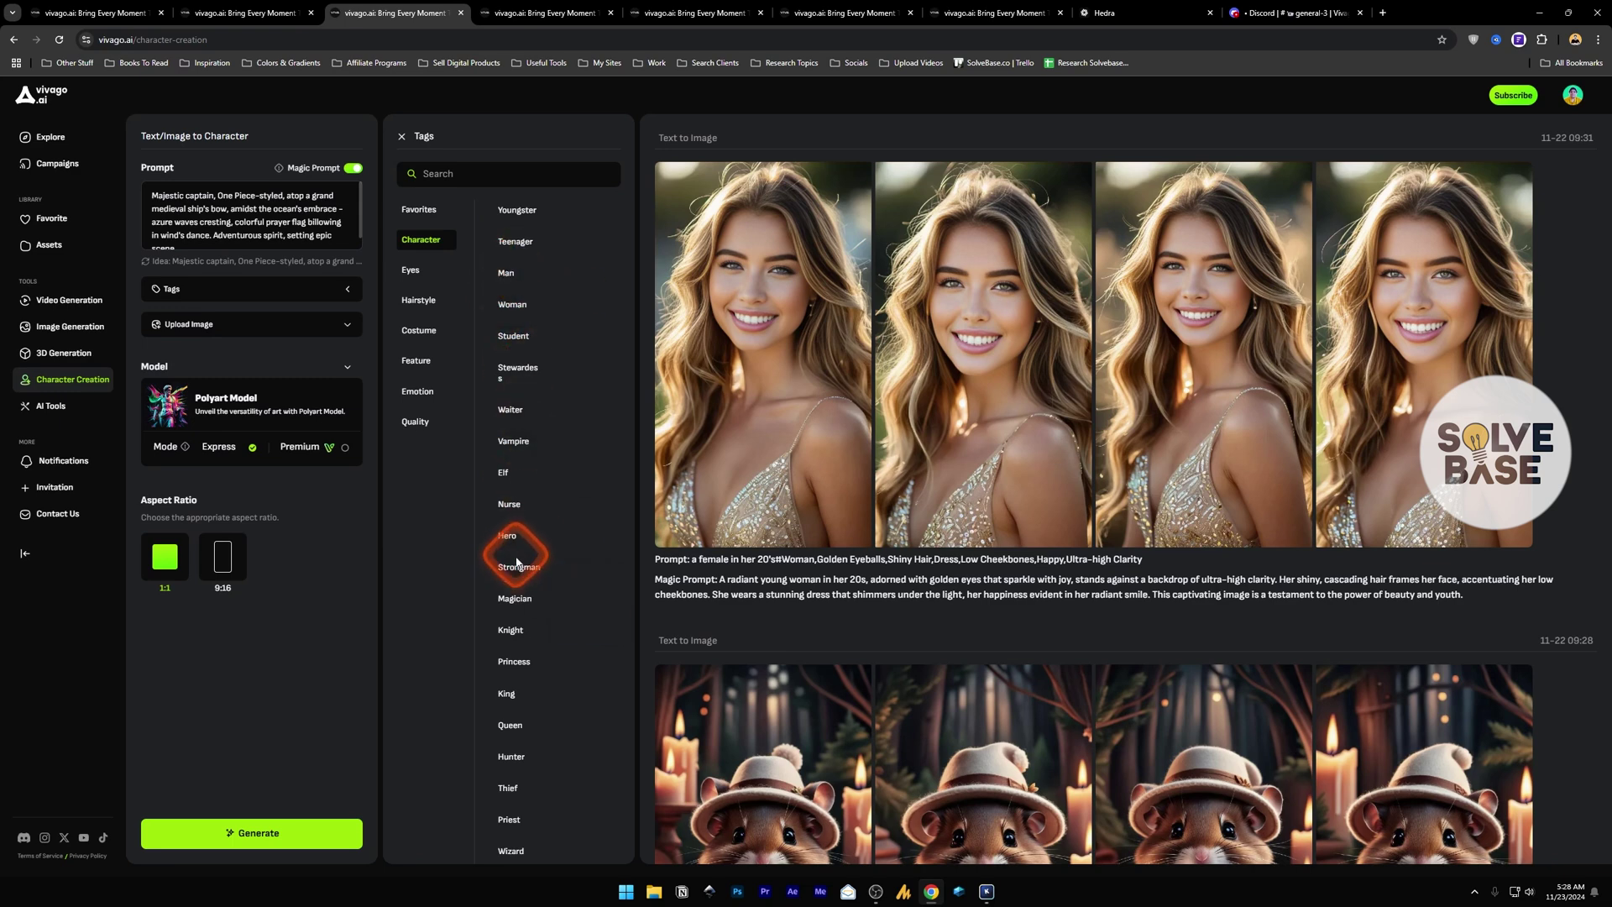
{"action": "scroll", "coordinate": [515, 550], "scroll_direction": "down", "scroll_amount": 2}
Browse the Hairstyle, Feature and Quality tag categories
{"action": "left_click", "coordinate": [419, 302]}
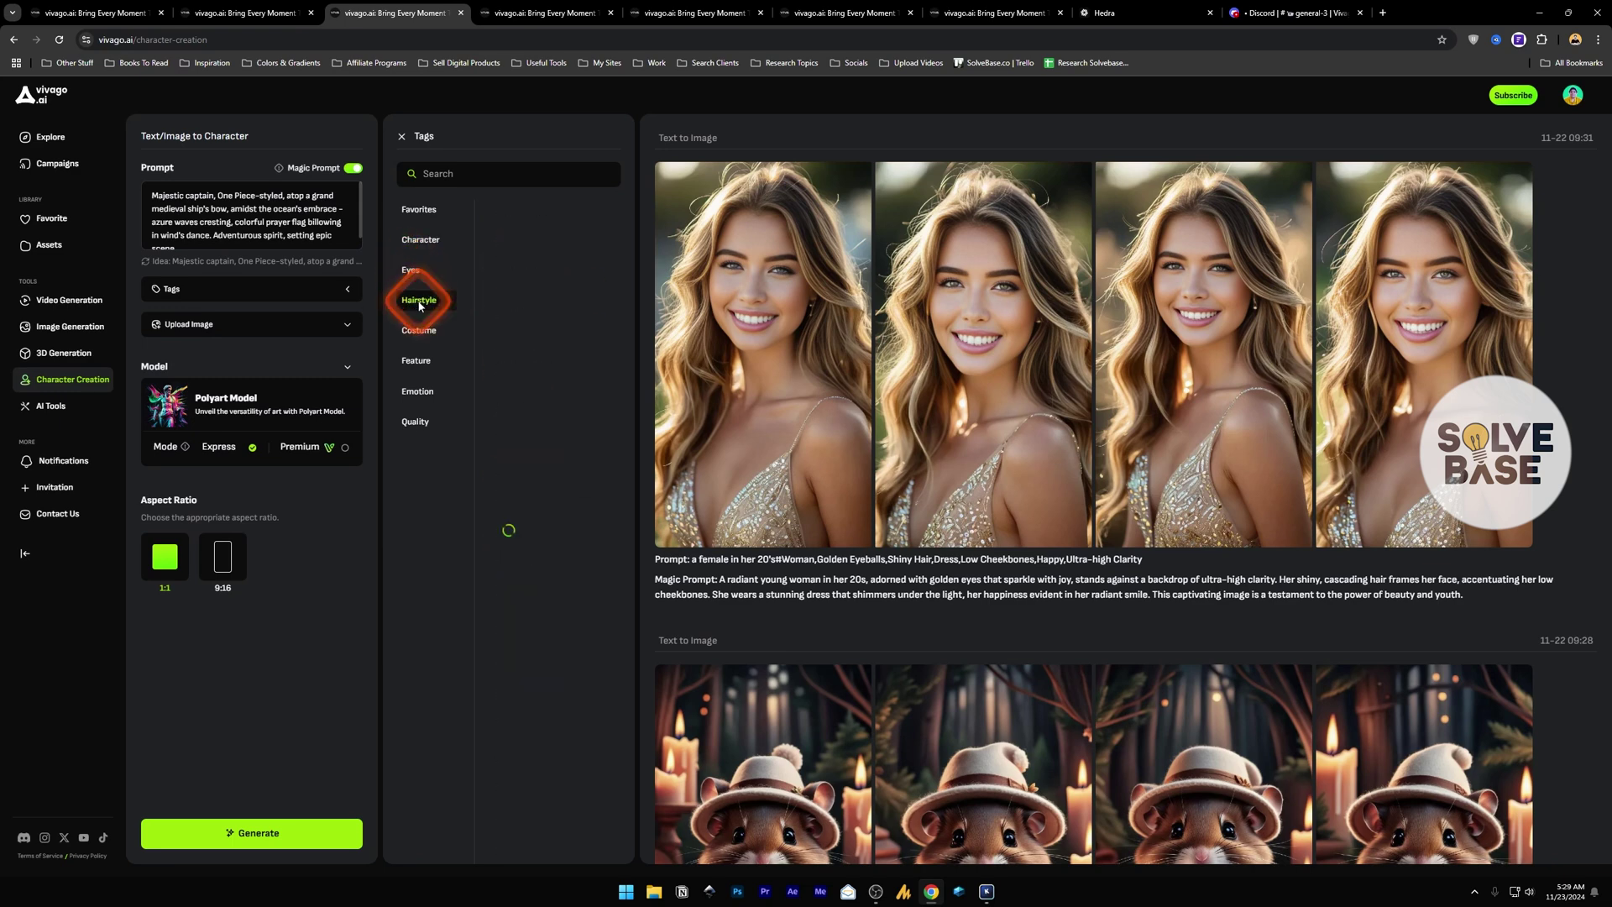
{"action": "left_click", "coordinate": [415, 362]}
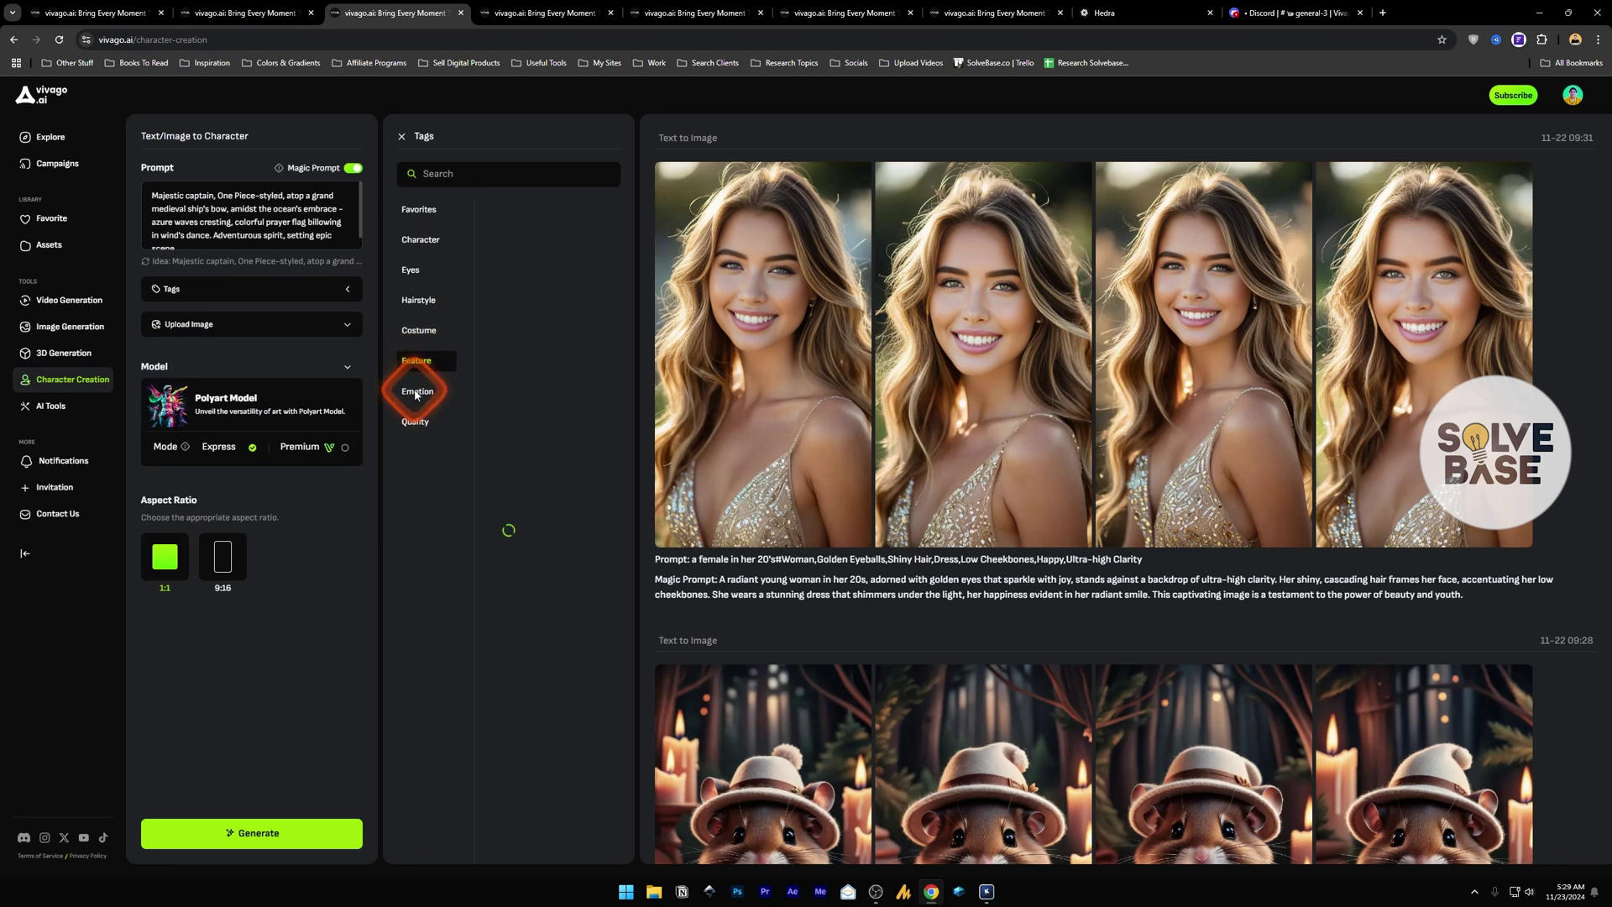
{"action": "left_click", "coordinate": [415, 421]}
Select Polyart Model as the character generation model
{"action": "left_click", "coordinate": [244, 325]}
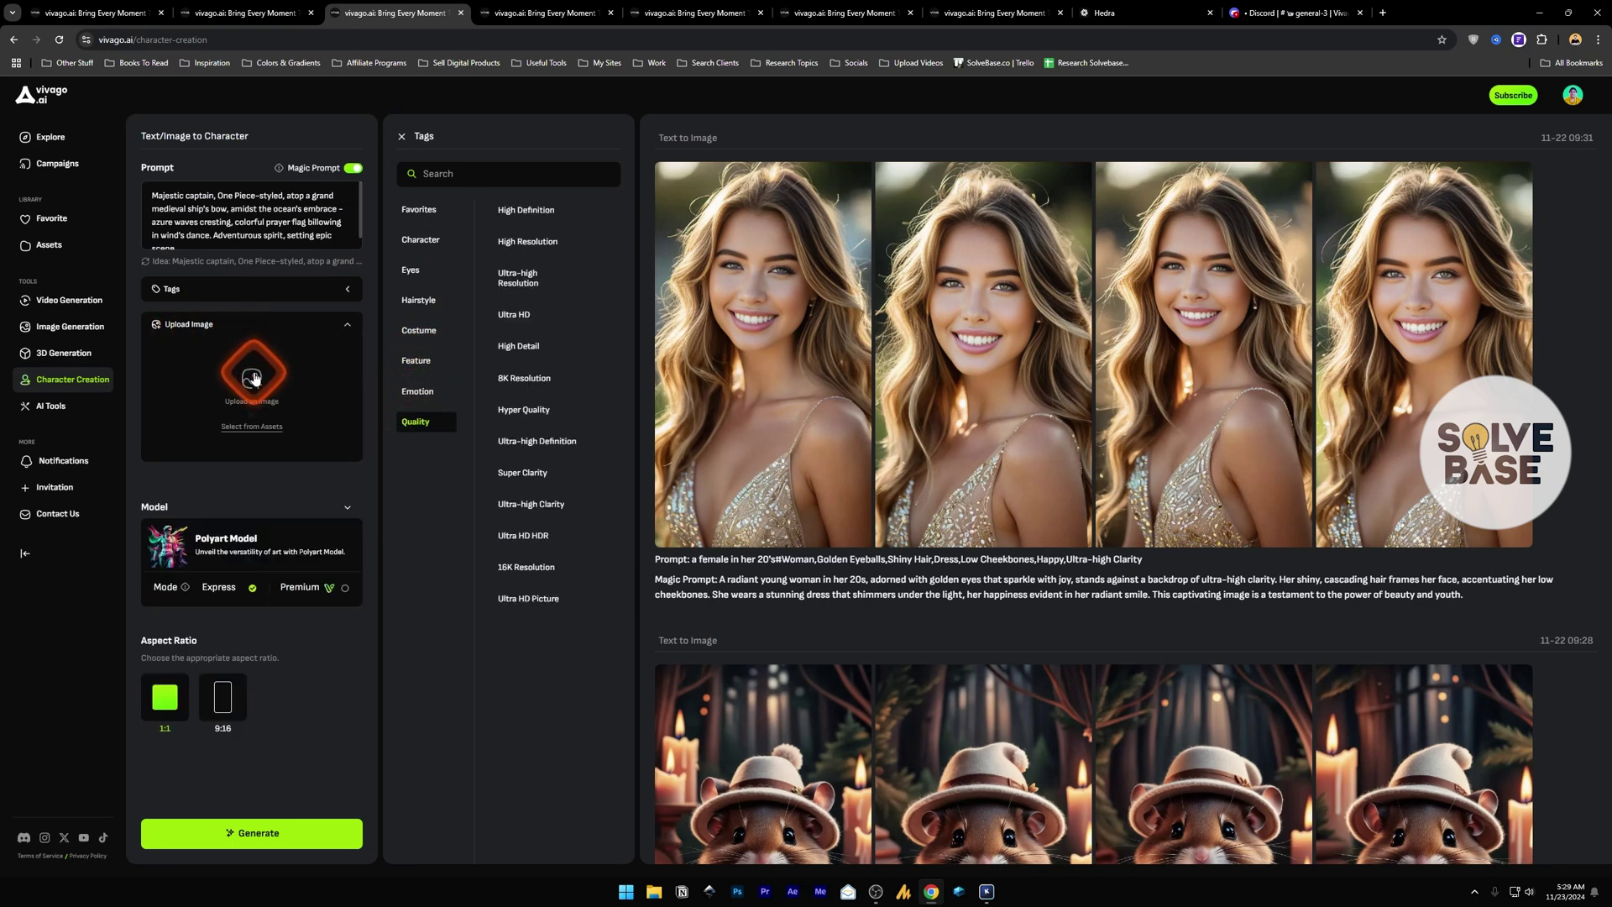
{"action": "left_click", "coordinate": [341, 327]}
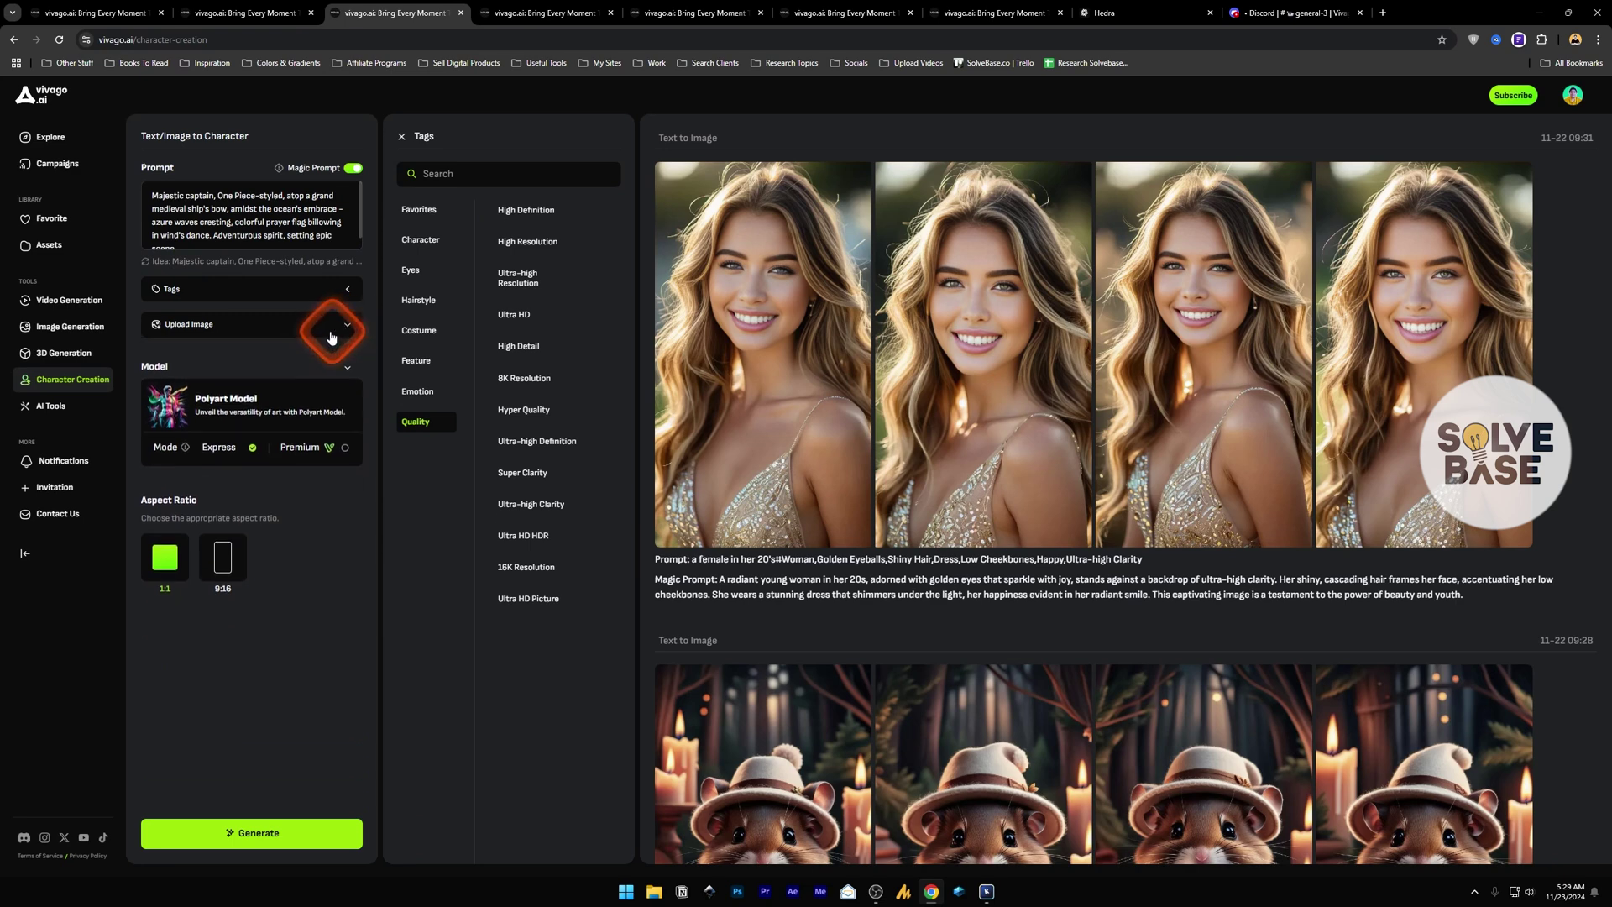
{"action": "left_click", "coordinate": [238, 367]}
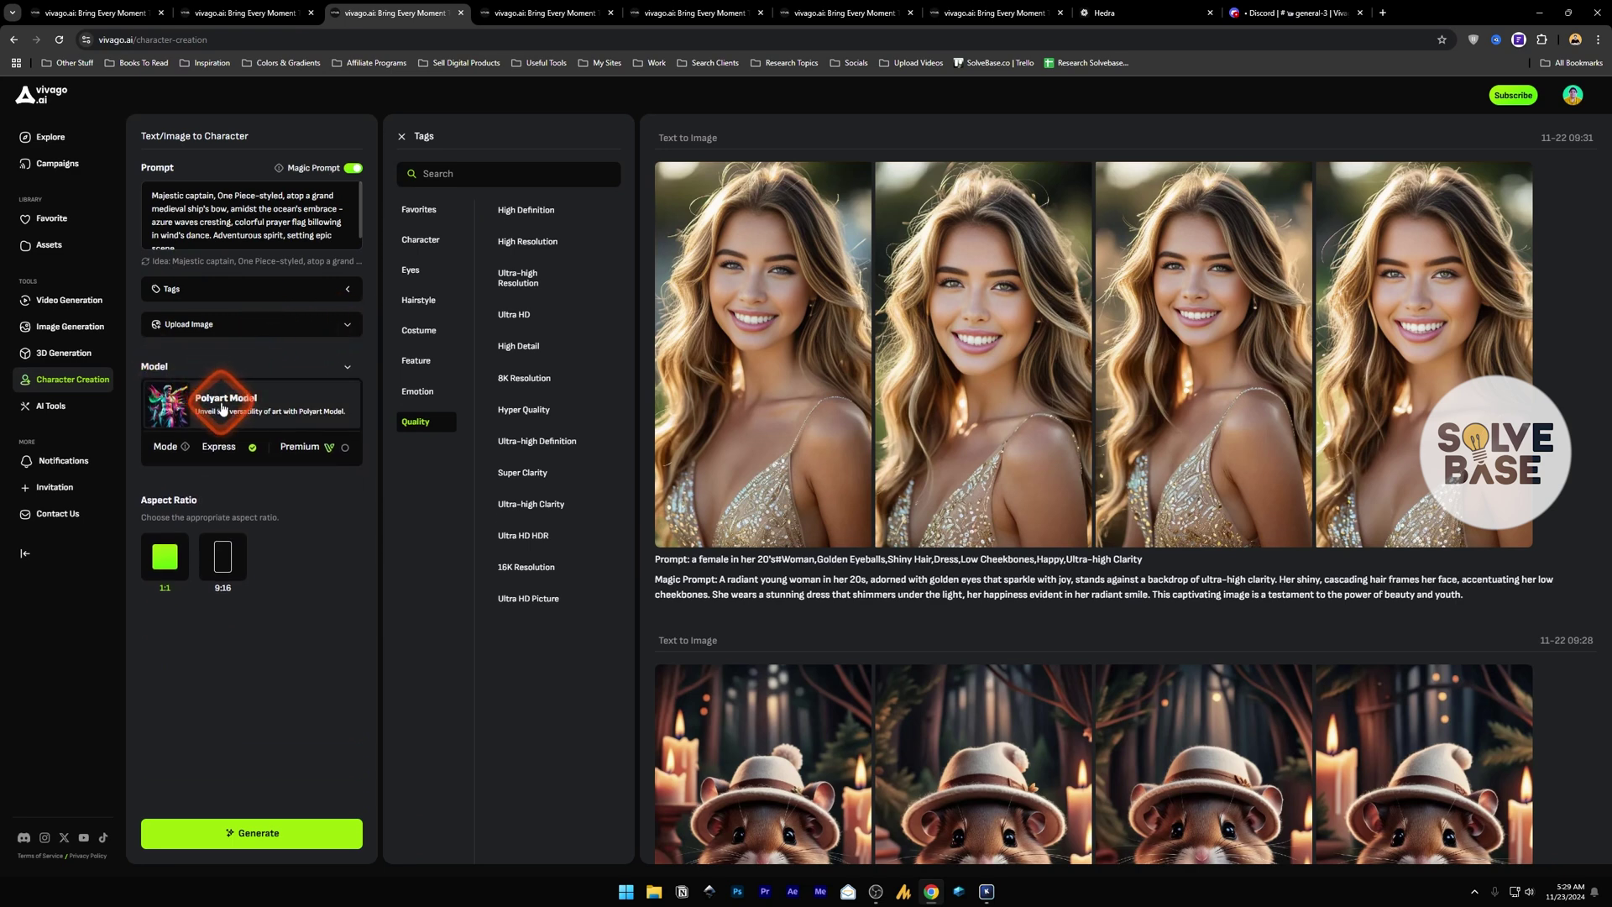
{"action": "left_click", "coordinate": [247, 454]}
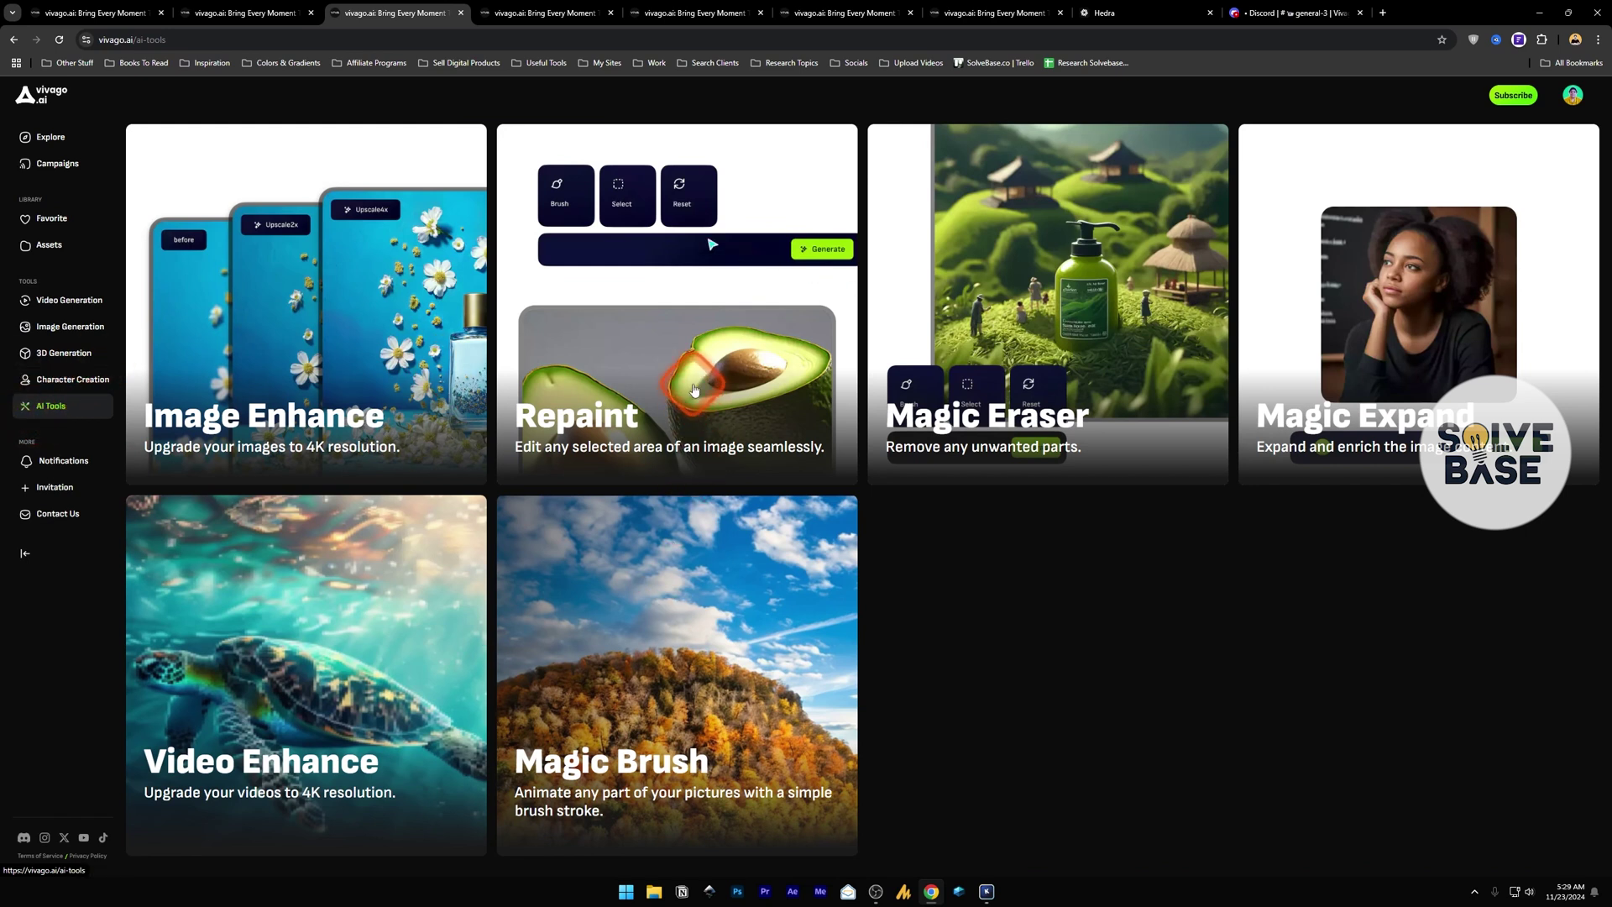
View the AI Tools cards, ending on the Magic Brush card
{"action": "left_click", "coordinate": [1098, 504]}
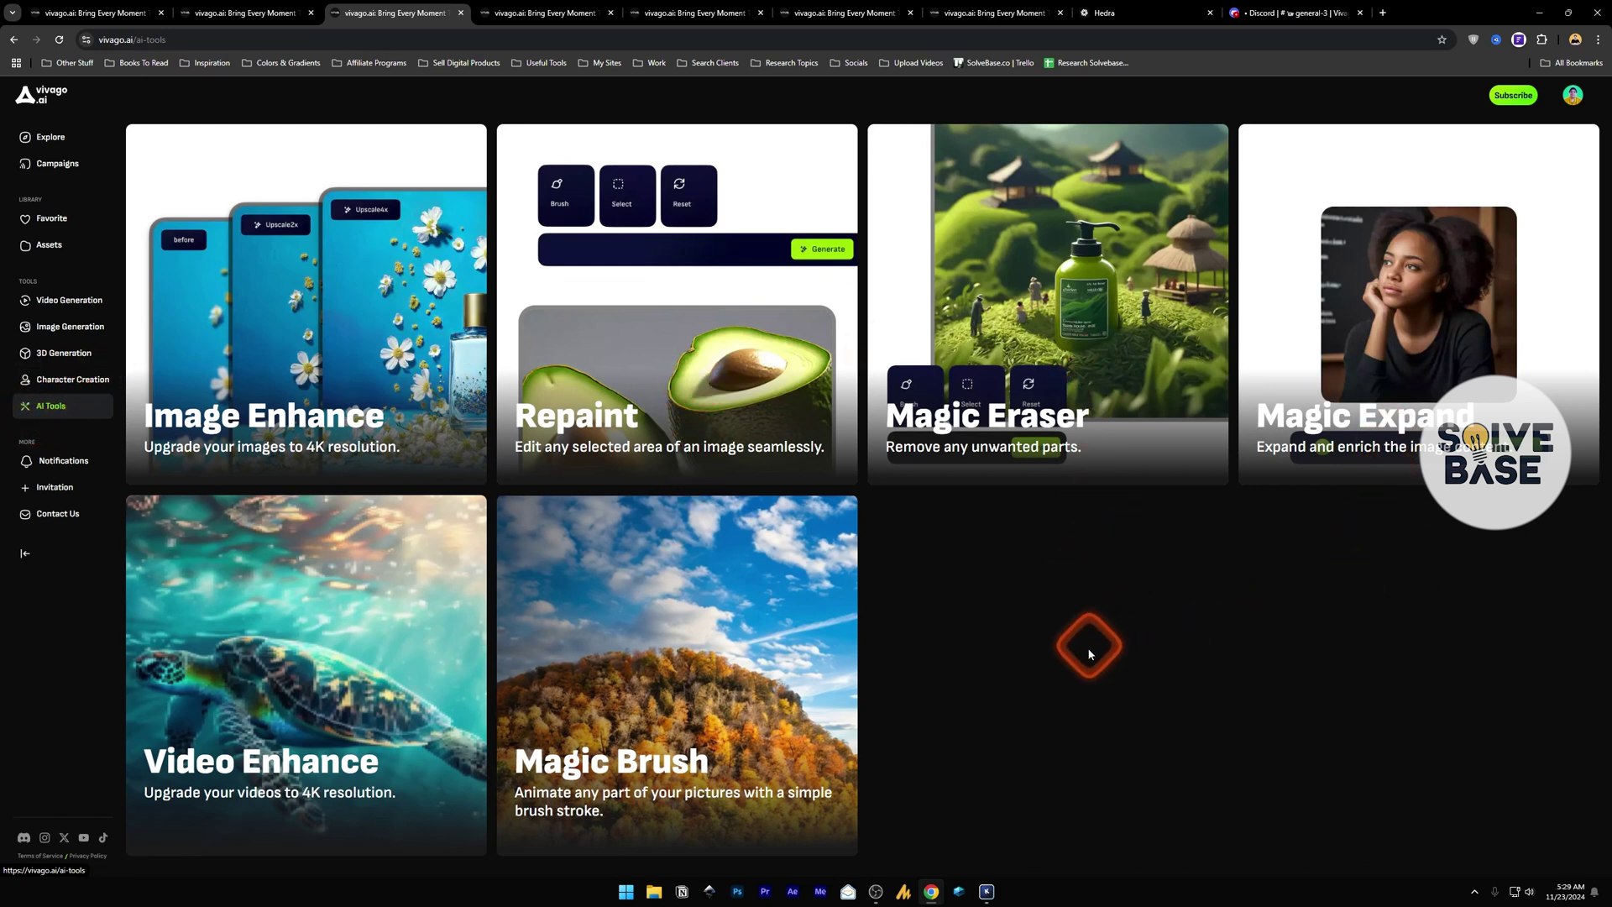
{"action": "mouse_move", "coordinate": [840, 643]}
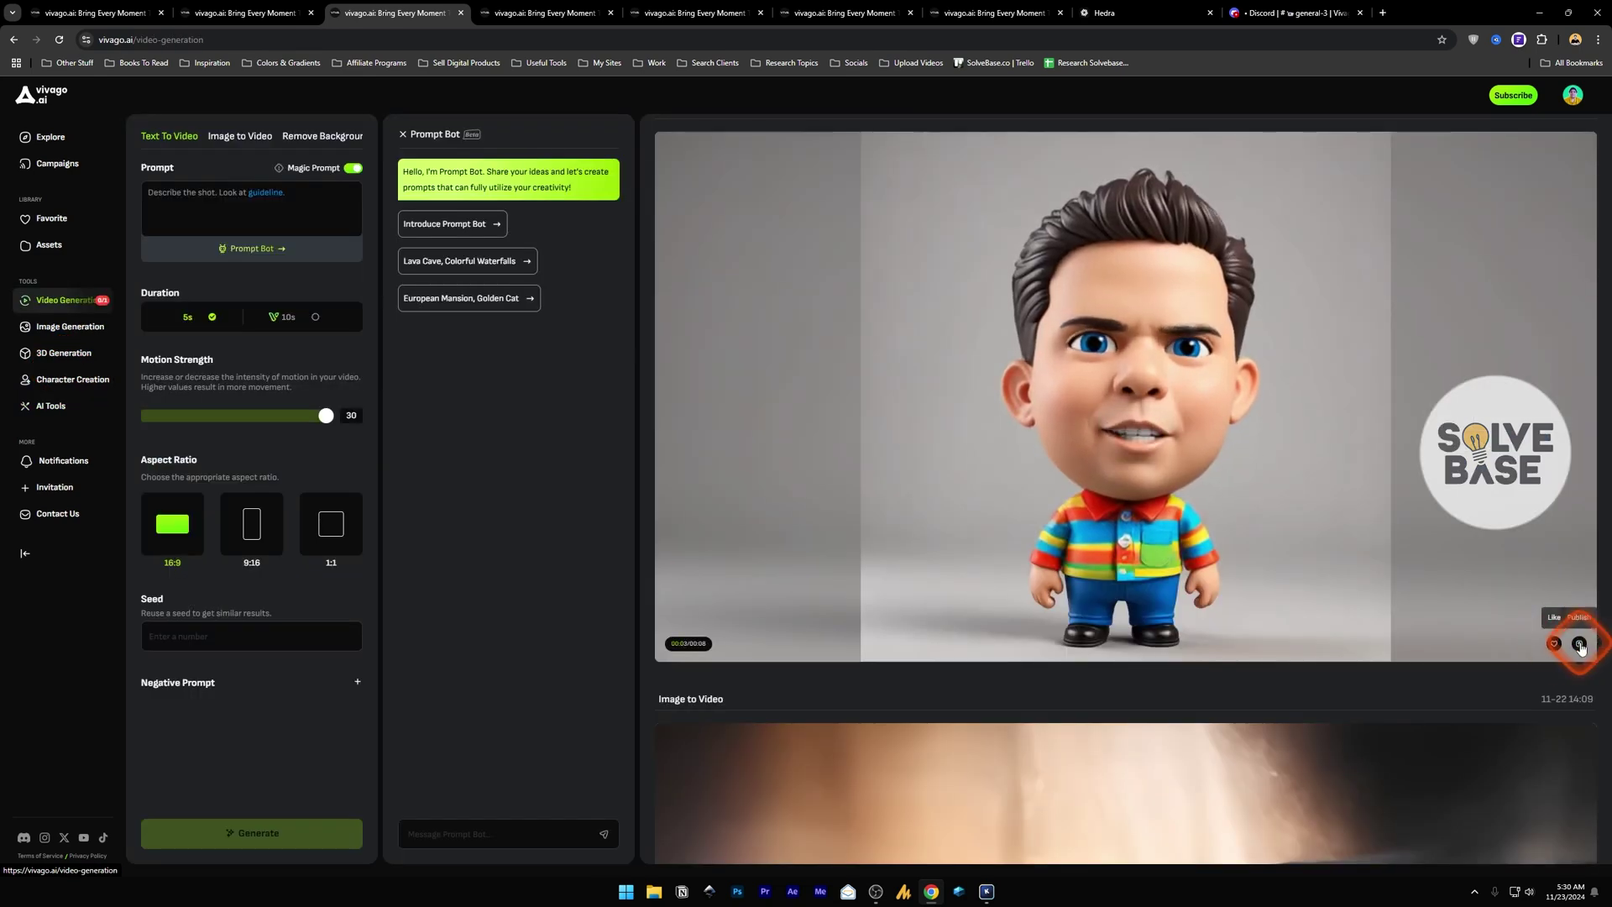
Publish the cartoon boy Wink video and view it full-size
{"action": "left_click", "coordinate": [1579, 645]}
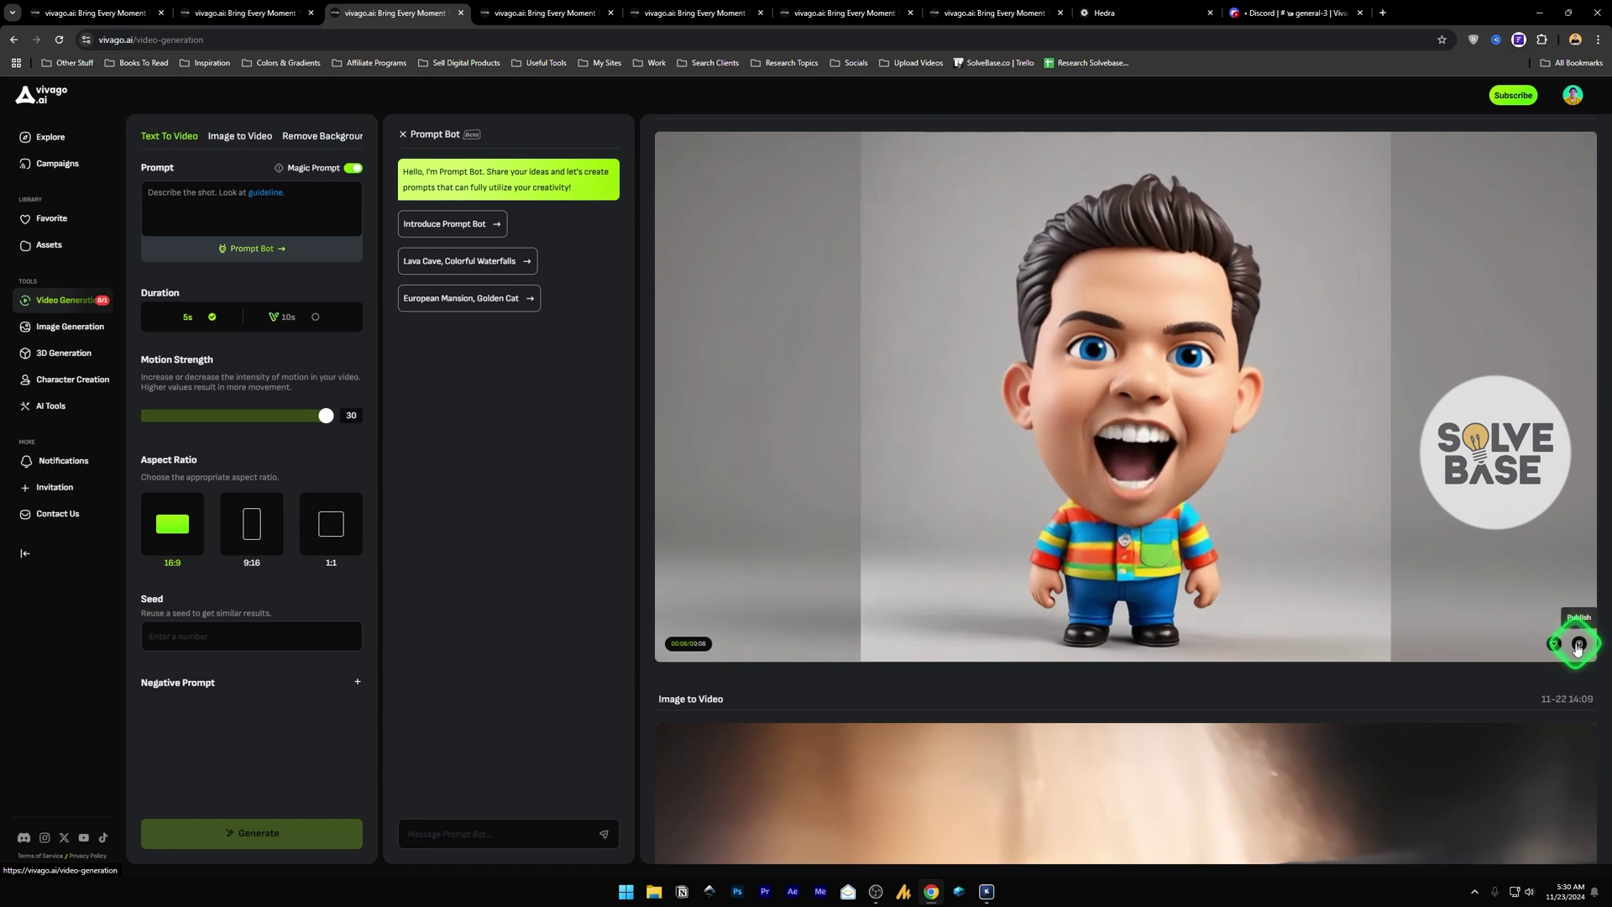
{"action": "left_click", "coordinate": [752, 142]}
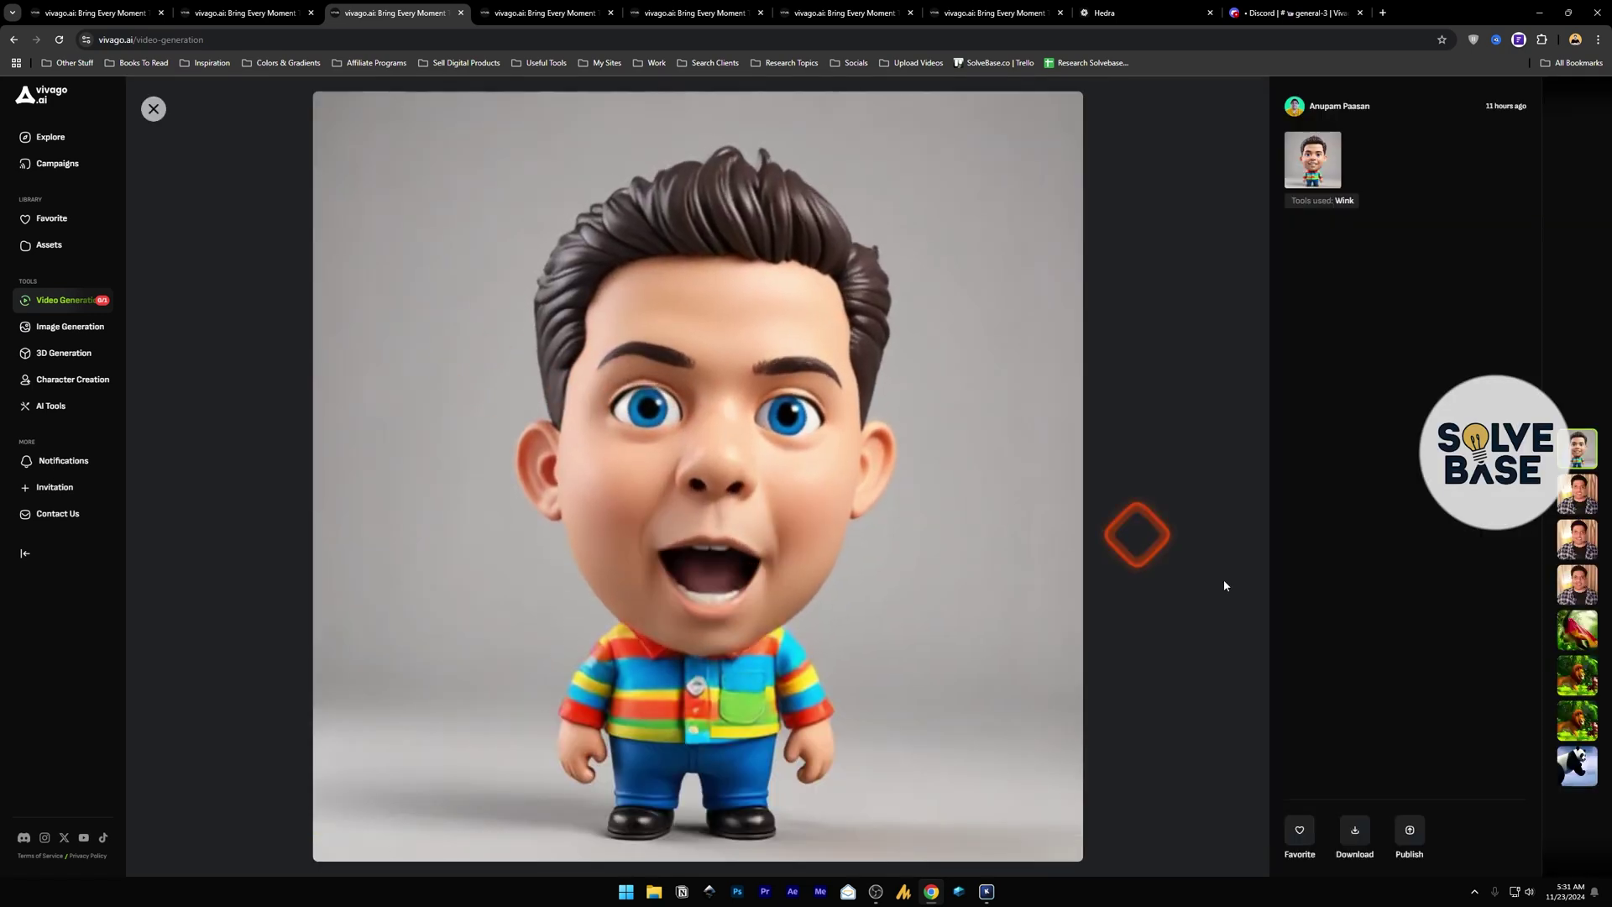
Visit Assets, return to Video Generation, and open a saved video in the viewer
{"action": "left_click", "coordinate": [38, 244]}
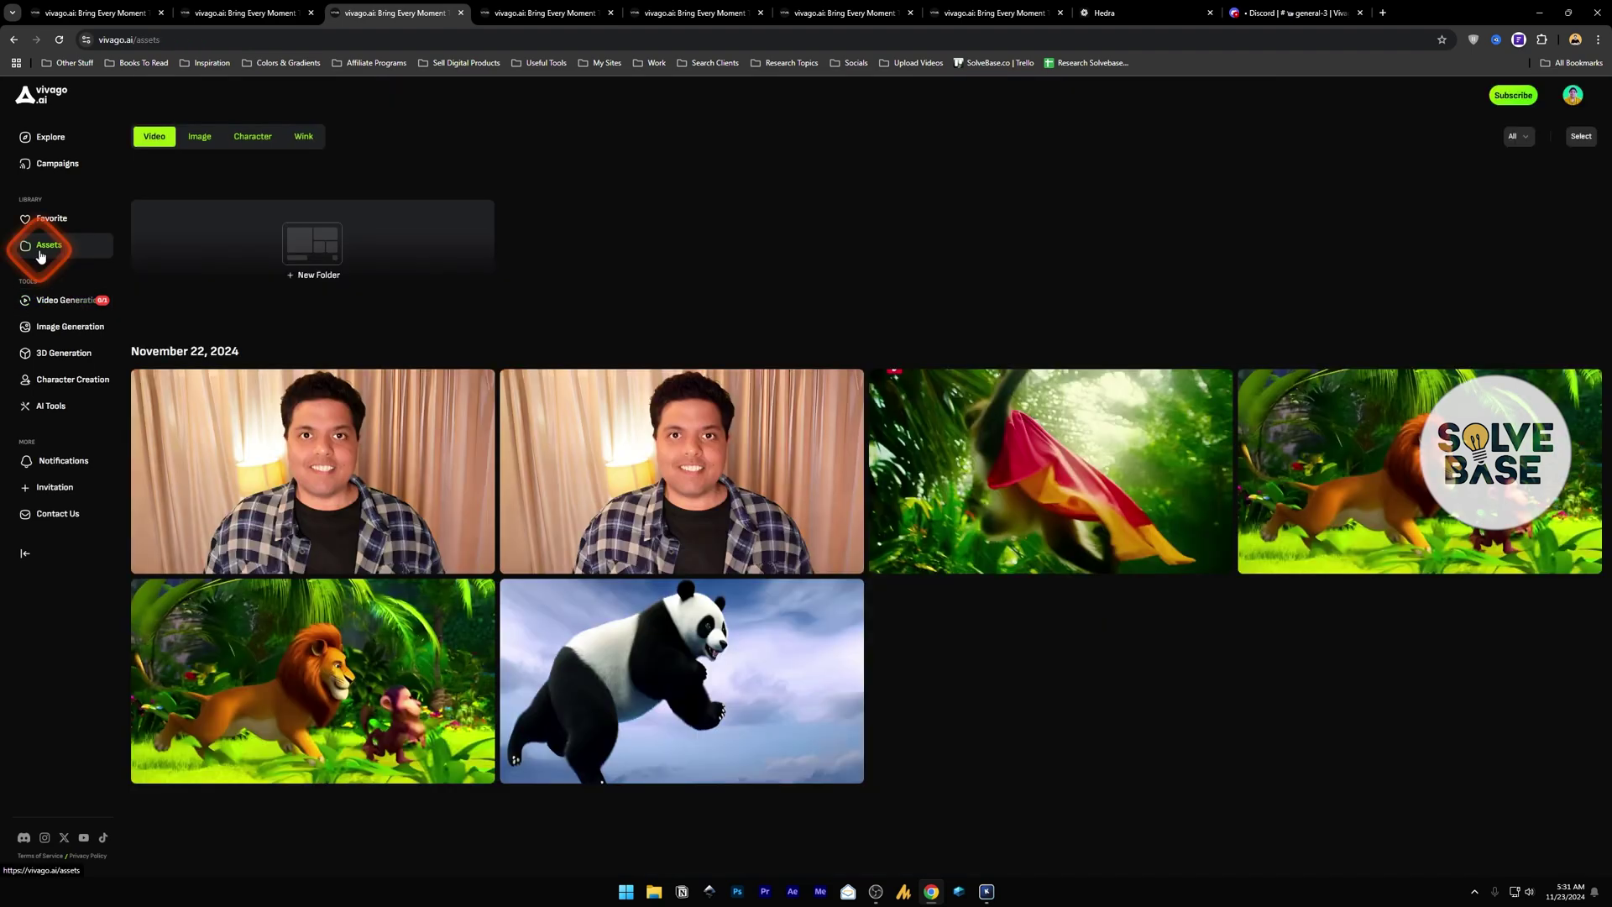
{"action": "left_click", "coordinate": [39, 301]}
{"action": "left_click", "coordinate": [403, 471]}
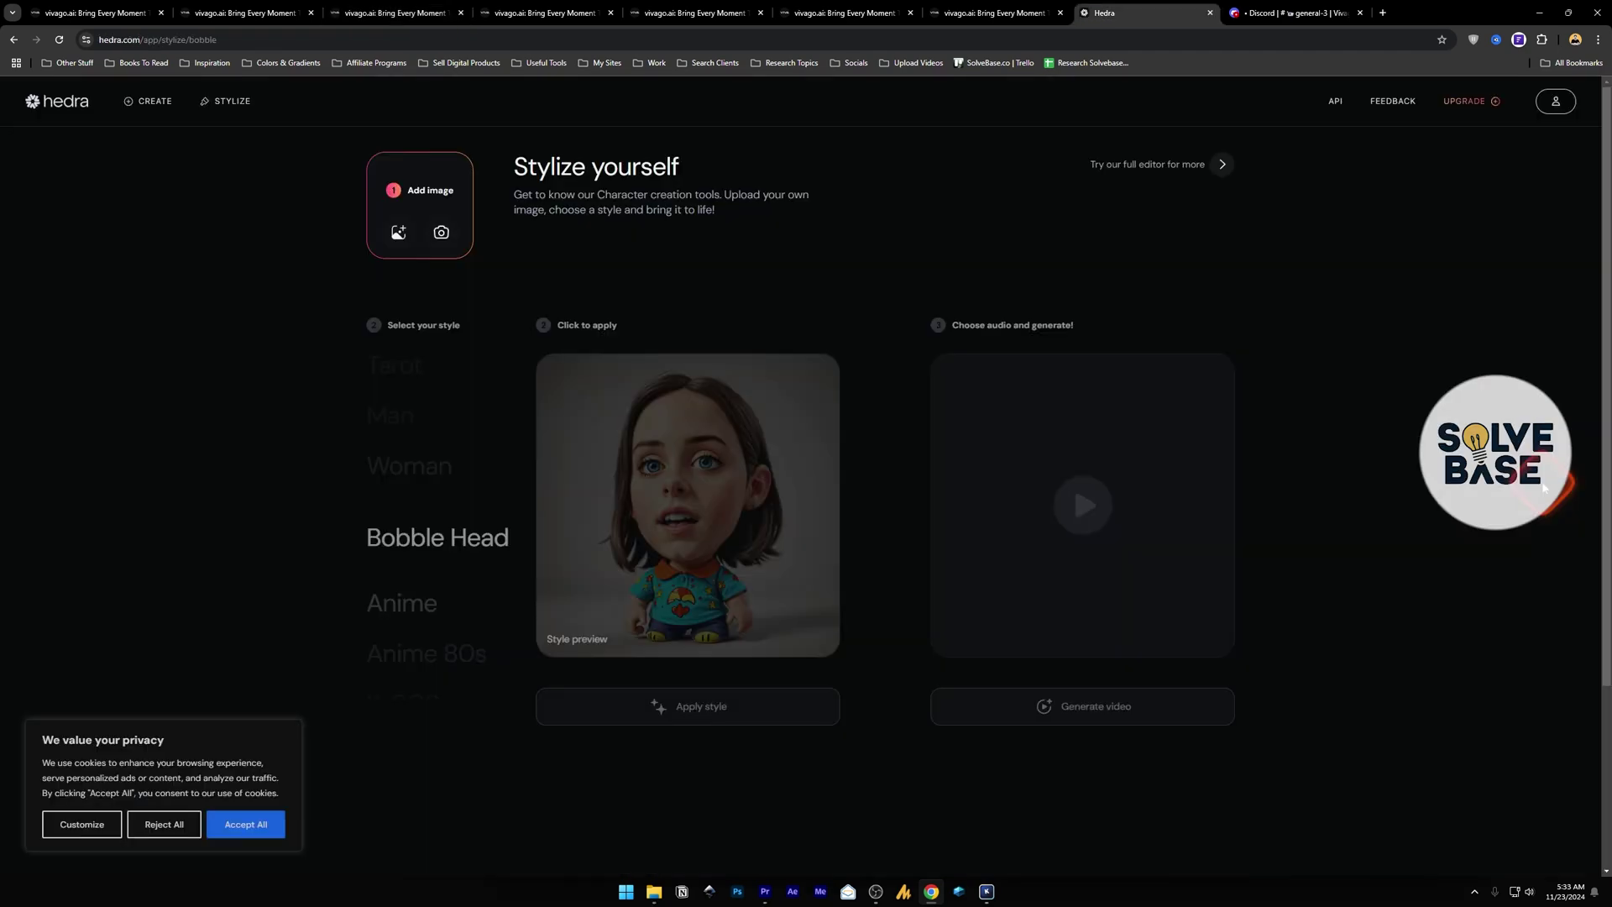
{"action": "left_click", "coordinate": [876, 549]}
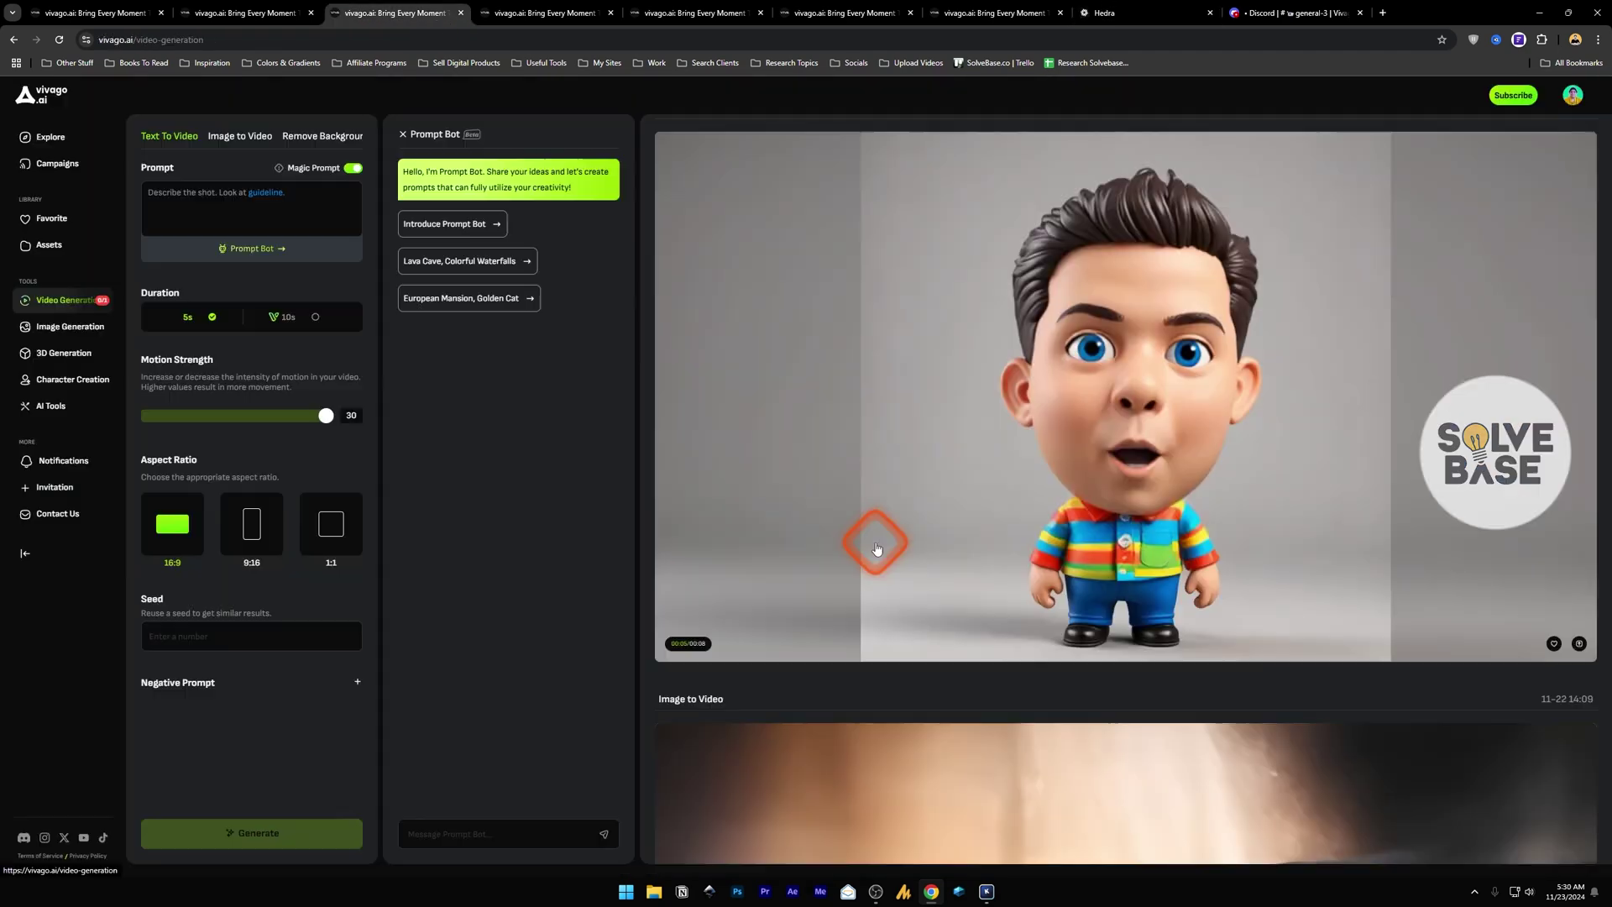